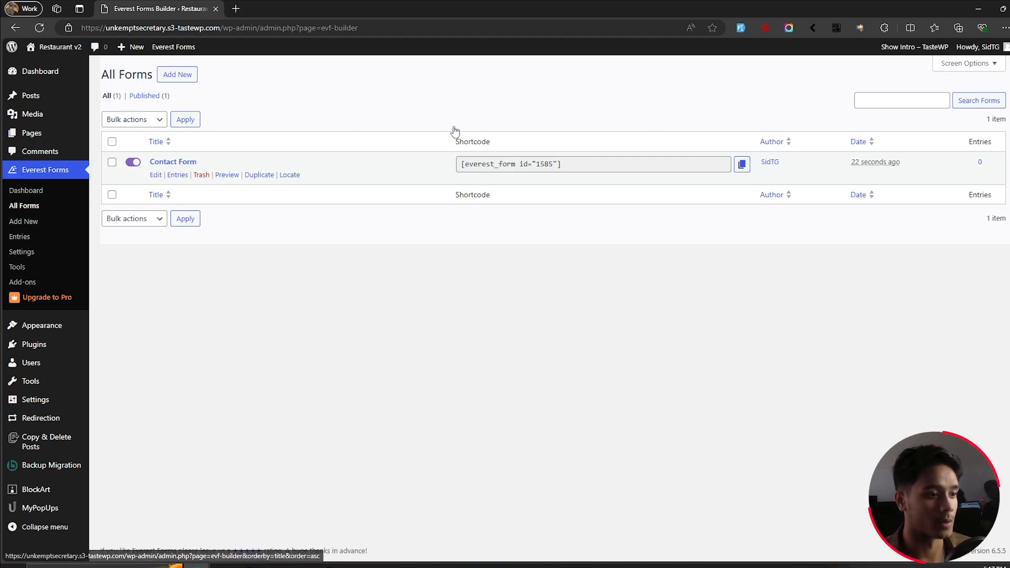
- Start adding a new form and look through the available form templates
click(174, 77)
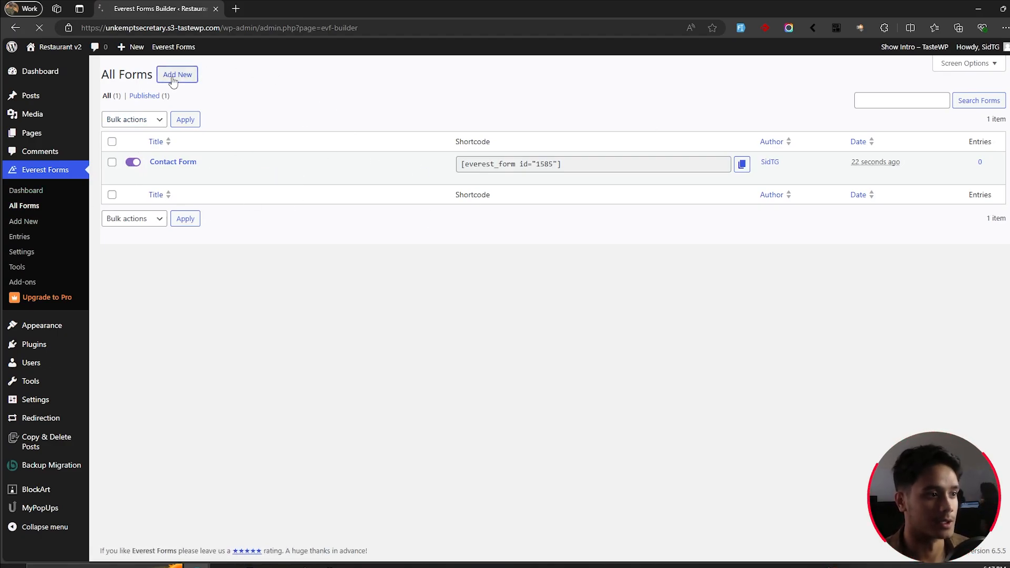
scroll(888, 223, down, 6)
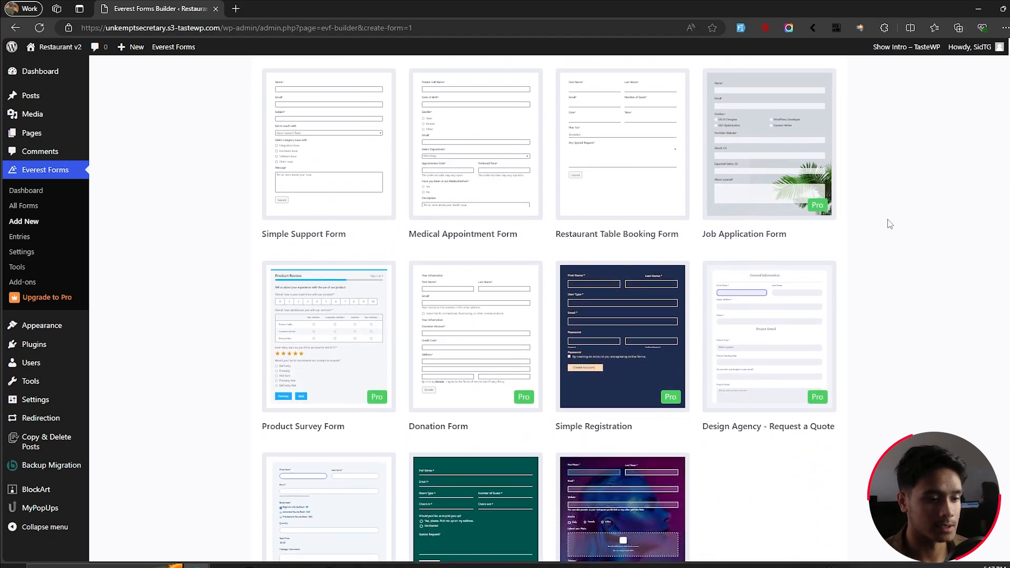
mouse_move(481, 437)
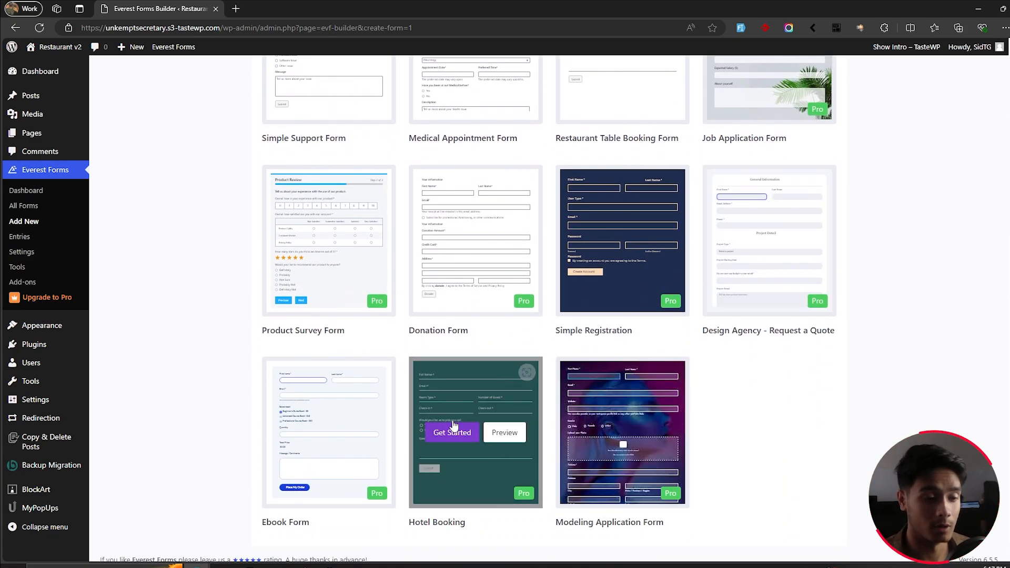
scroll(411, 474, down, 1)
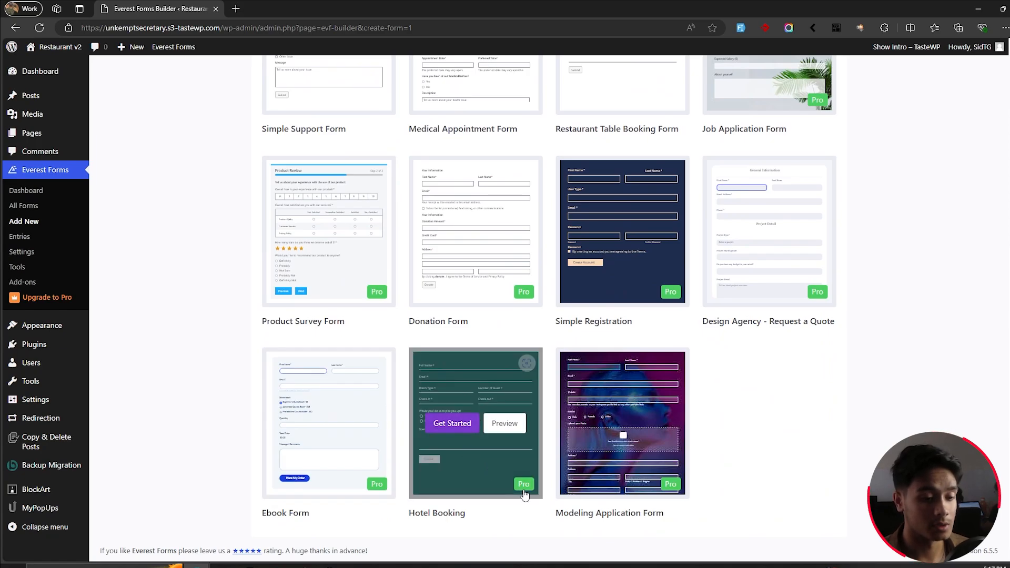
scroll(896, 355, up, 1)
scroll(878, 342, down, 1)
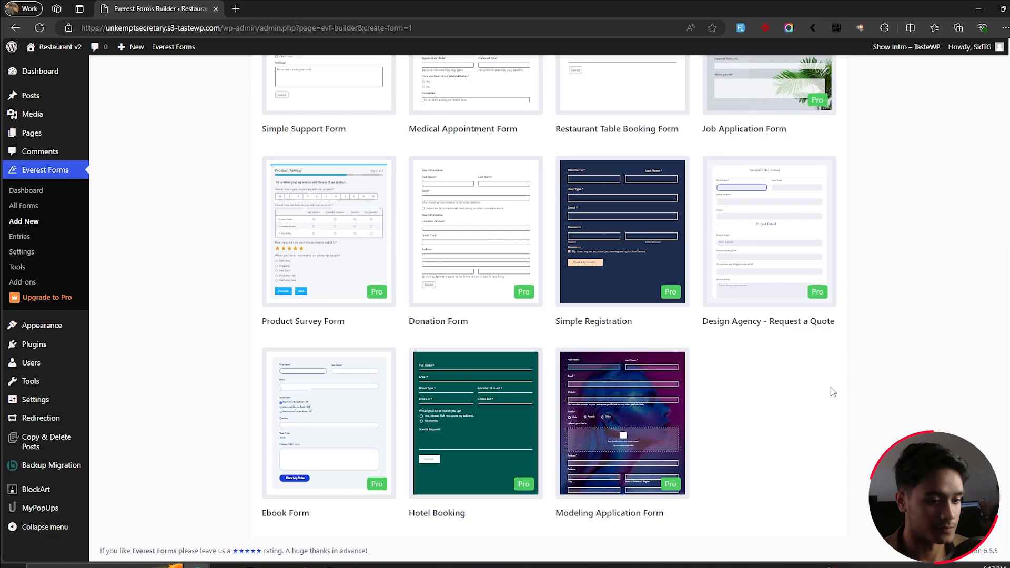
scroll(833, 392, up, 5)
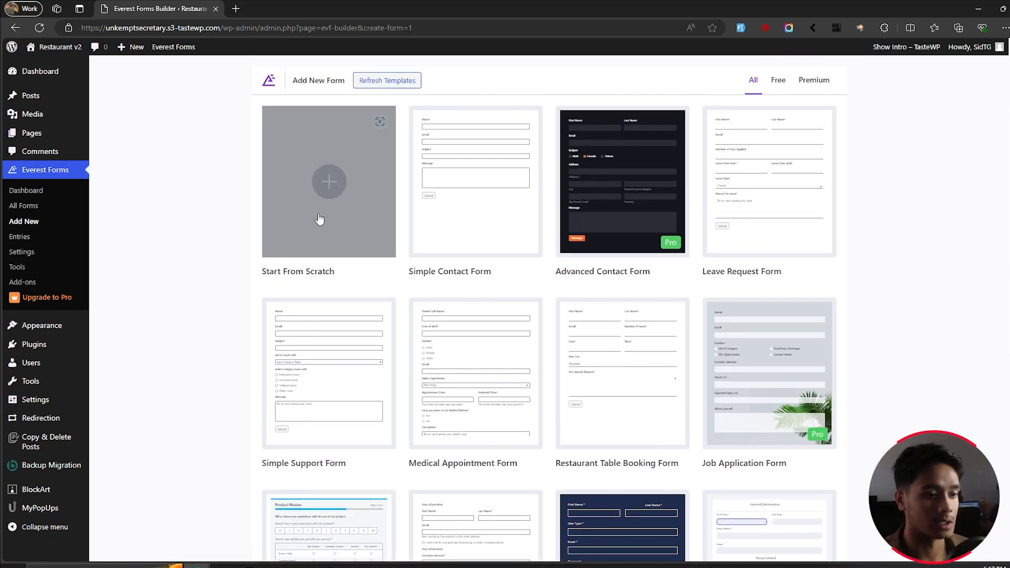
- Create a form from scratch named "Table Booking"
click(319, 219)
text(T)
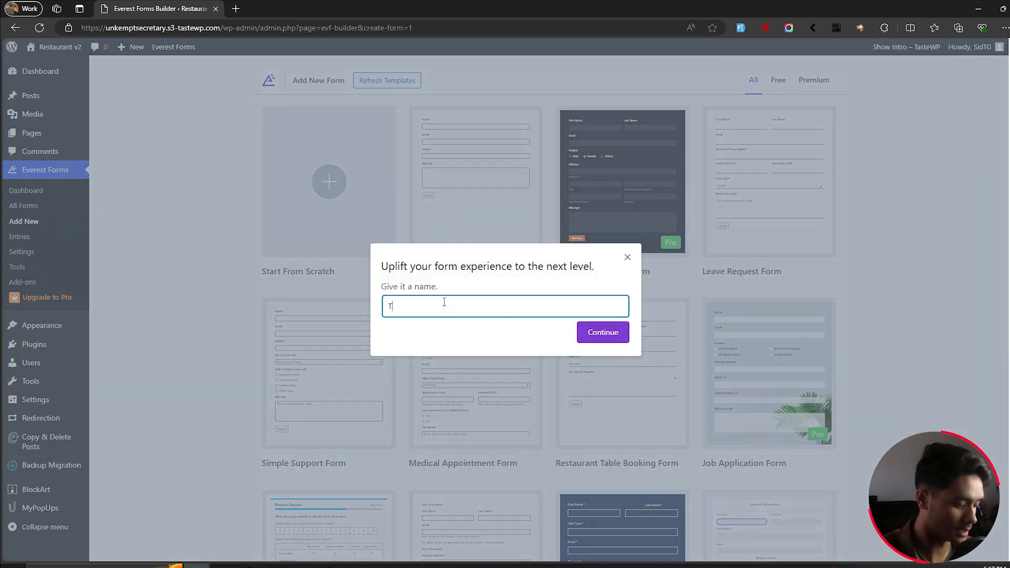
text(able Booking)
key(Return)
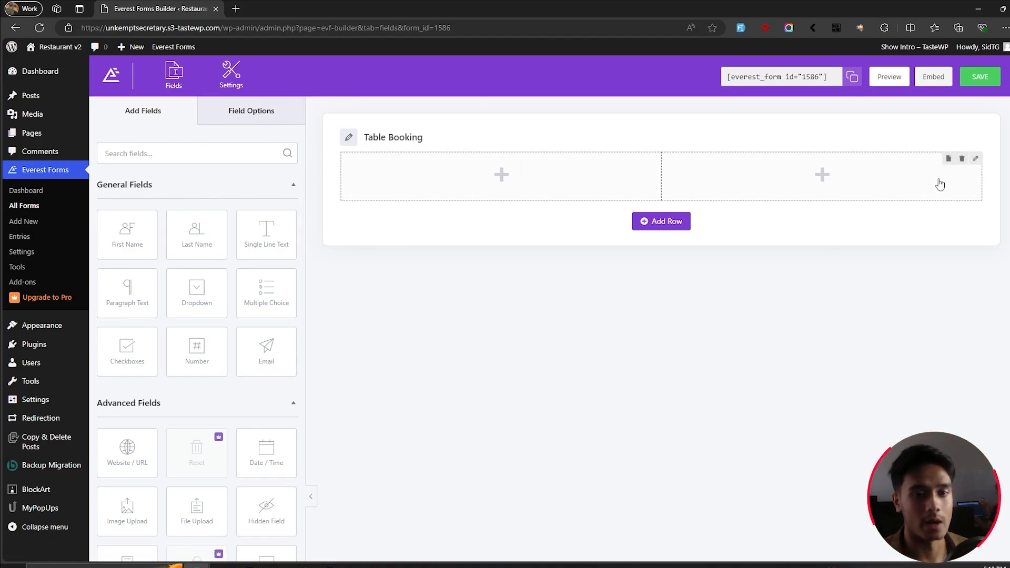
- Try the one-column and three-column layouts on the form's row and return it to two columns
click(976, 159)
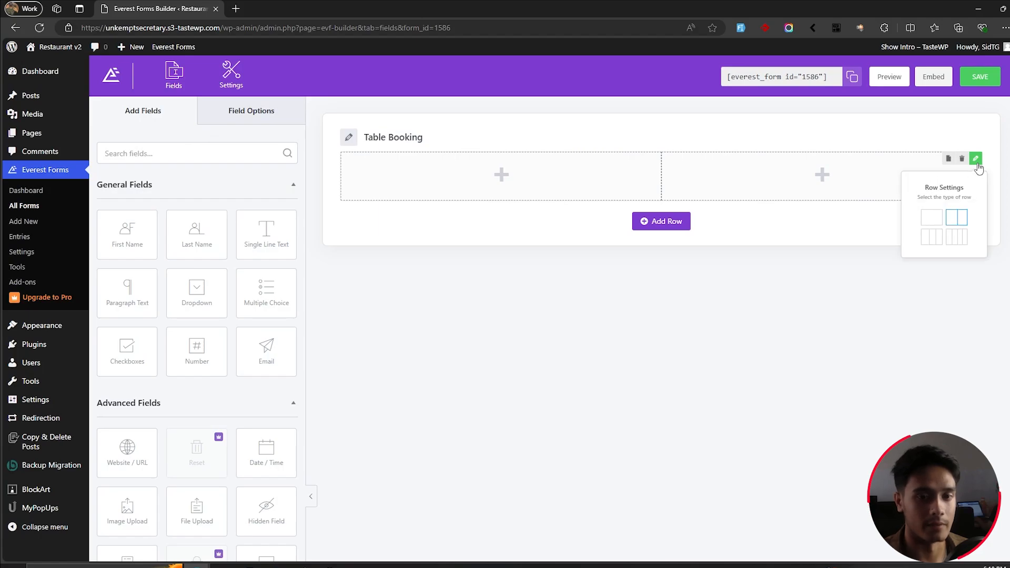
click(939, 220)
click(981, 163)
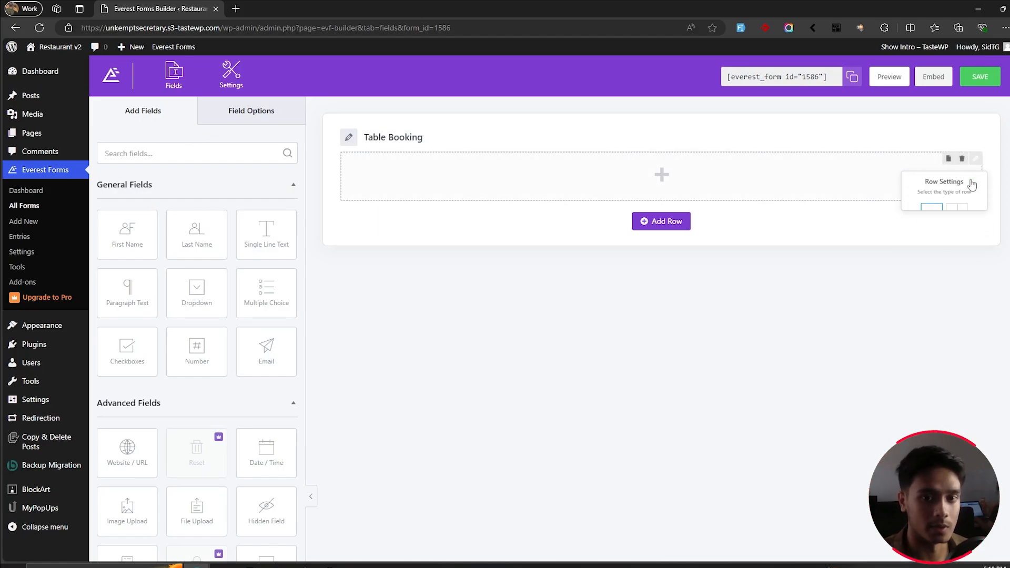
click(941, 236)
click(980, 163)
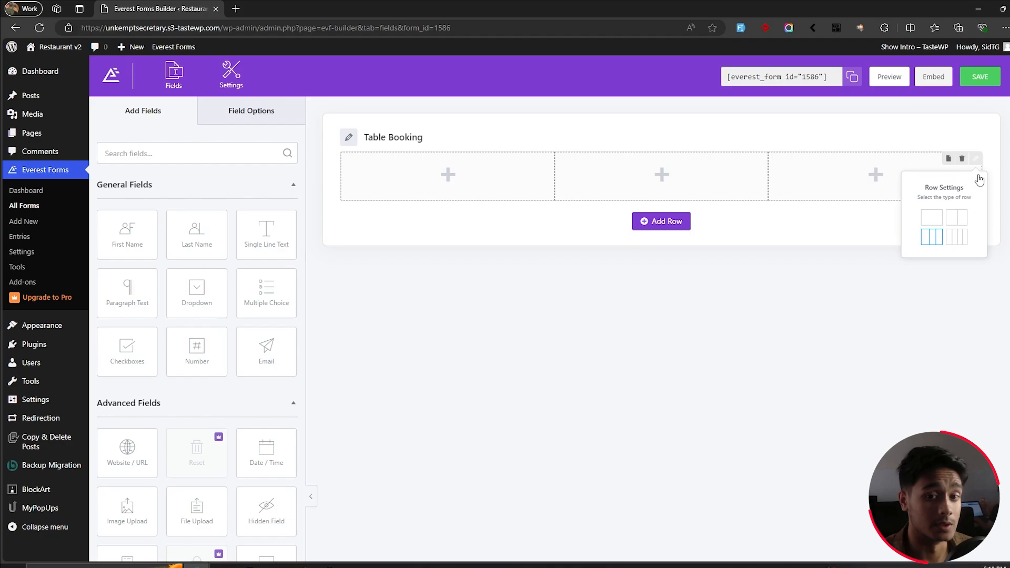
click(962, 219)
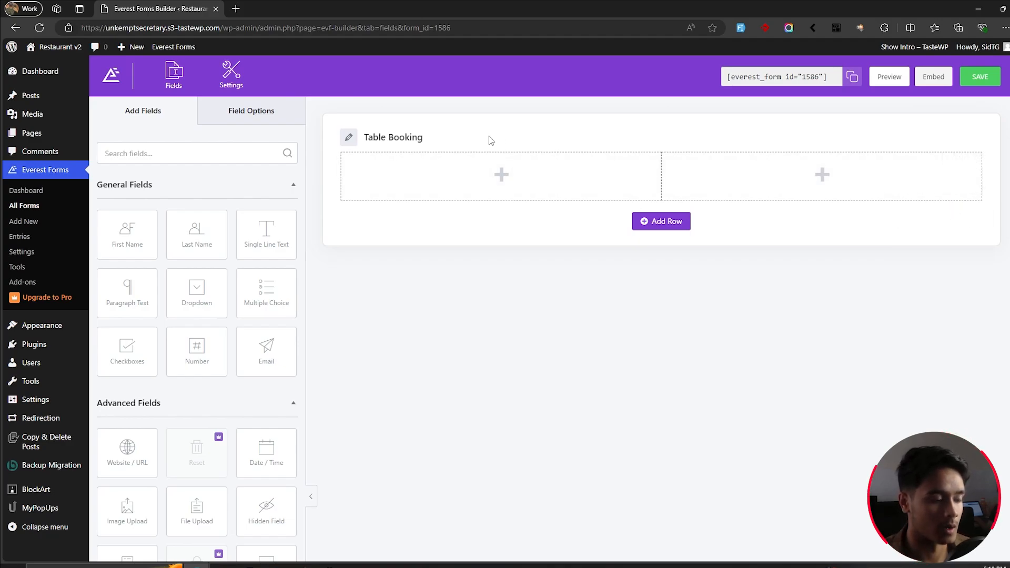
- Add First Name and Last Name fields side by side, with Email and Phone fields side by side beneath them
drag(127, 232, 505, 187)
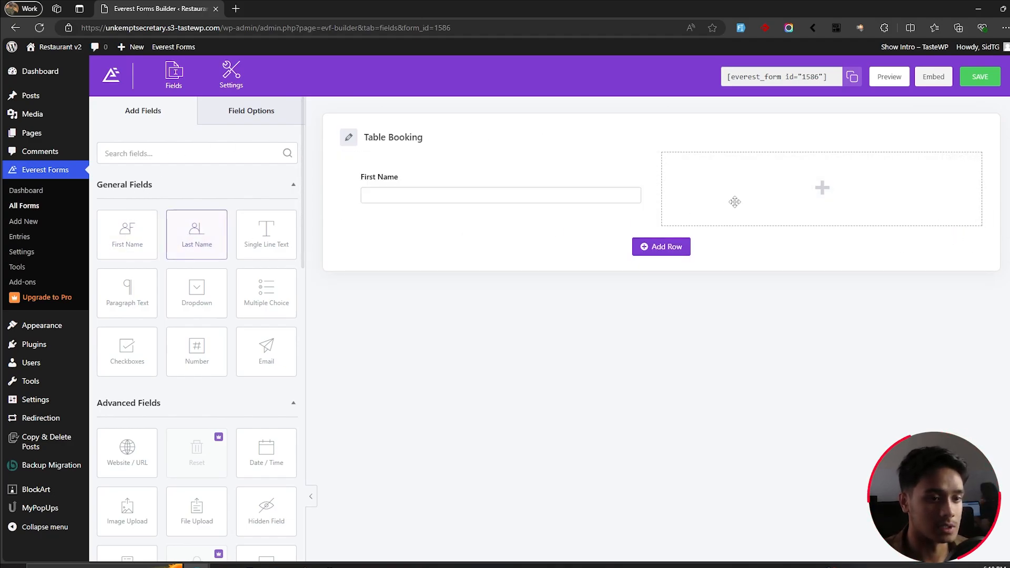
drag(735, 202, 727, 199)
drag(293, 343, 392, 241)
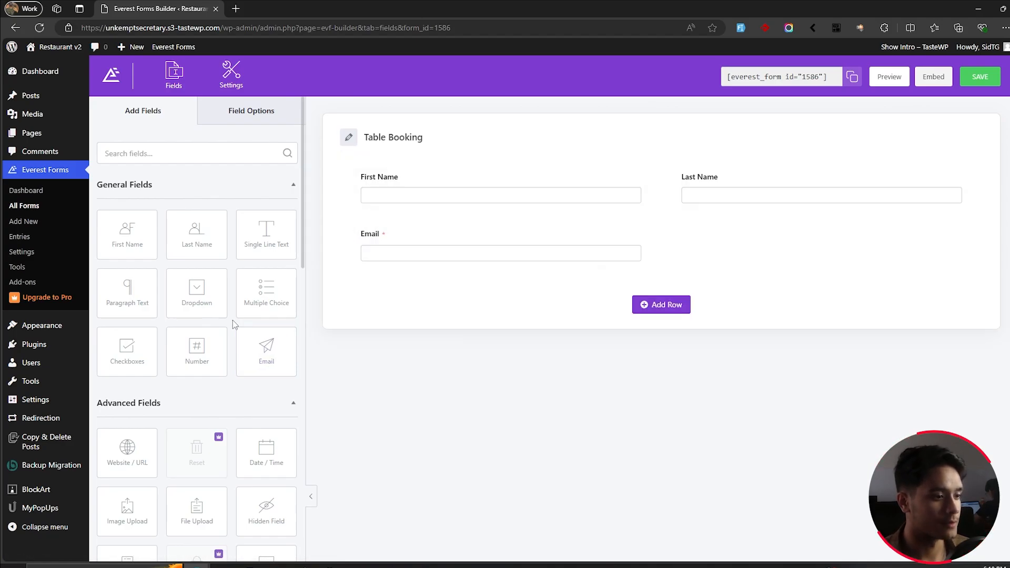
scroll(235, 323, down, 4)
scroll(232, 320, down, 1)
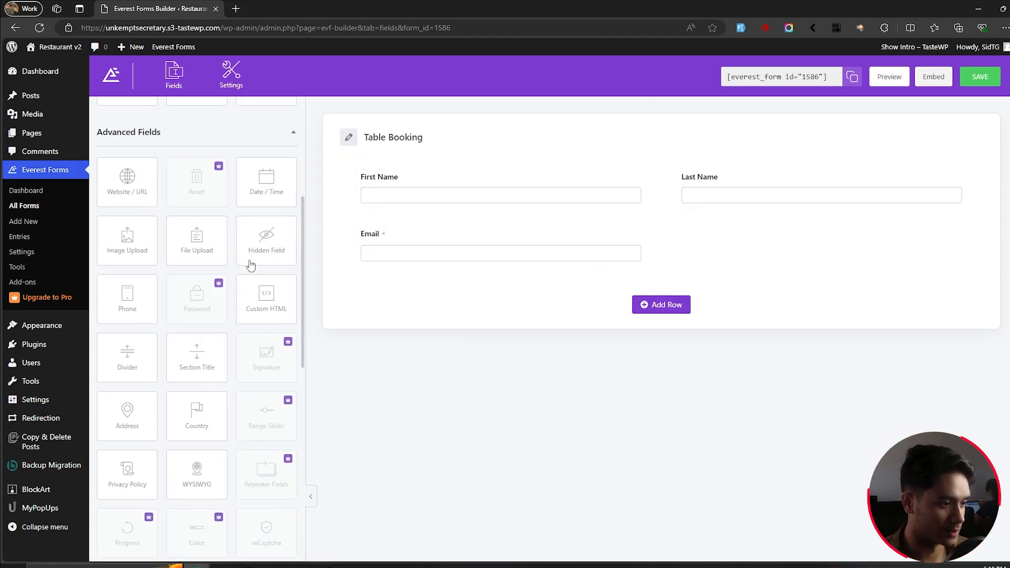
drag(128, 295, 840, 253)
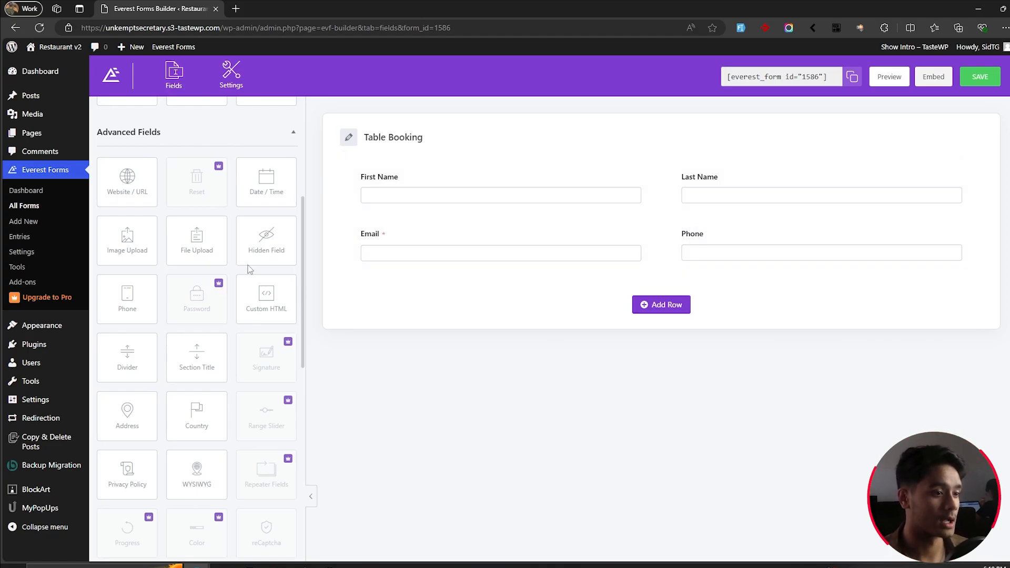
- Add a Date / Time field below Email and a Multiple Choice field below Phone
drag(267, 182, 407, 293)
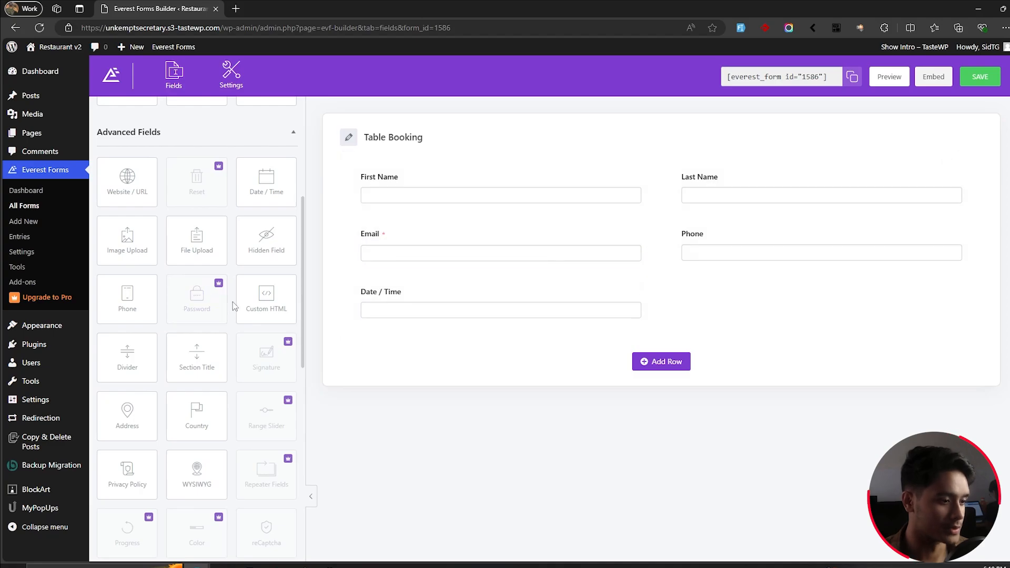
scroll(233, 302, up, 2)
scroll(232, 302, up, 5)
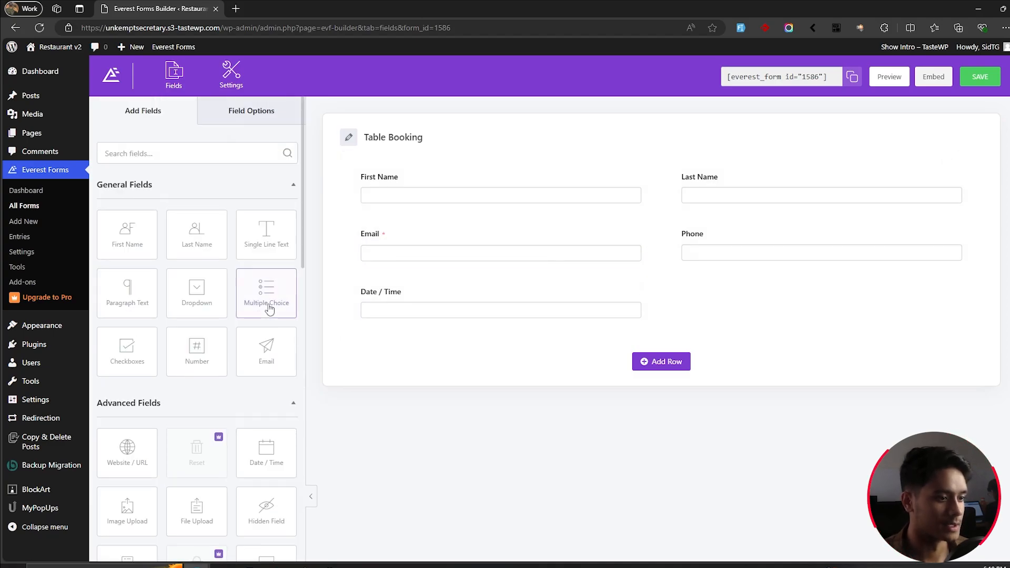
drag(266, 292, 721, 298)
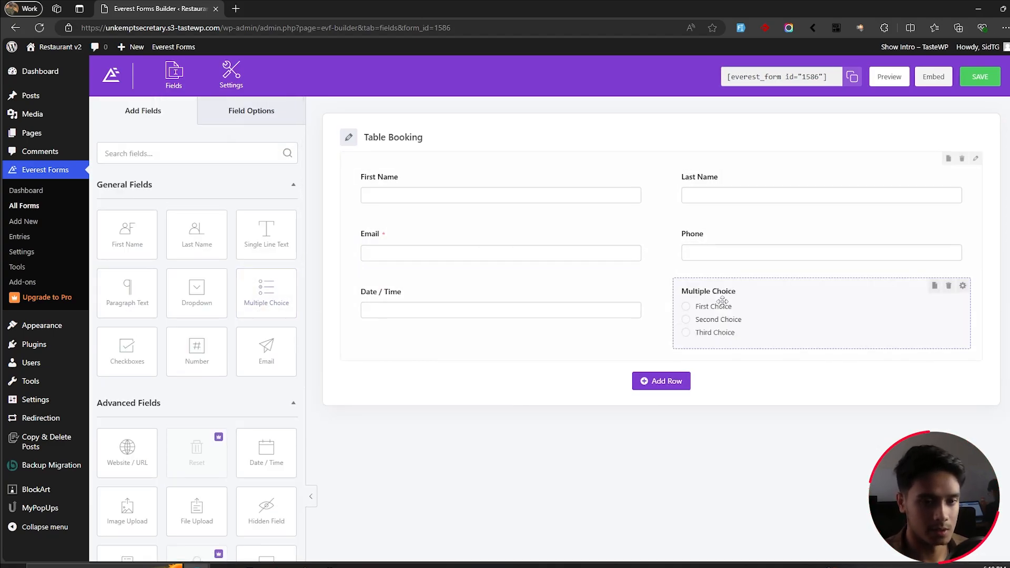
- Set the label of the Multiple Choice field to "Sitting area"
click(777, 301)
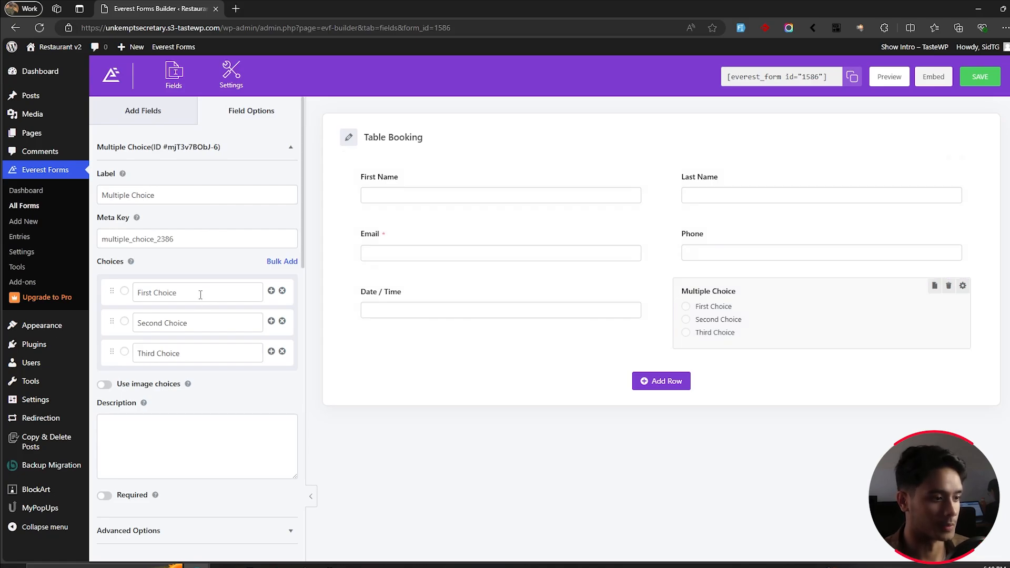
drag(166, 190, 36, 180)
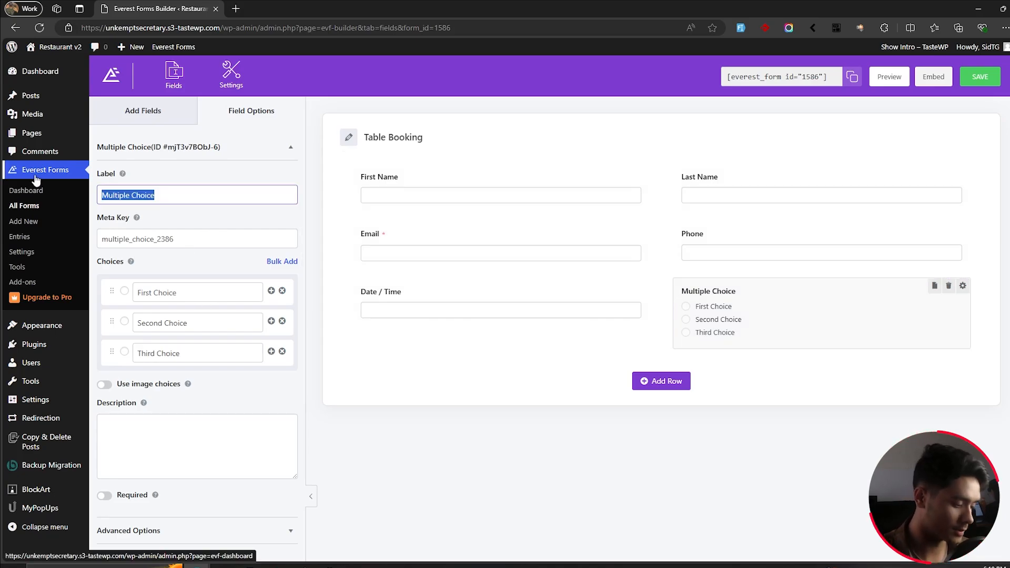
text(Sitting area)
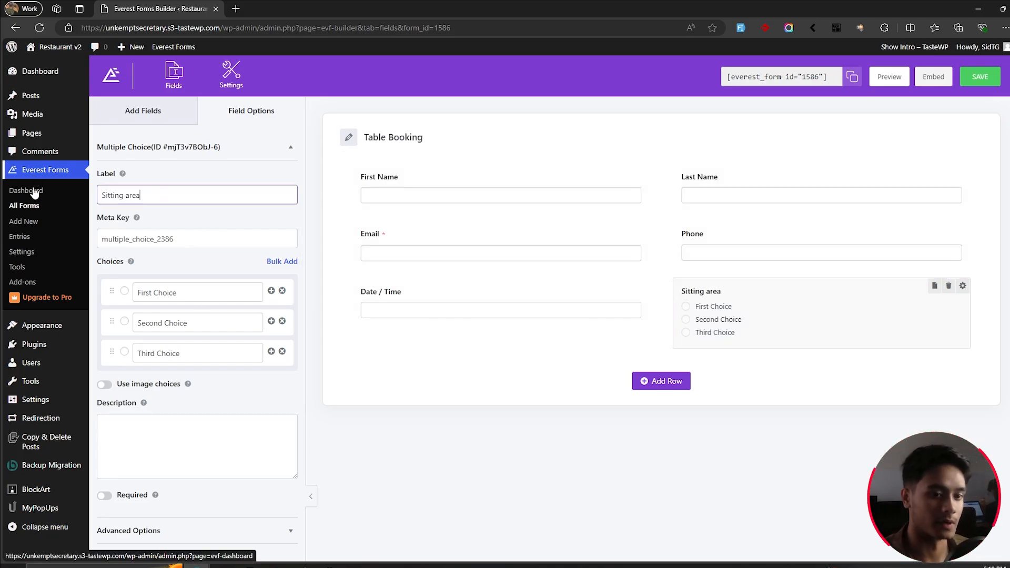
- Set the Sitting area choices to "Indoors", "Outdoors" and "Roof top", and save the form
drag(197, 289, 97, 286)
text(Ind)
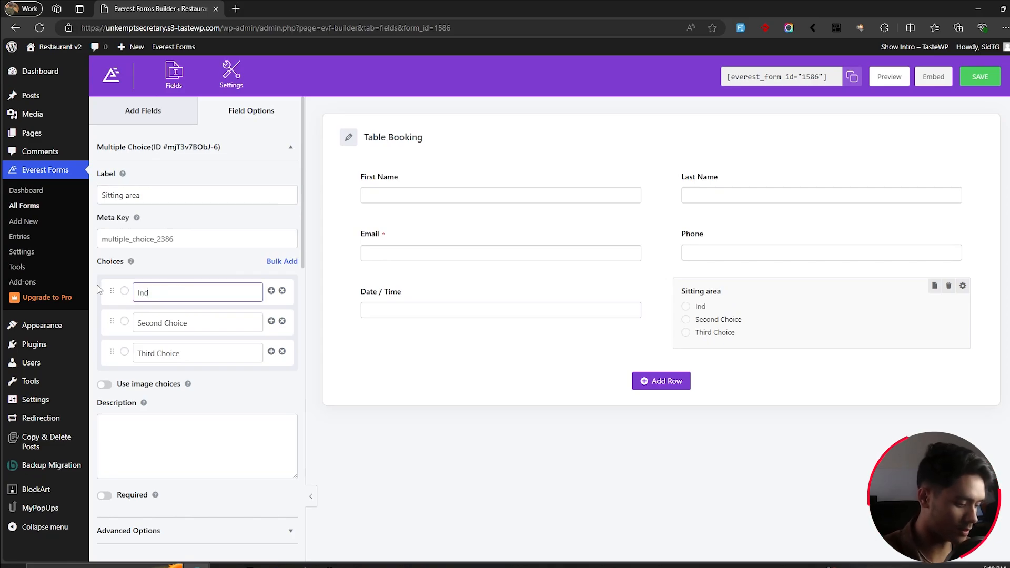
text(oors)
drag(188, 323, 79, 324)
text(Outdoors)
click(189, 361)
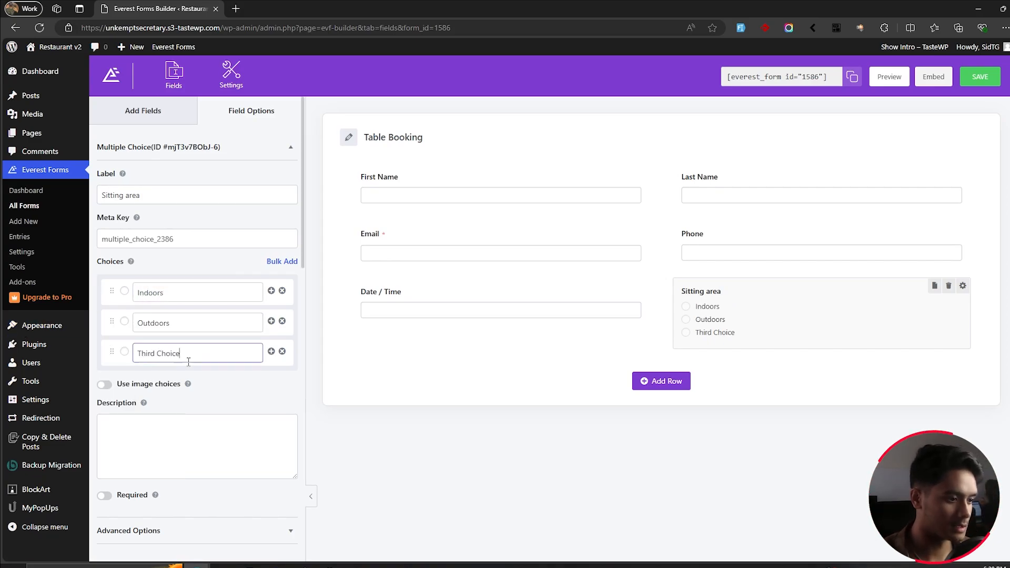
triple_click(188, 361)
text(Roof top)
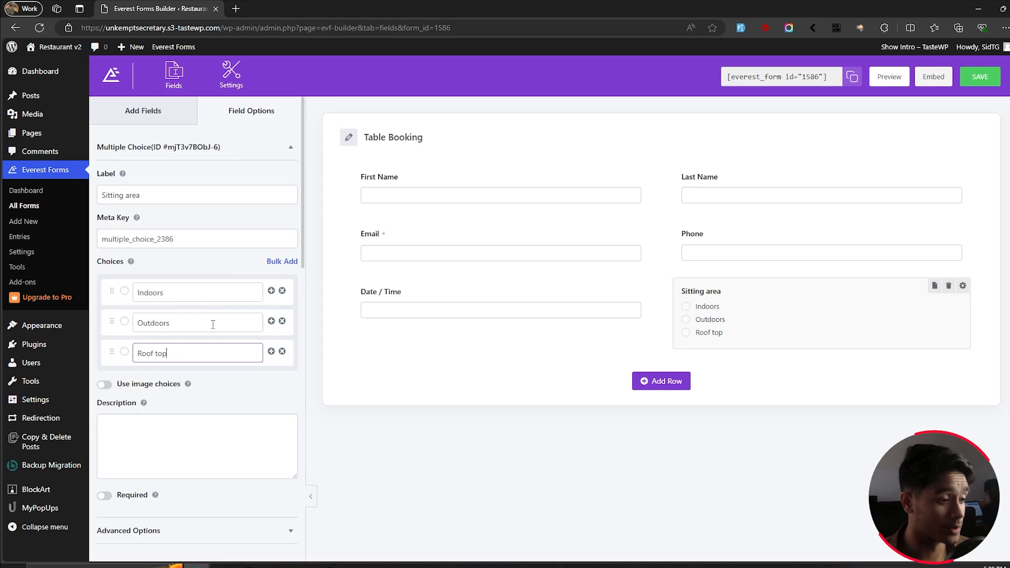
key(ctrl+s)
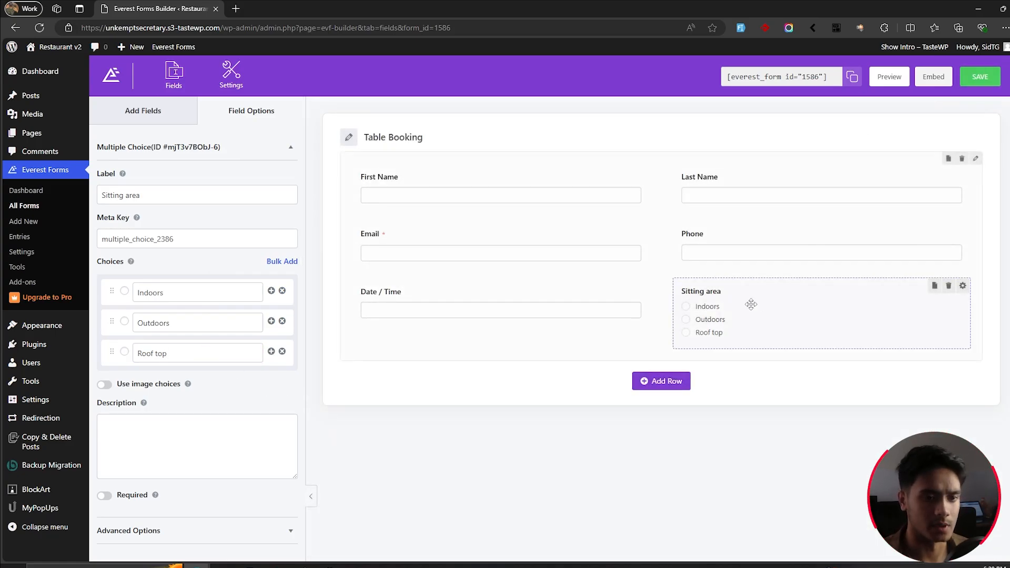
- Add a Dropdown field below Date / Time and label it "No. of people"
click(152, 113)
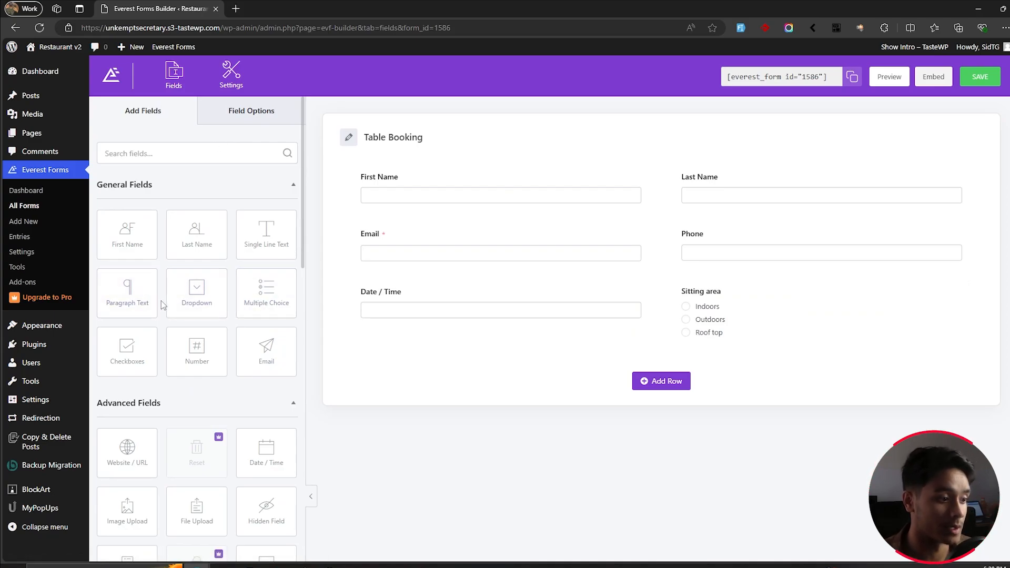
scroll(163, 306, down, 1)
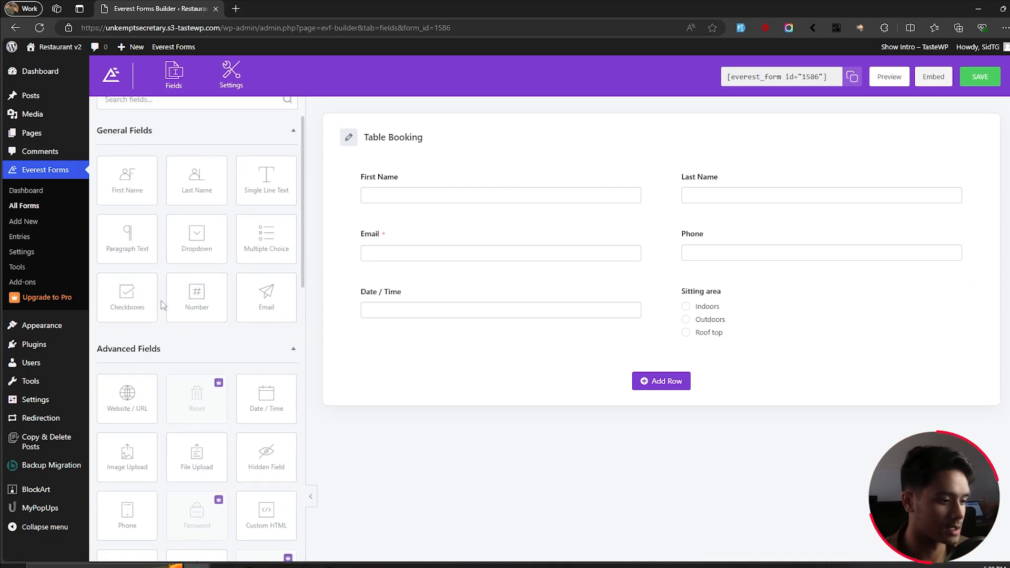
scroll(158, 304, down, 3)
scroll(179, 326, up, 4)
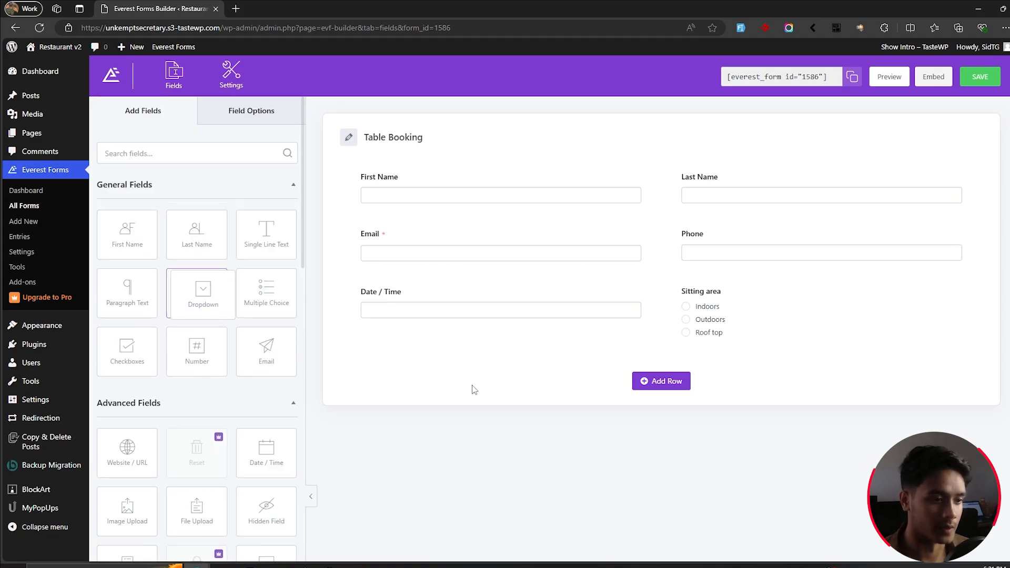
drag(474, 389, 406, 346)
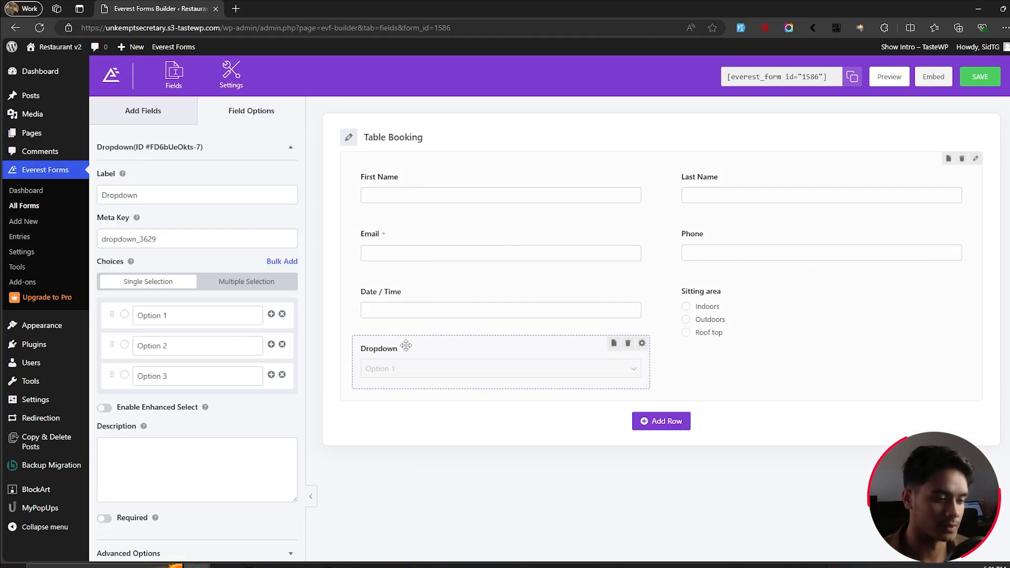
drag(153, 196, 58, 180)
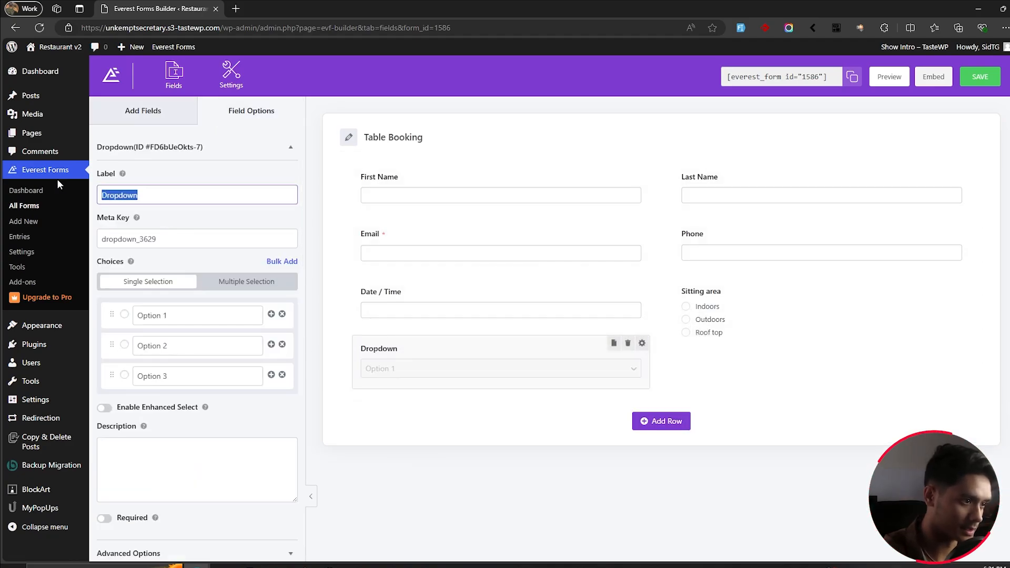
text(No. of people)
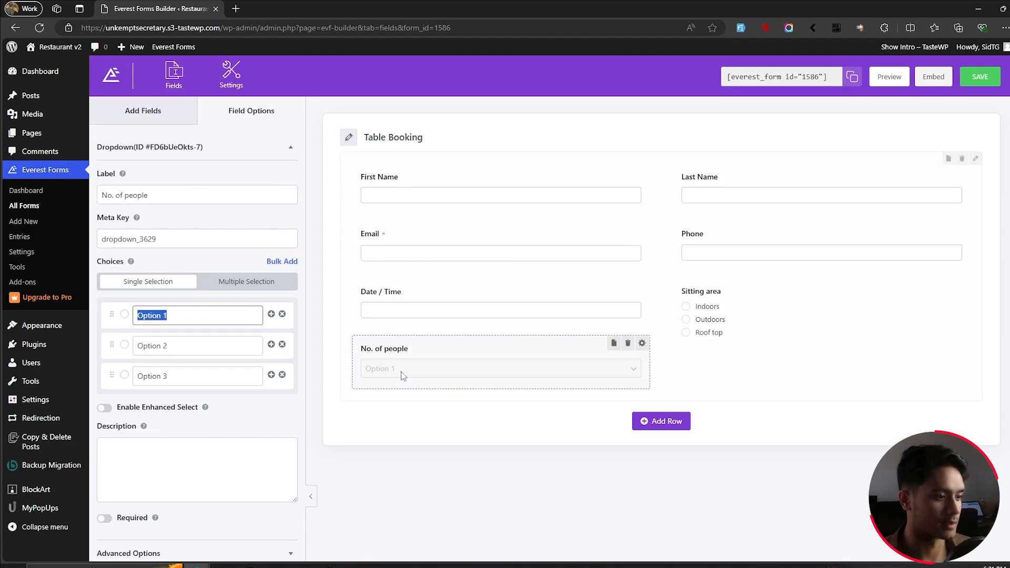
- Set the No. of people choices to "1-2", "3-5", "6-10" and an added "10+", and save the form
key(Tab)
text(1-)
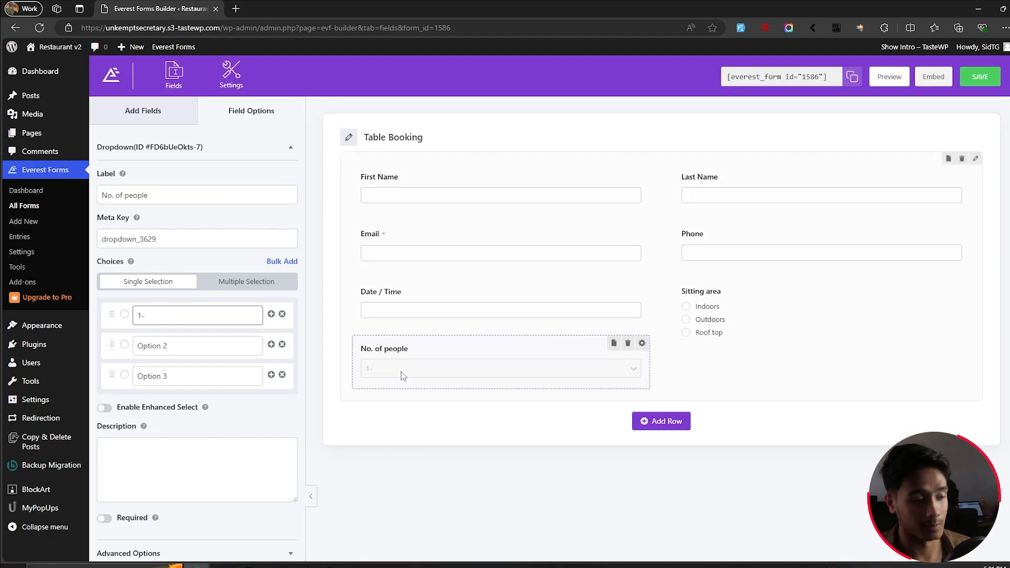
text(2)
key(Tab)
text(3)
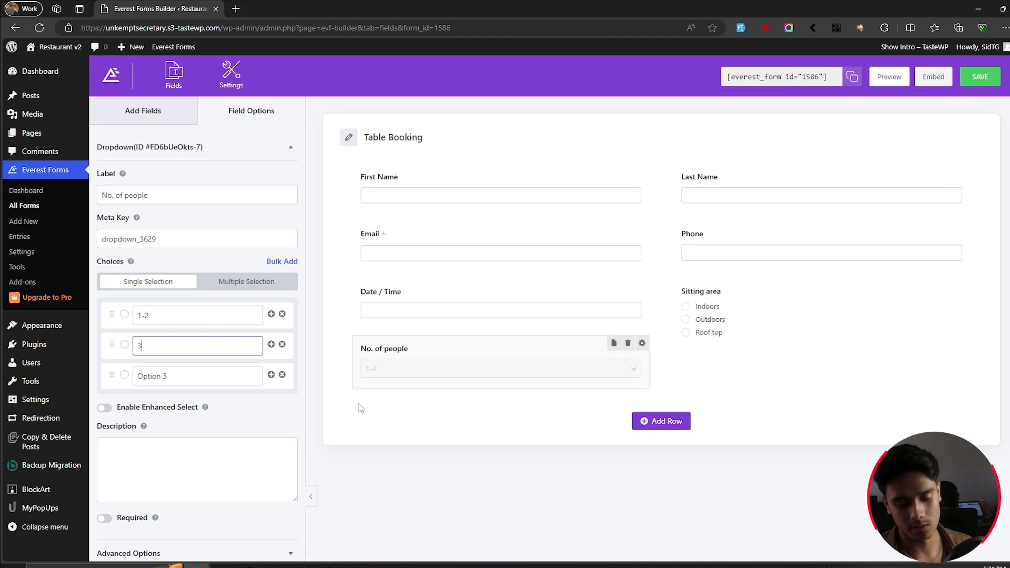
key(Tab)
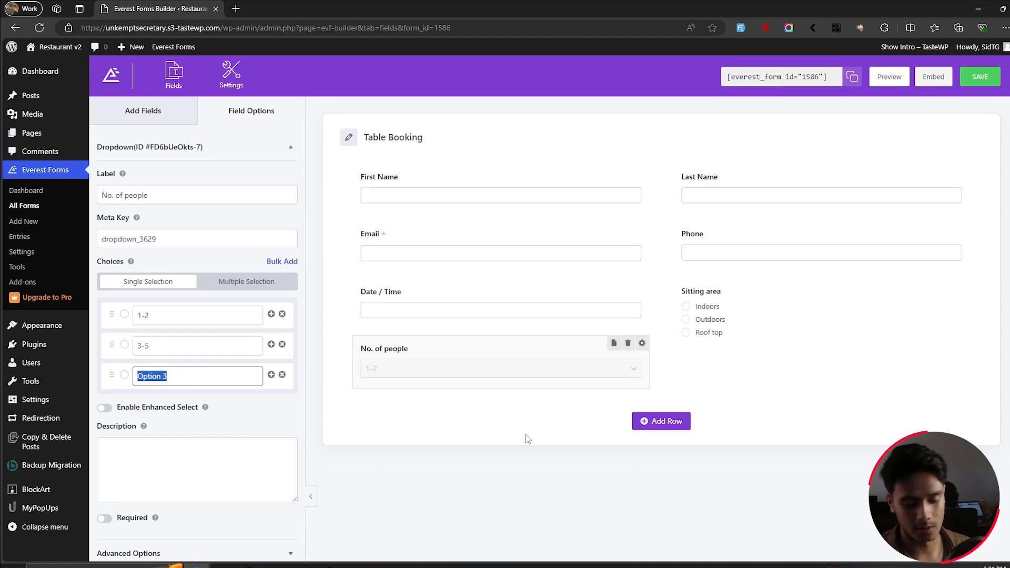
text(6-10)
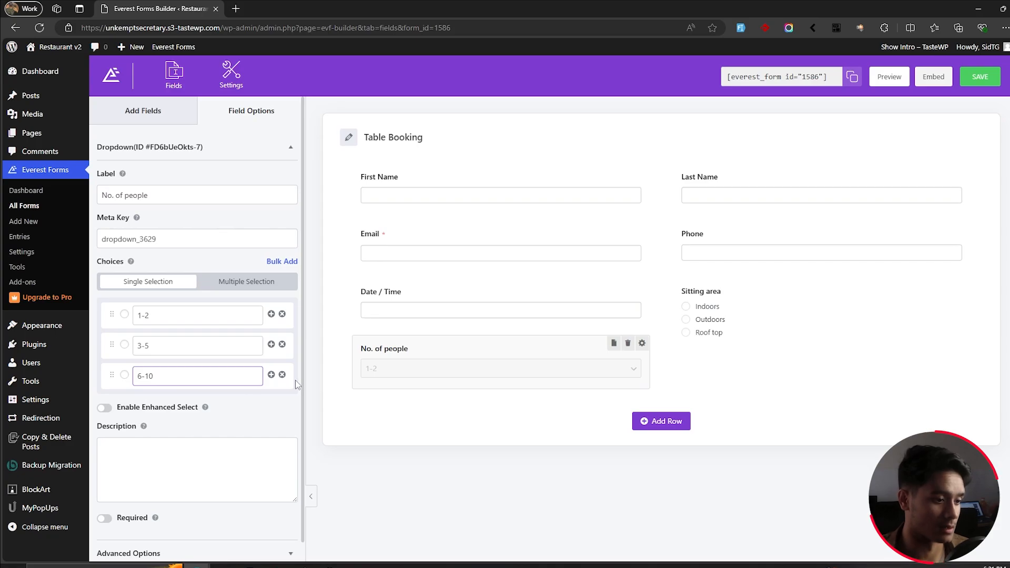
click(271, 374)
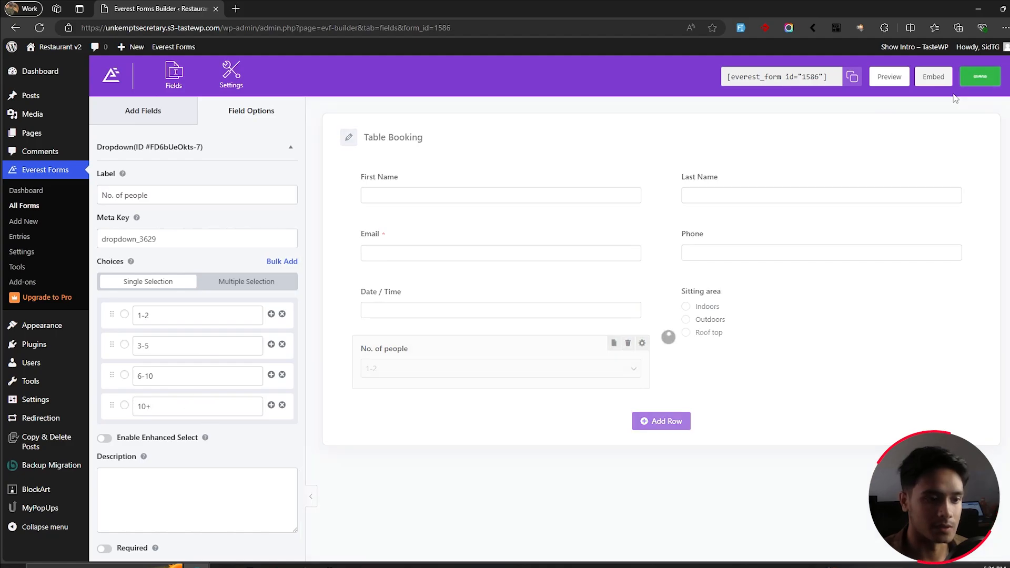
- Add a Paragraph Text field below Sitting area and label it "Any requests?"
click(155, 108)
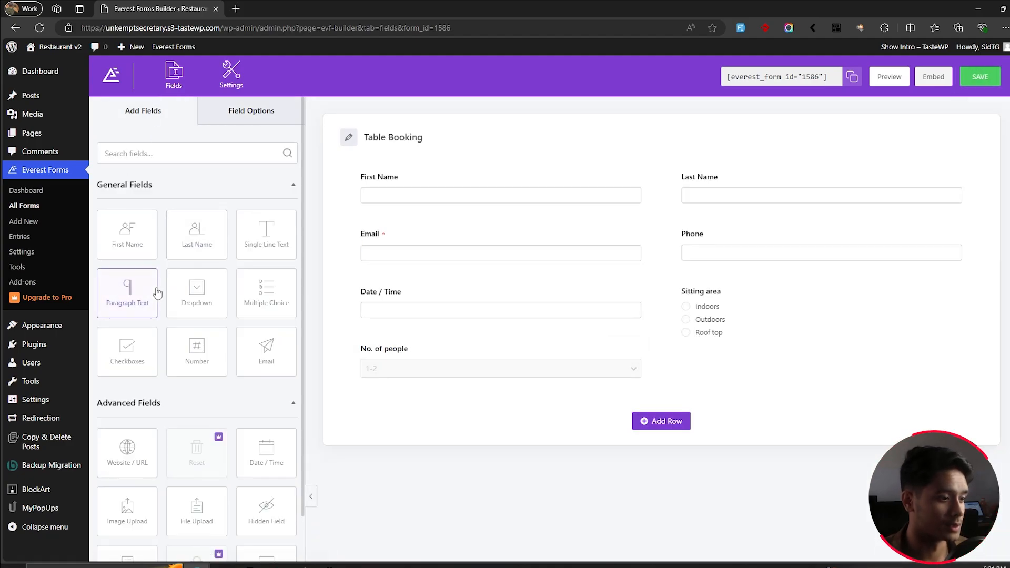
drag(156, 288, 727, 364)
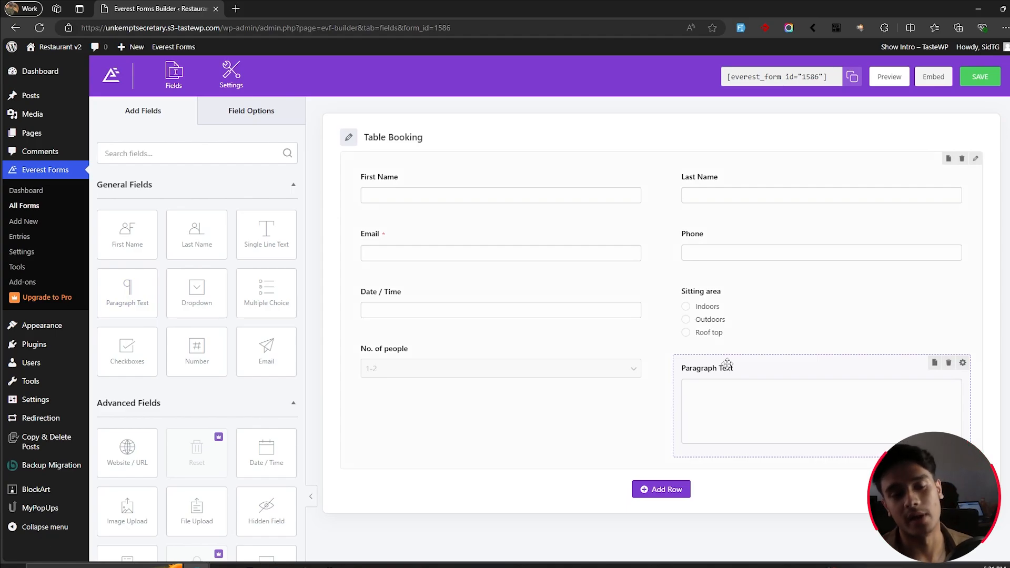
click(727, 365)
triple_click(197, 194)
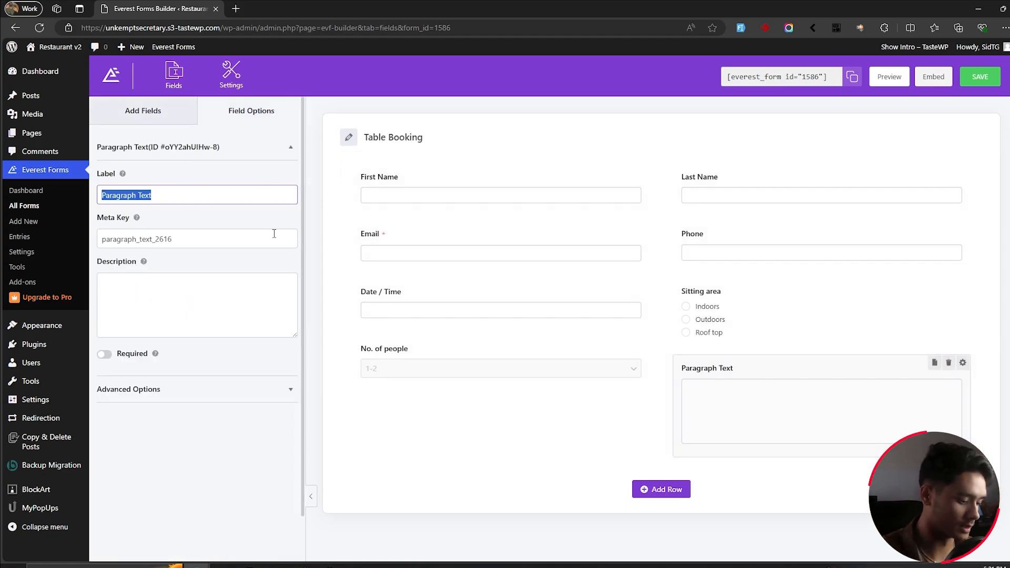
text(Any requests?)
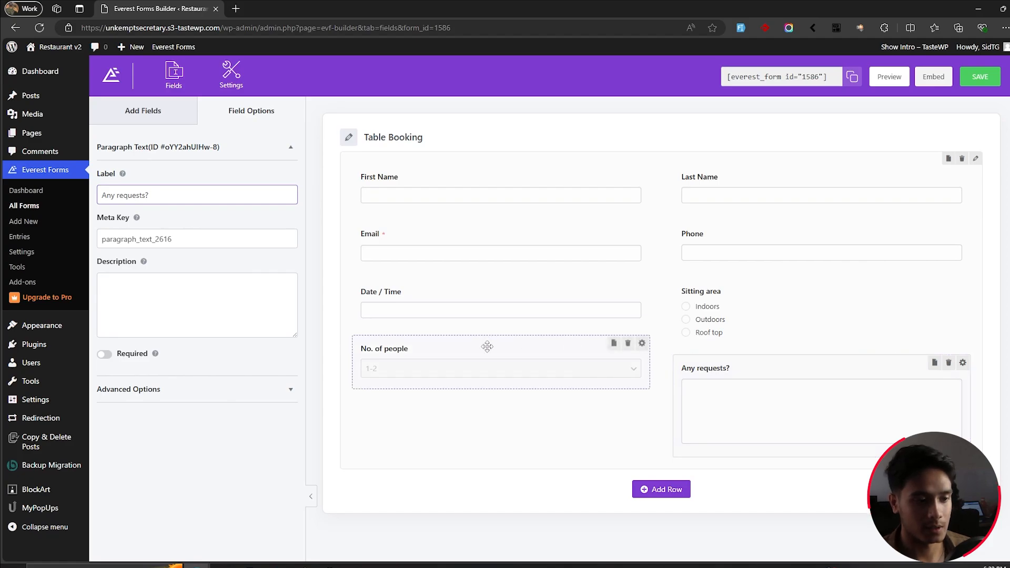
- Rearrange the fields so No. of people sits below Phone and Sitting area sits below Date / Time
drag(484, 349, 813, 303)
drag(708, 365, 416, 361)
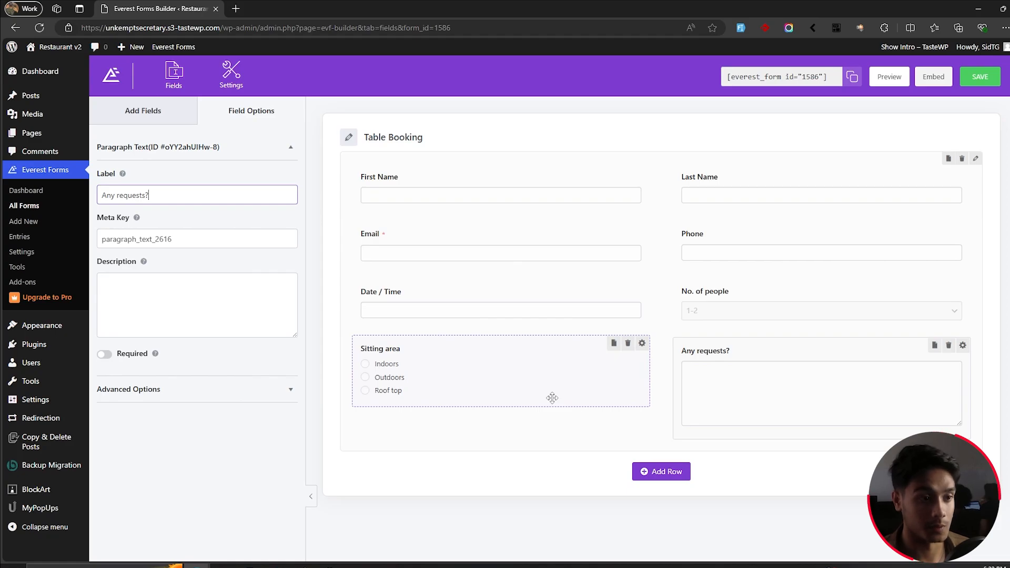
- Add a single-column row at the end of the form and move the "Any requests?" field into it
click(657, 471)
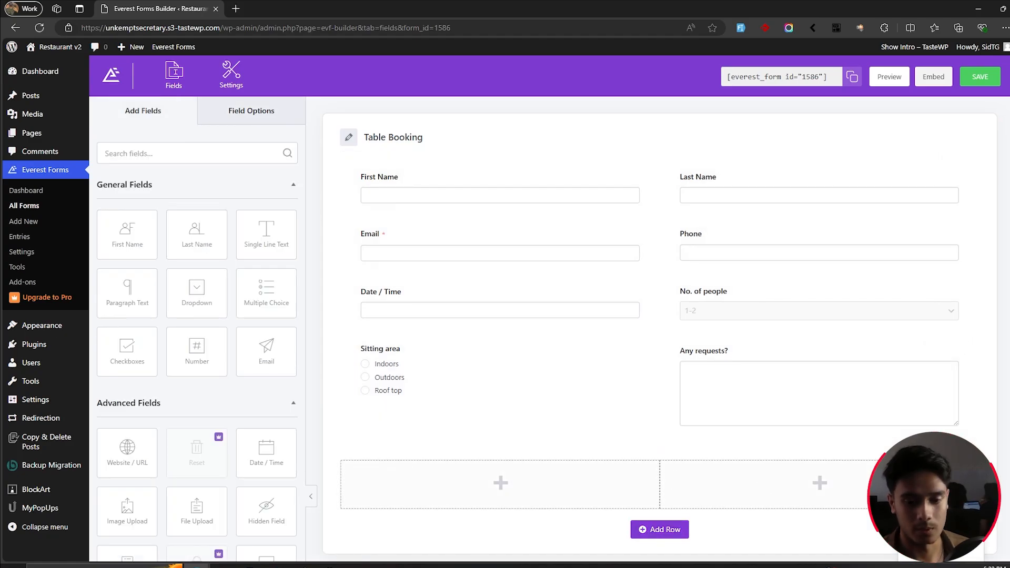
click(922, 523)
scroll(634, 374, down, 1)
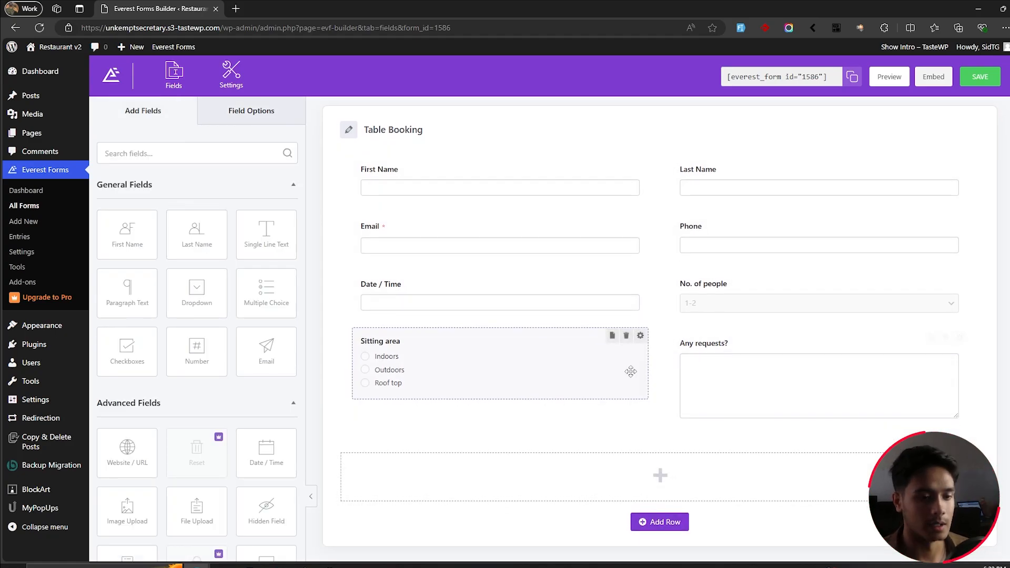
drag(722, 432, 580, 350)
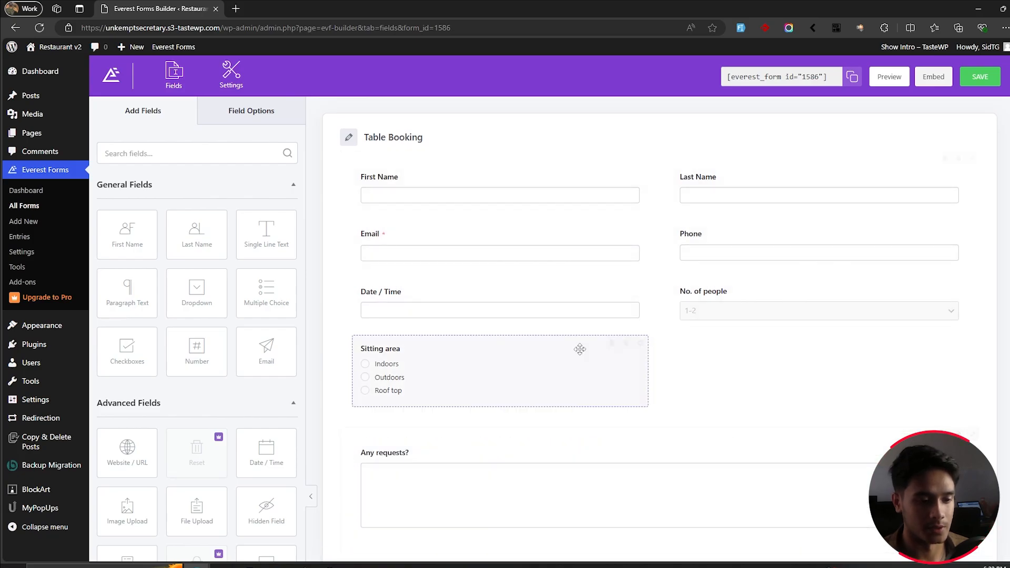
scroll(580, 349, up, 1)
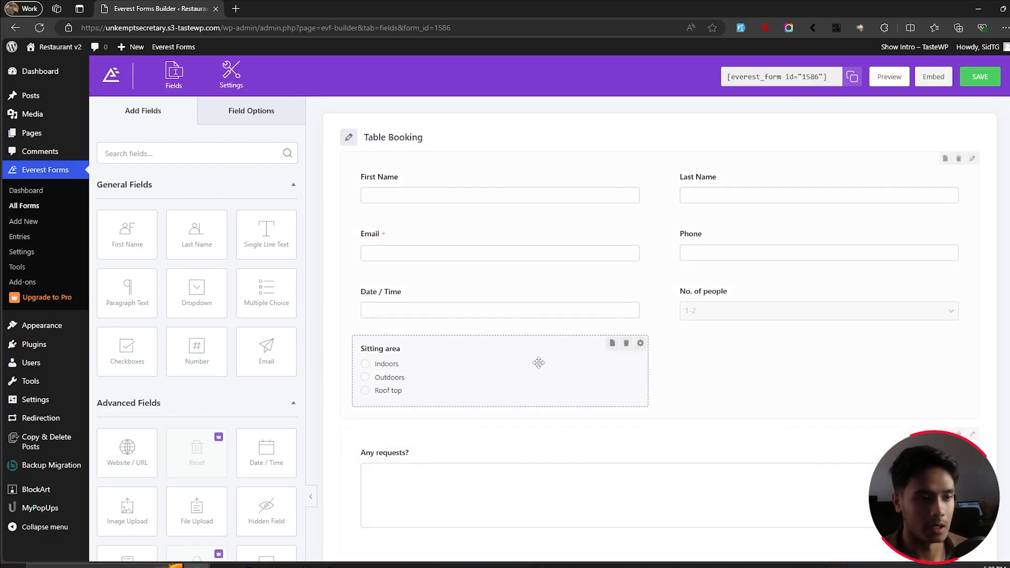
click(729, 183)
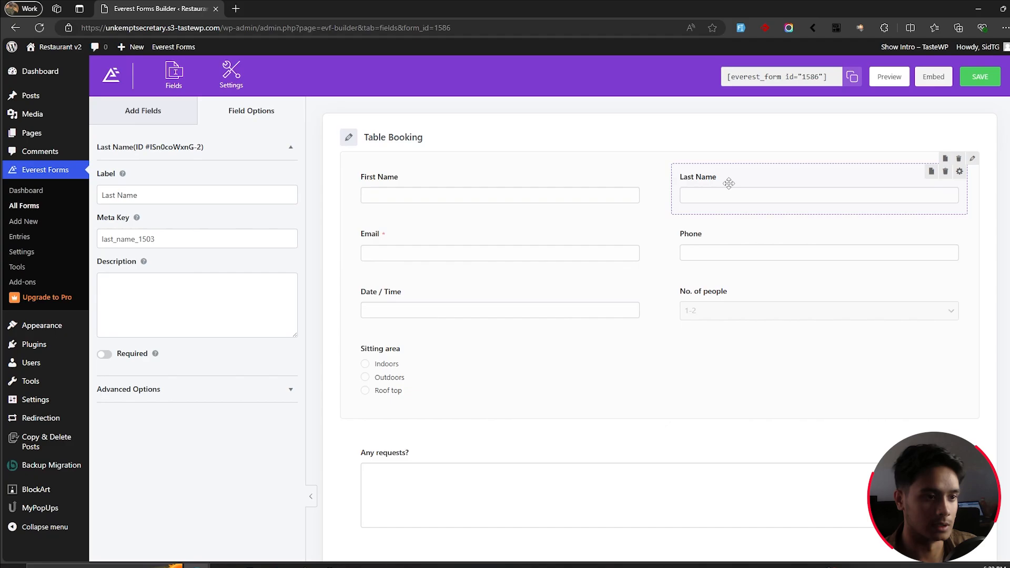
click(133, 115)
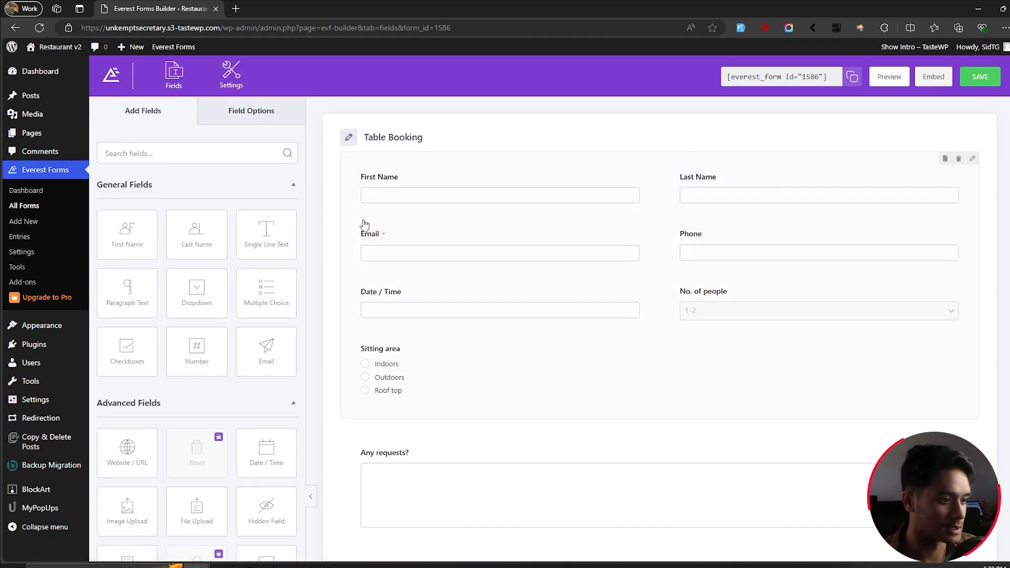
scroll(232, 239, down, 3)
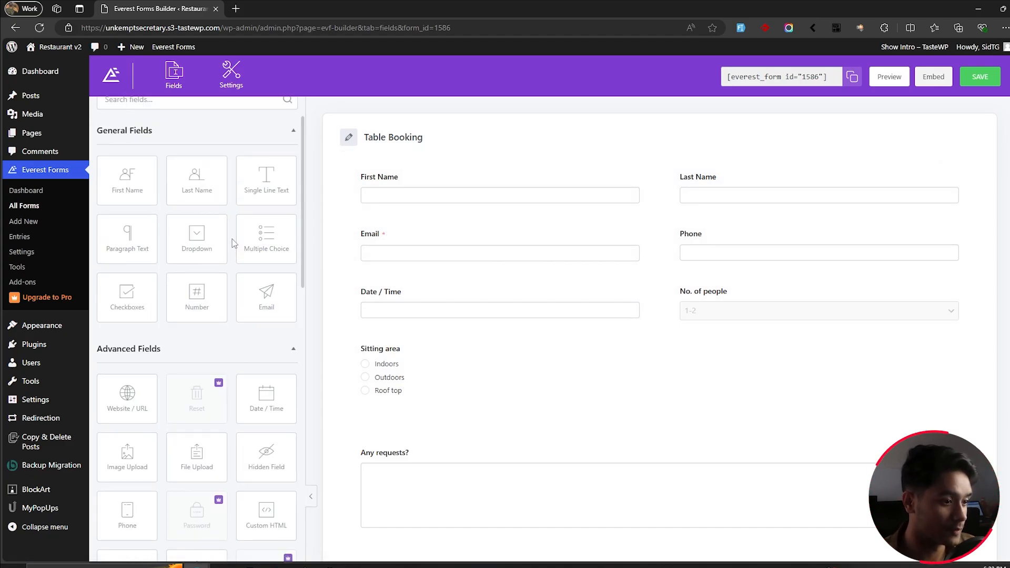
scroll(232, 239, up, 3)
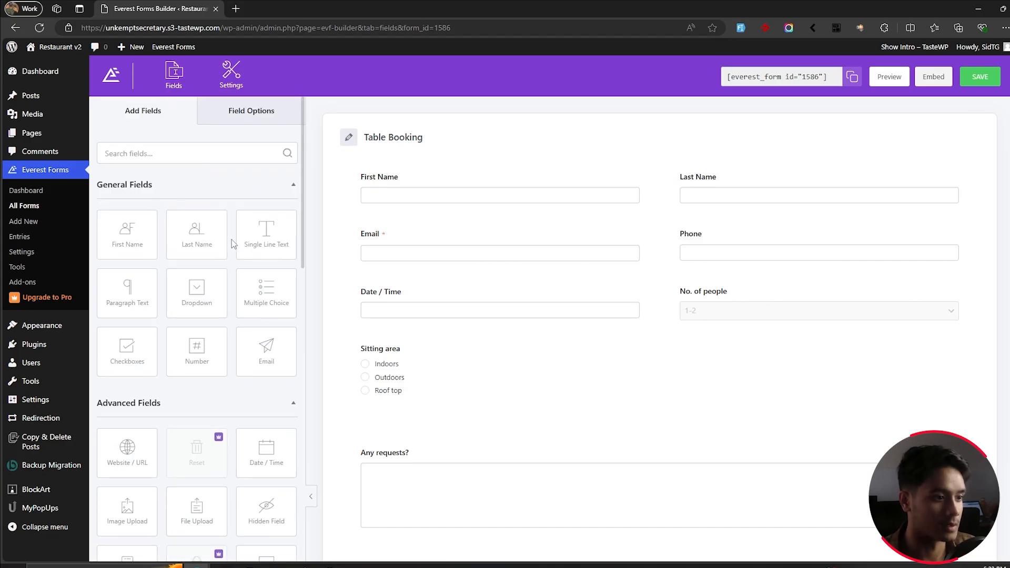
- Delete the Last Name field from the Table Booking form
click(734, 189)
key(Delete)
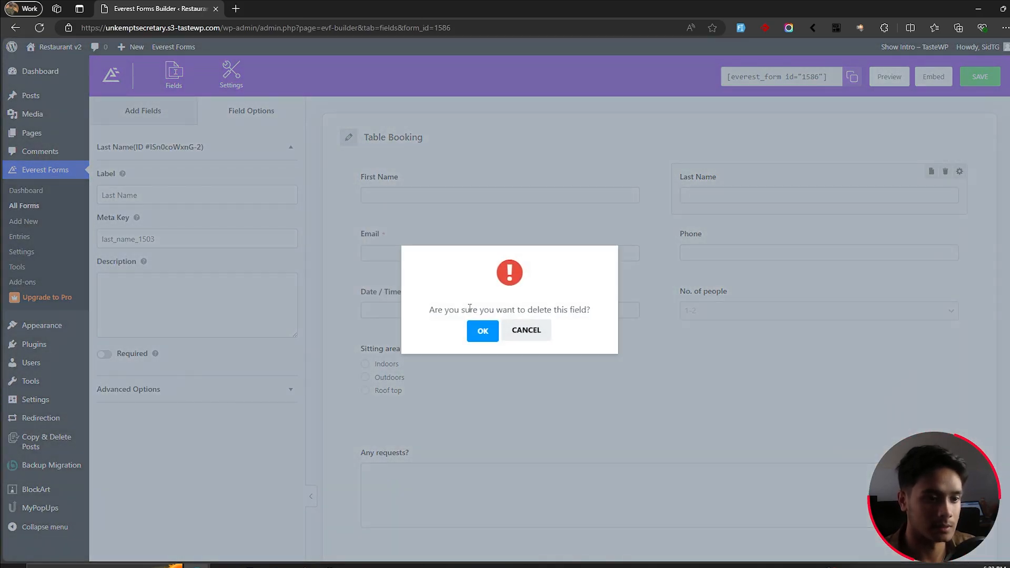
click(434, 303)
- Move the Sitting area field below No. of people and change the First Name field's label to "Full Name"
click(441, 174)
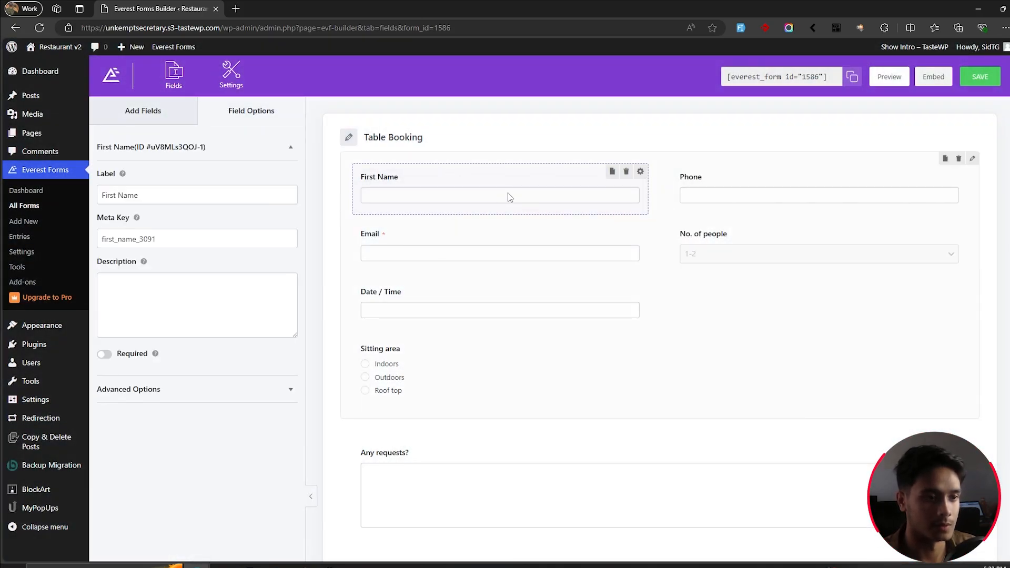
drag(402, 356, 670, 292)
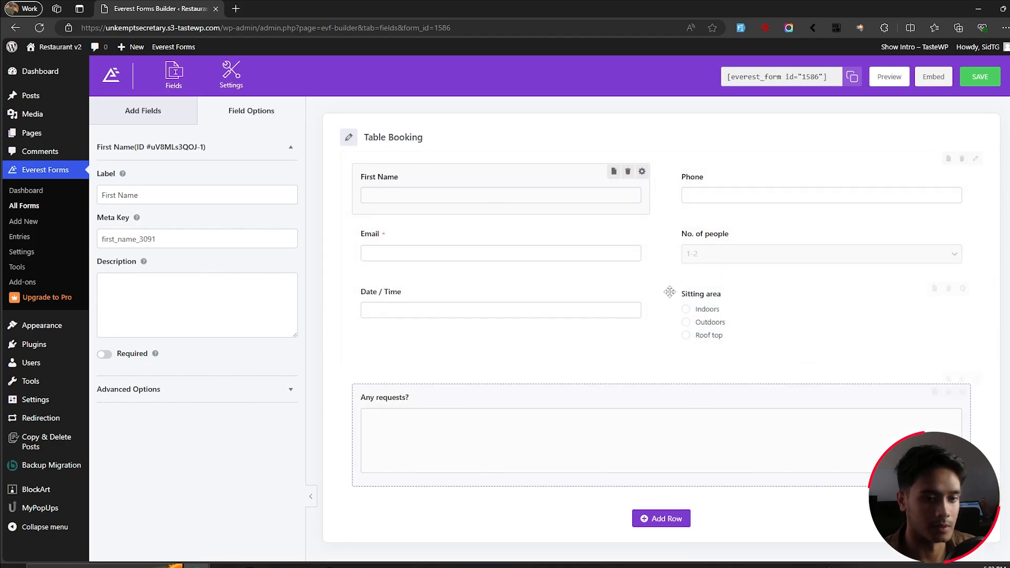
triple_click(121, 195)
text(F)
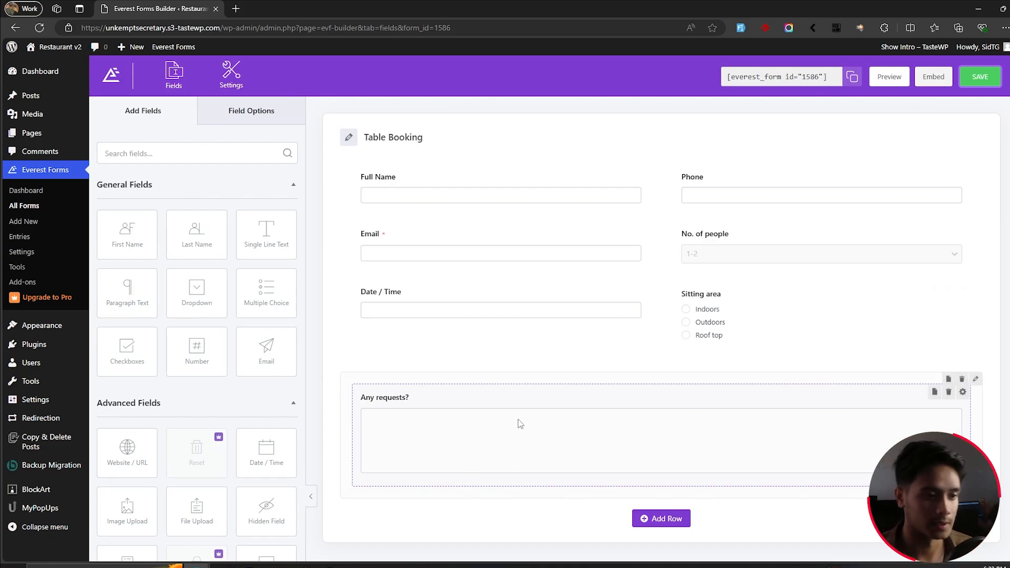
- Make the Full Name and No. of people fields required
click(490, 195)
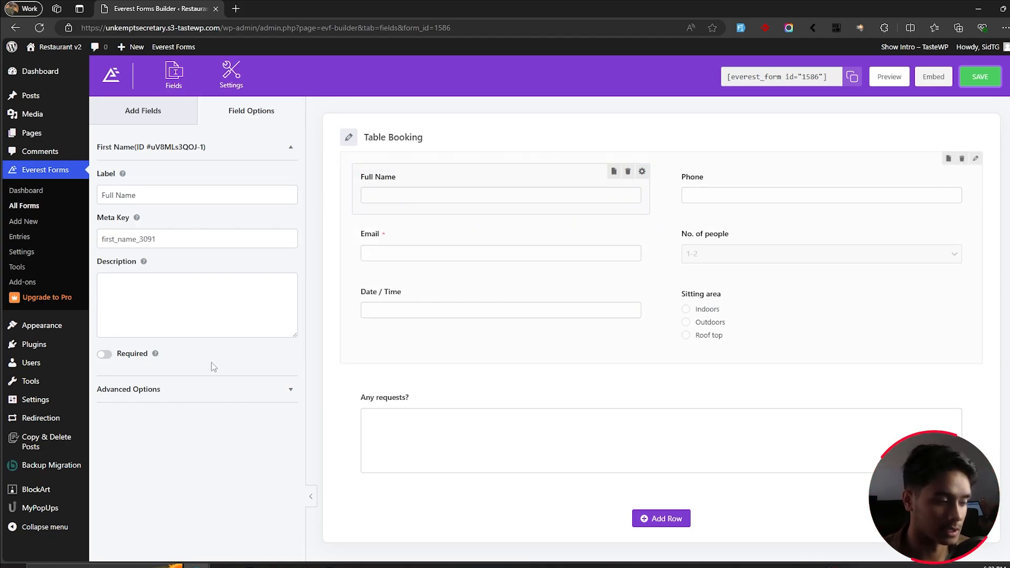
click(105, 354)
click(739, 192)
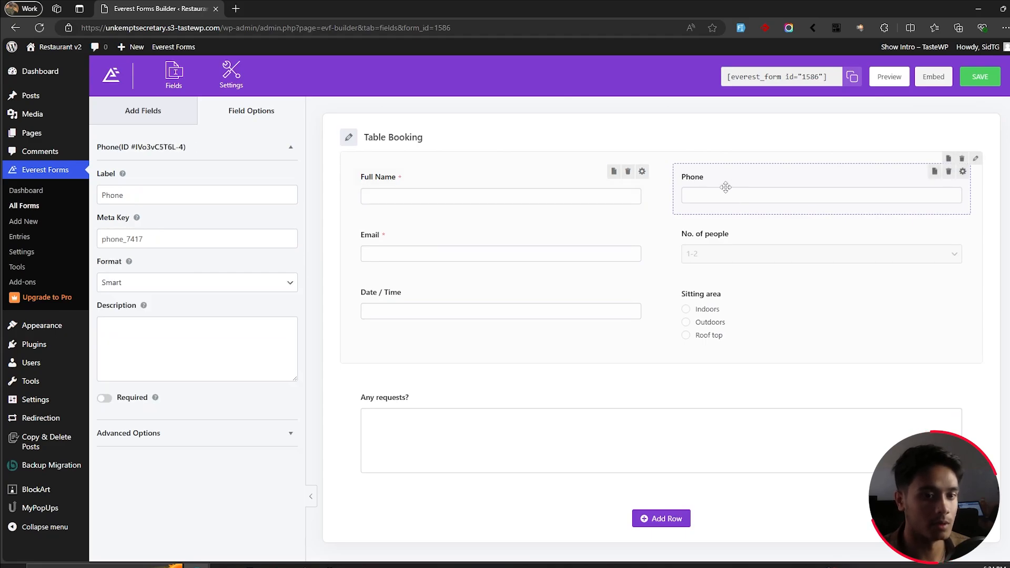
click(474, 253)
click(739, 232)
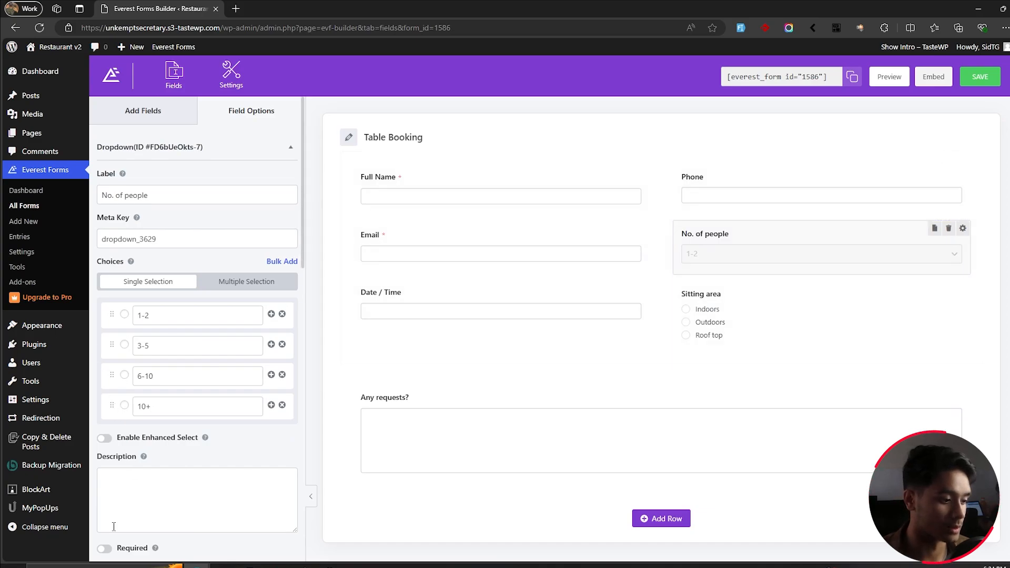
click(104, 548)
- Make the Date / Time field required and set its format to Both with the Picker style
click(480, 321)
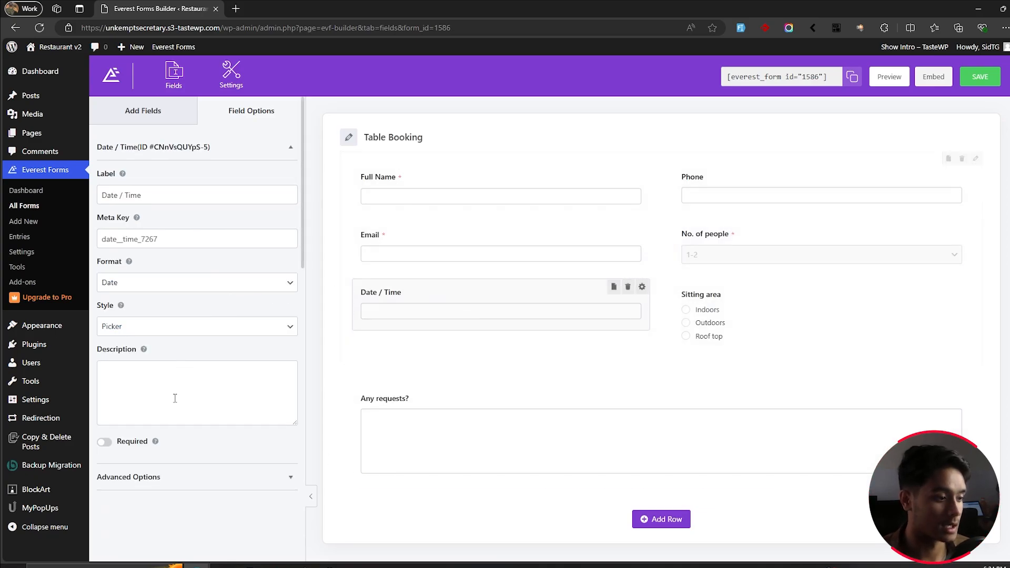
click(105, 443)
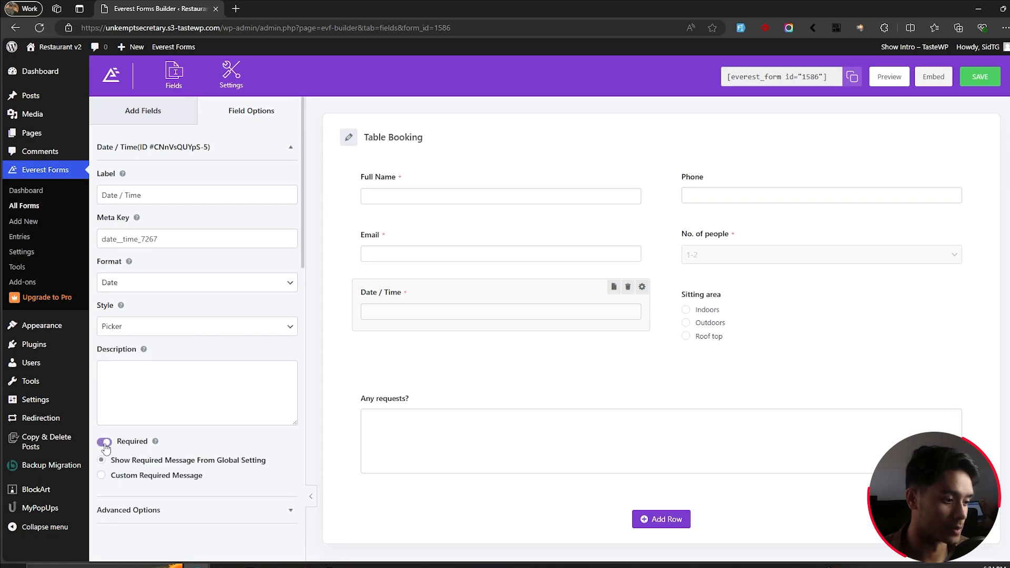
click(189, 286)
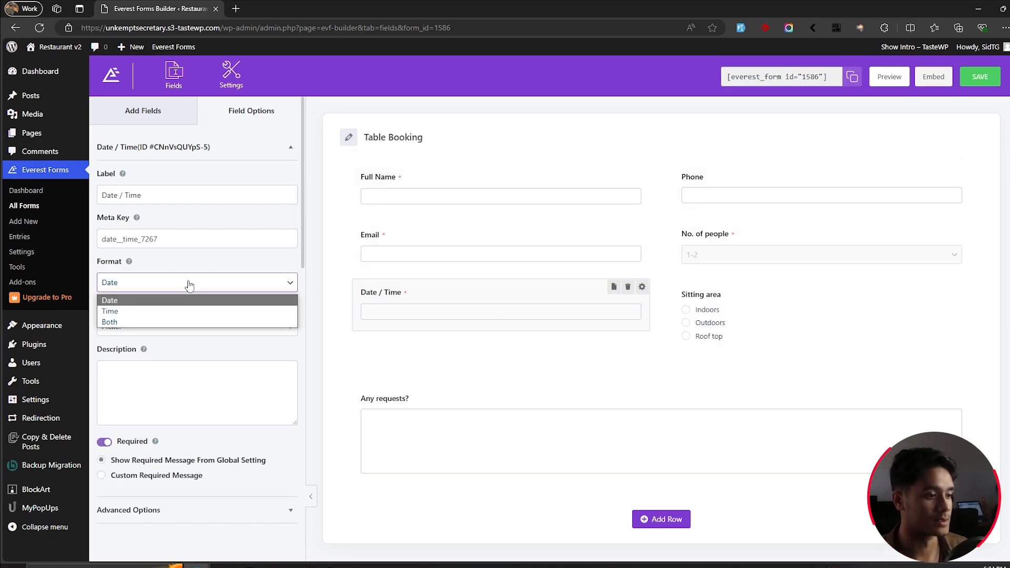
click(124, 321)
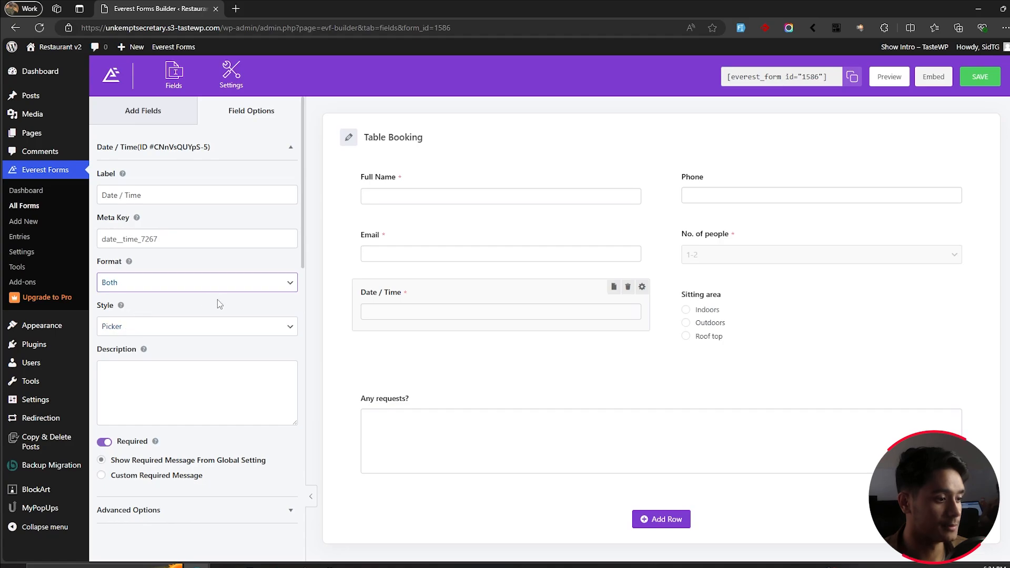
click(214, 328)
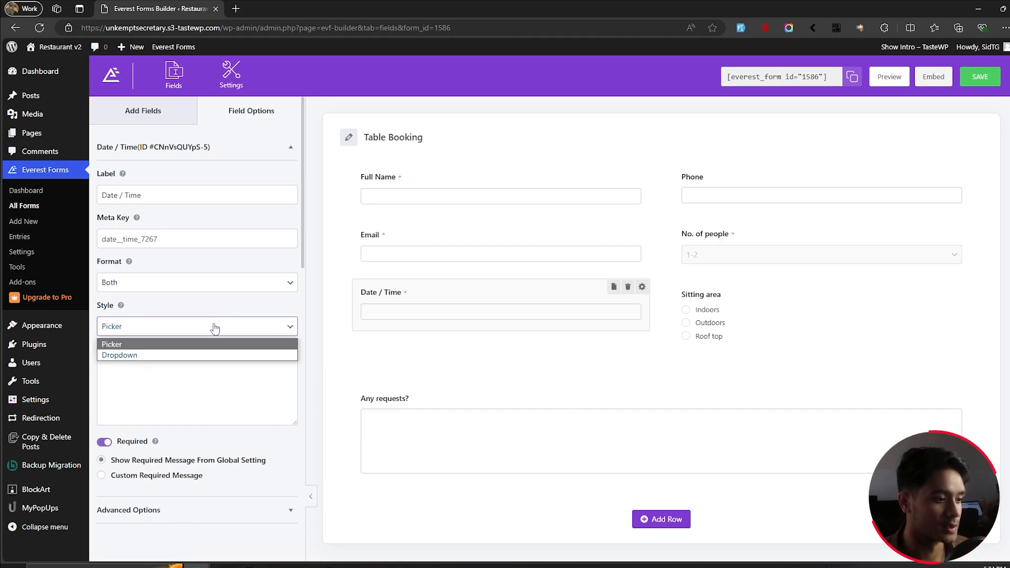
click(126, 349)
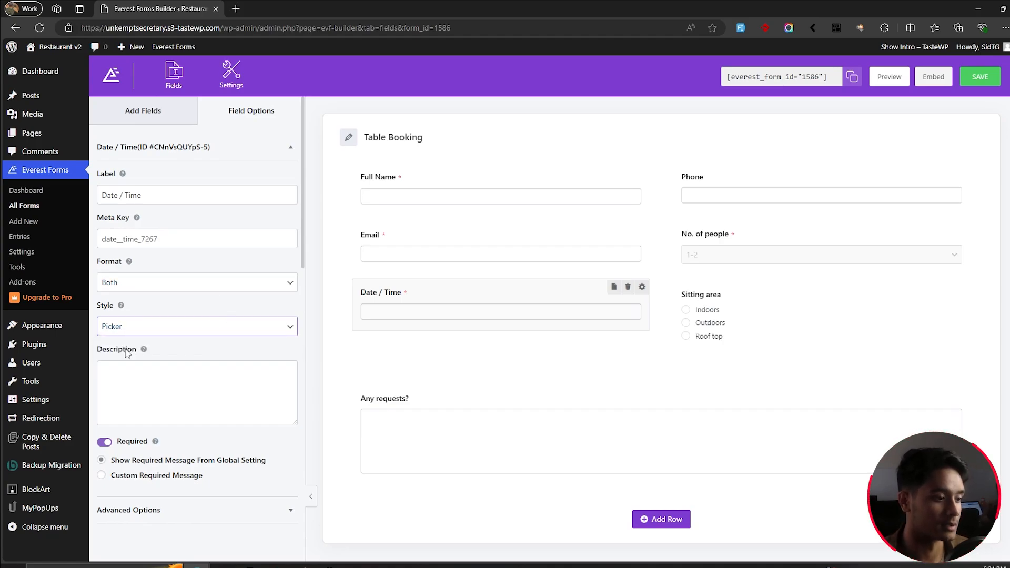
- Give the Date / Time field the description "Please choose the date and time of your arrival."
click(202, 367)
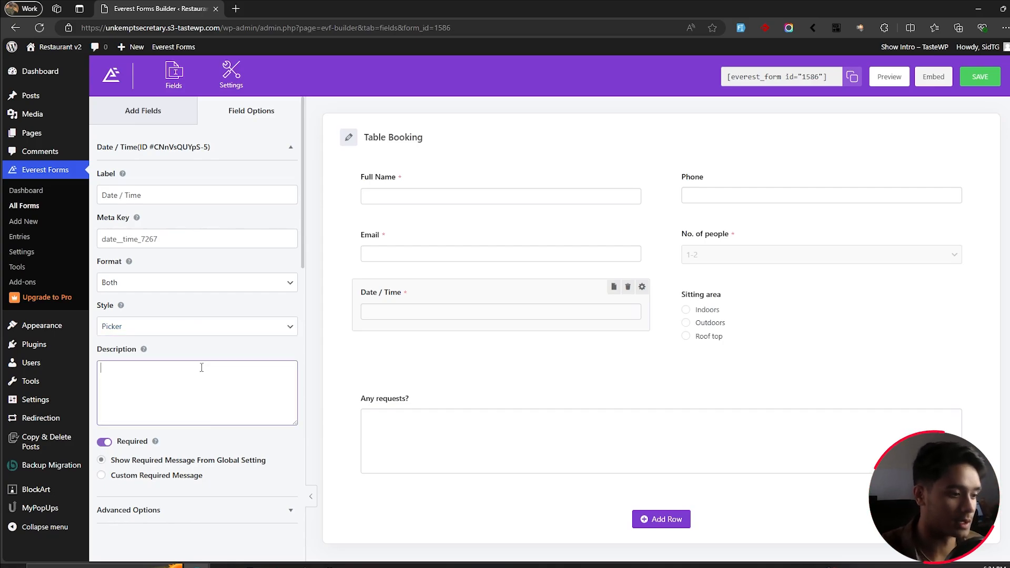
text(Please choose the date and time )
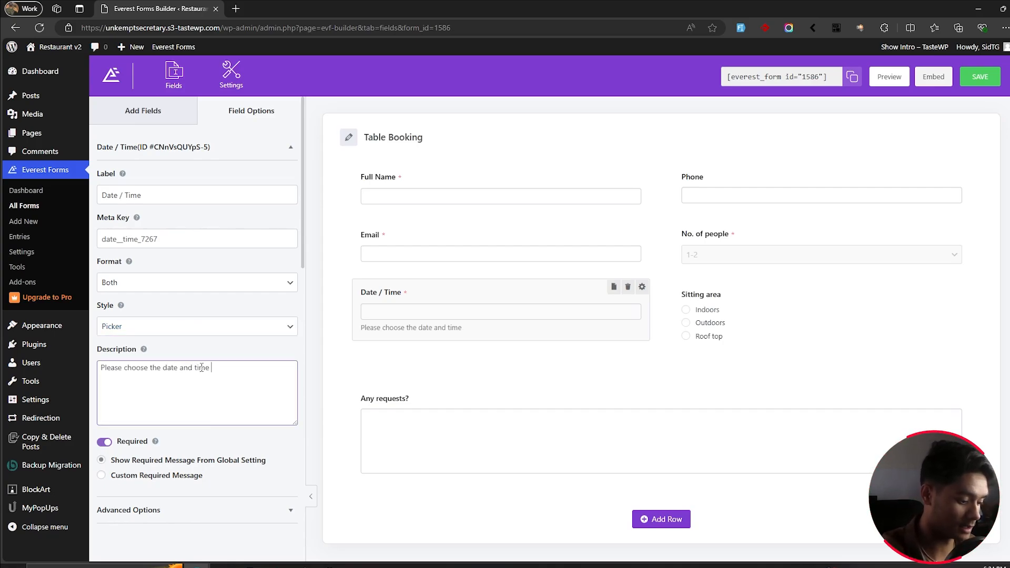
text(of your arrival)
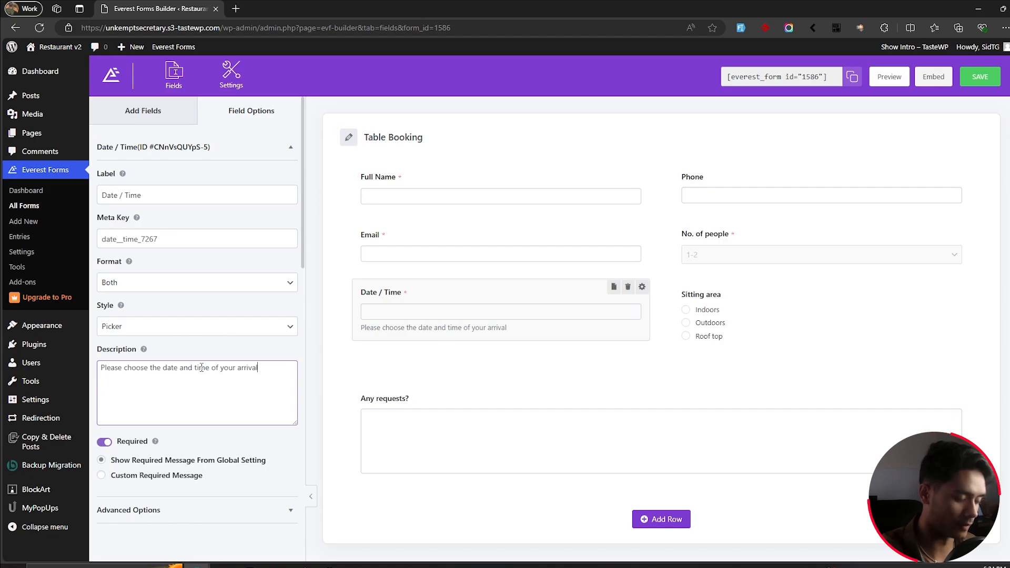
text(.)
- Give the No. of people field the description "Children below the age of 9, can have for free."
click(711, 232)
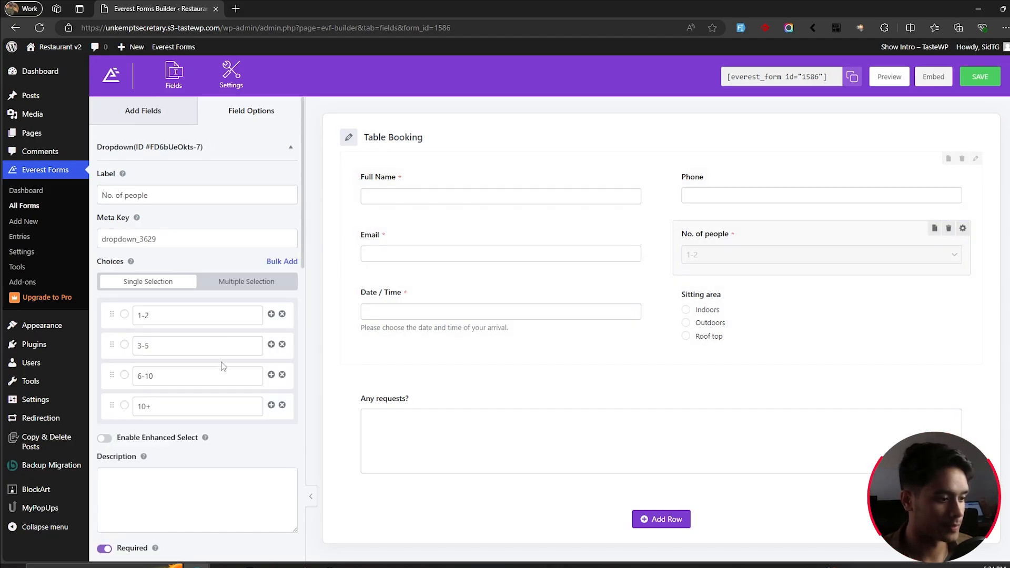
scroll(222, 365, down, 1)
click(179, 430)
text(Chi)
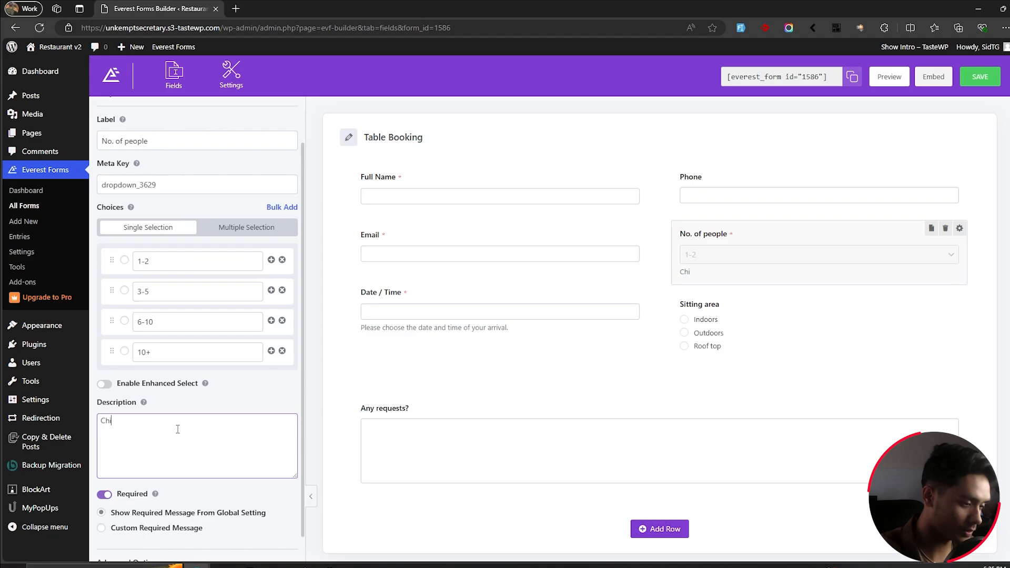
text(ldren below the age of)
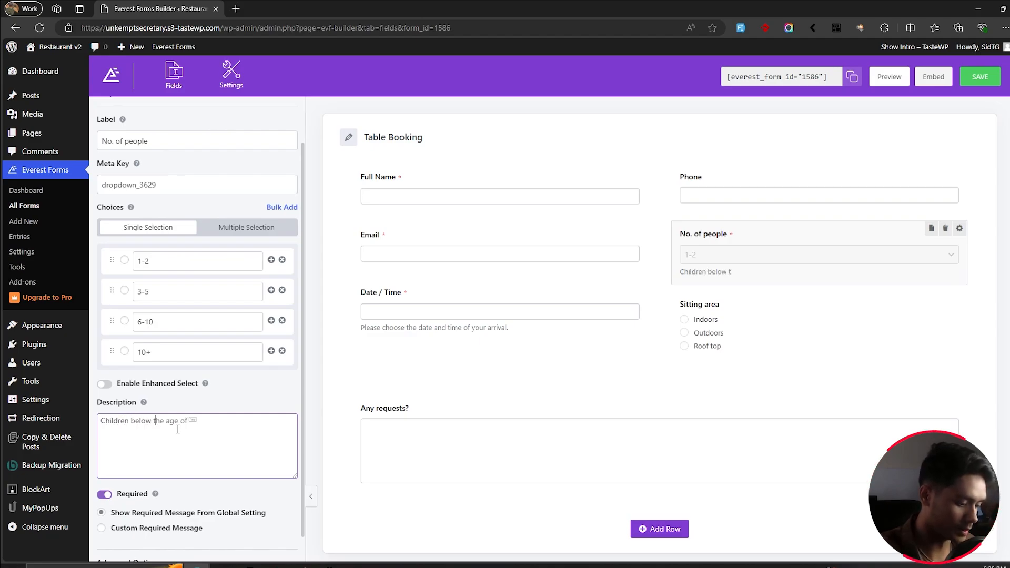
text( 9,)
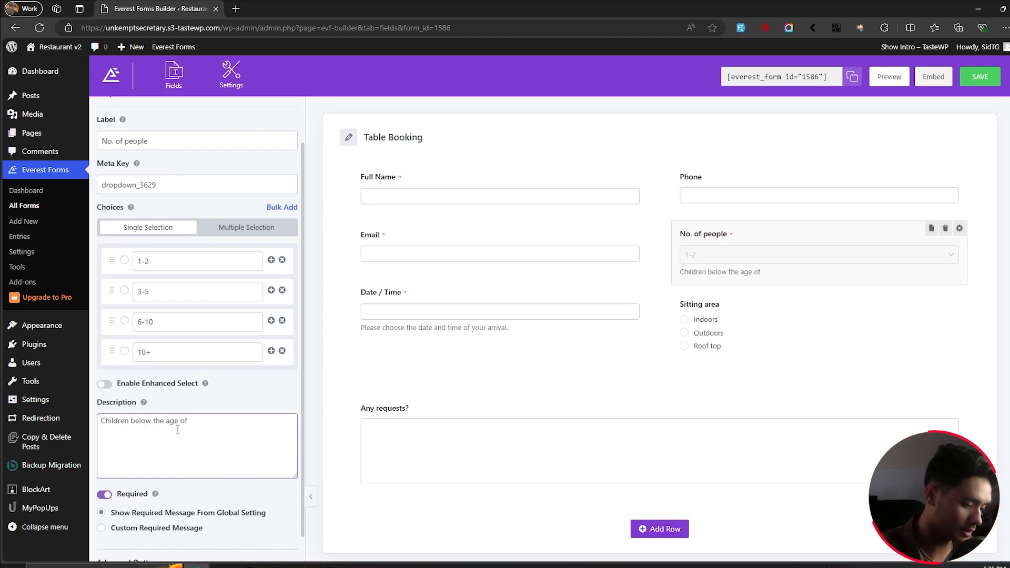
text( can ha)
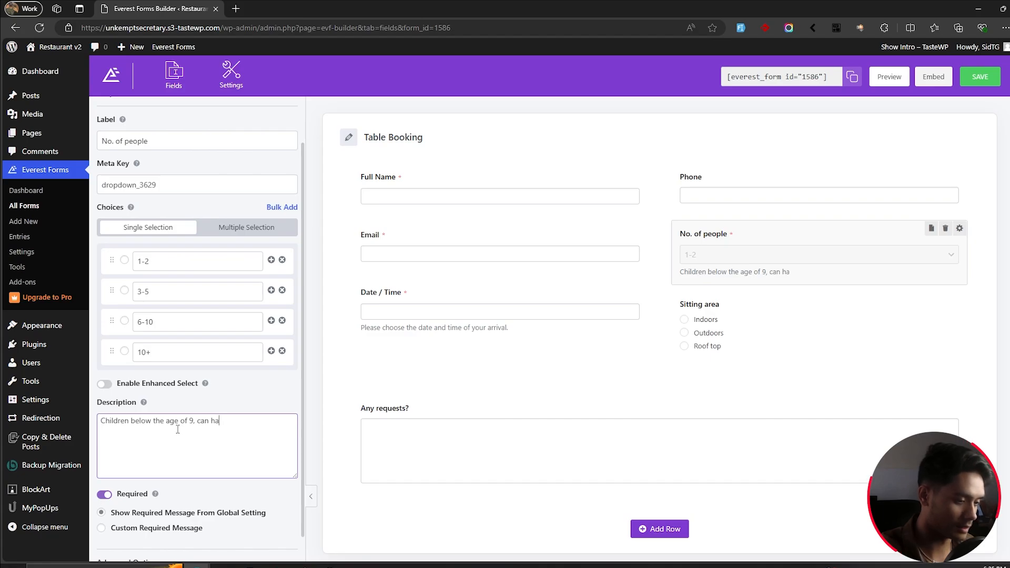
text(ve)
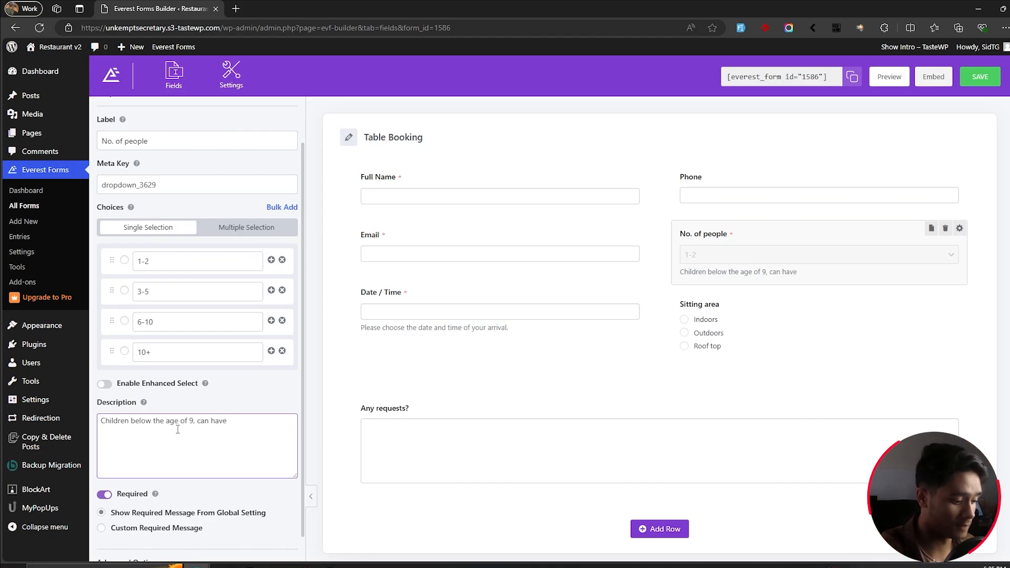
text( for free.)
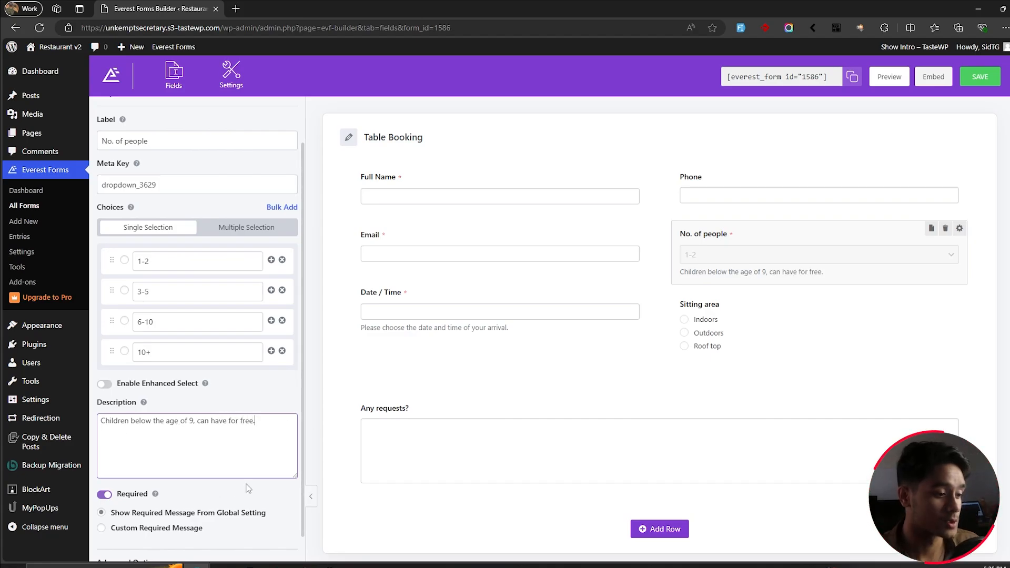
scroll(239, 436, up, 2)
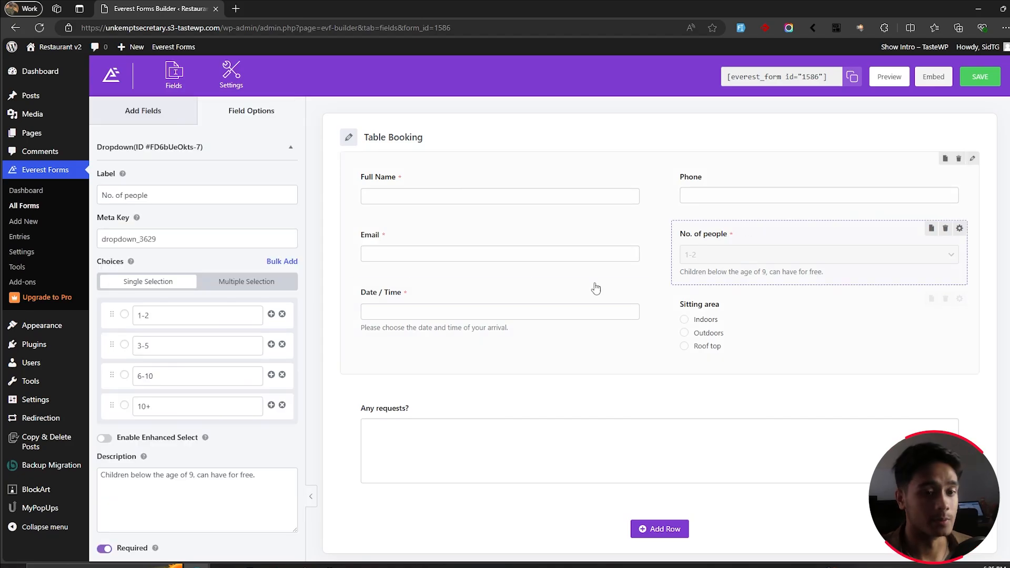
- Set a sample person's name as the Full Name field's placeholder text and make the Phone field required
click(416, 176)
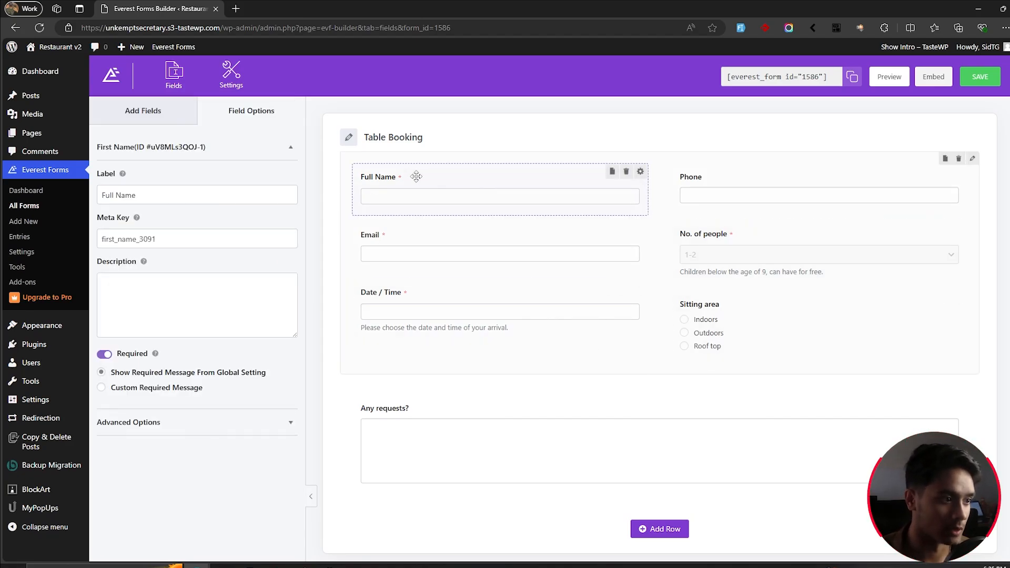
click(164, 424)
scroll(158, 418, down, 1)
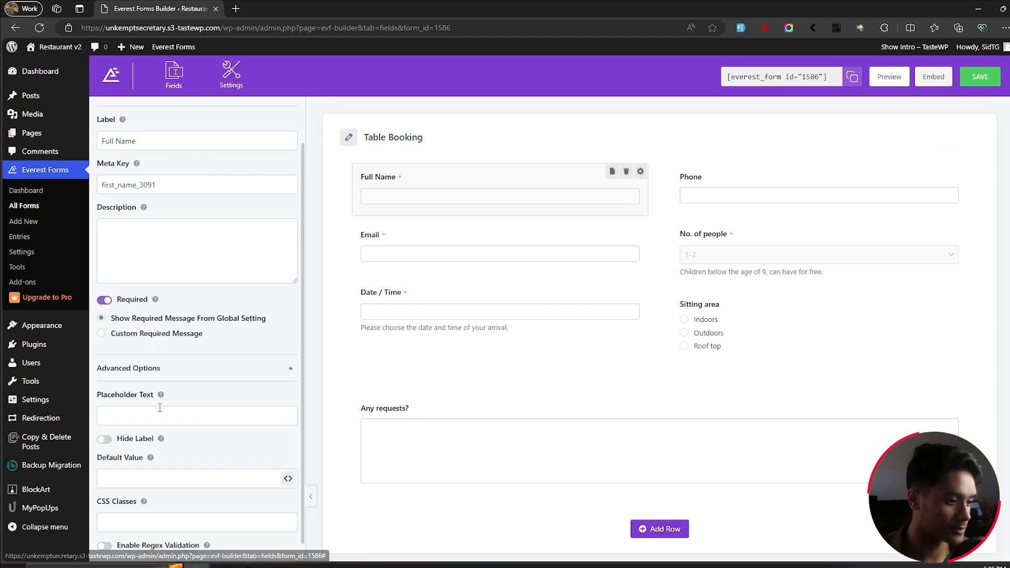
click(158, 410)
text(Jo)
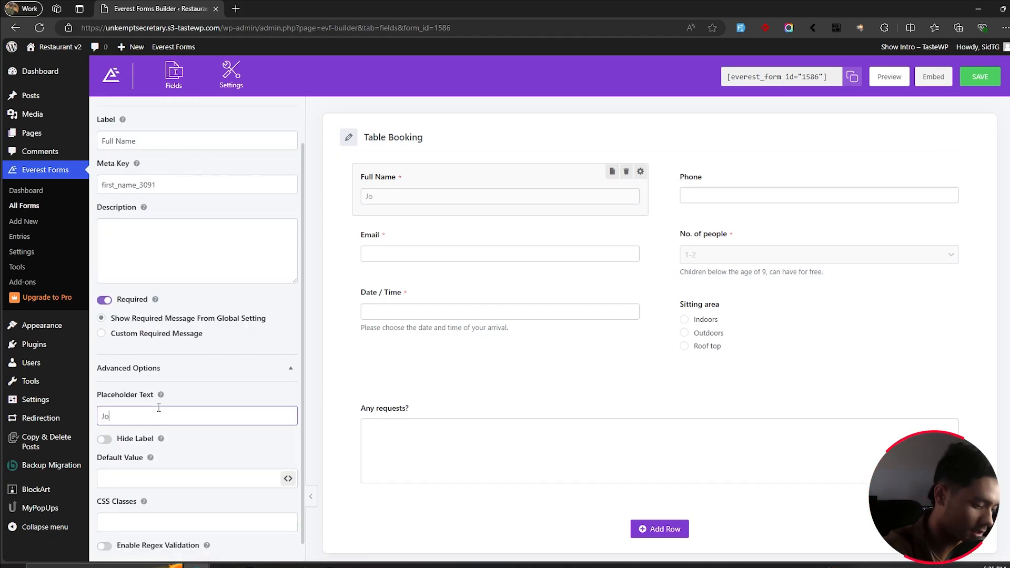
text(hn Doe)
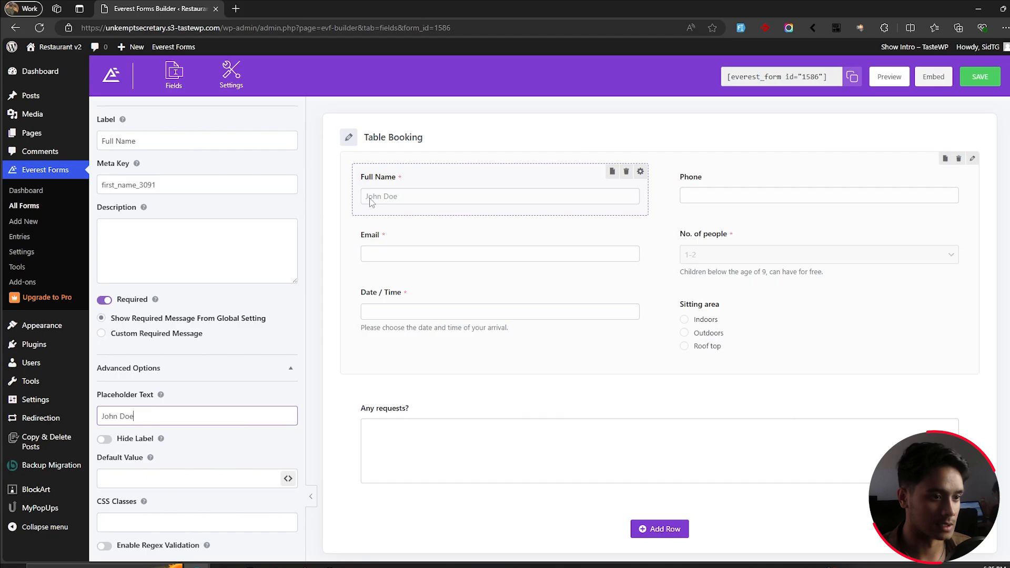
click(726, 177)
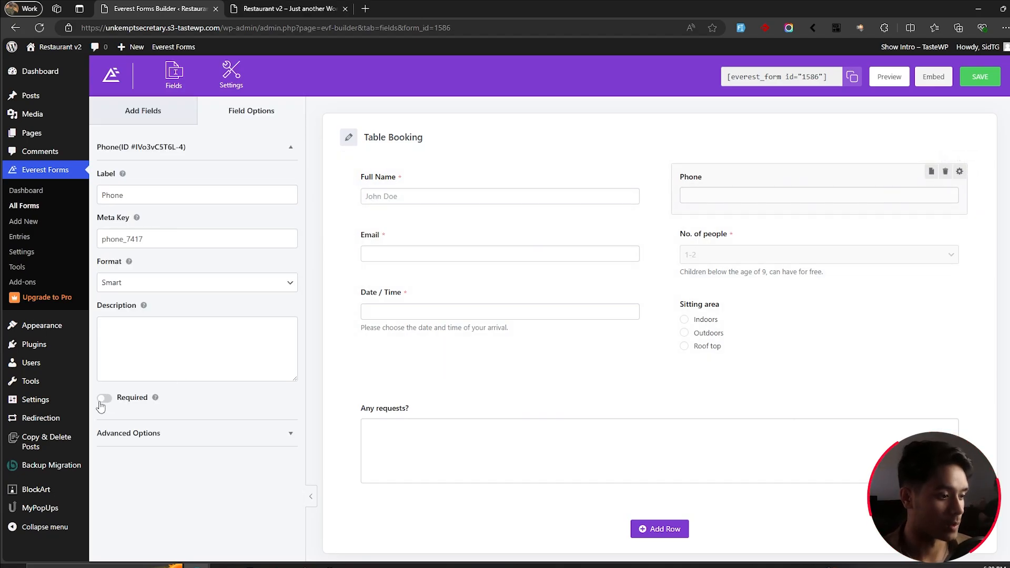
click(104, 401)
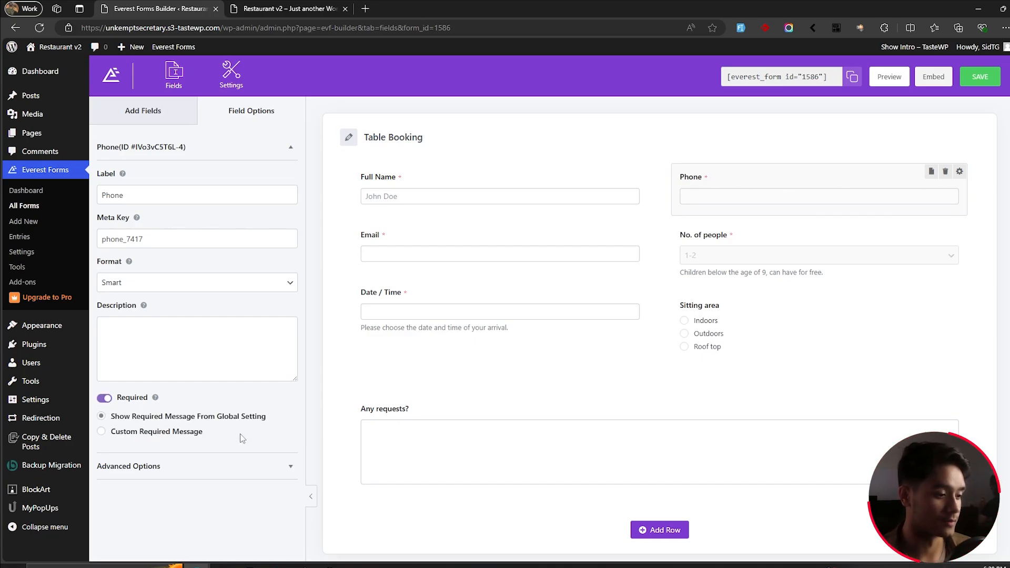
- Try the Limit Length option for the Any requests? field and turn it off again
click(379, 405)
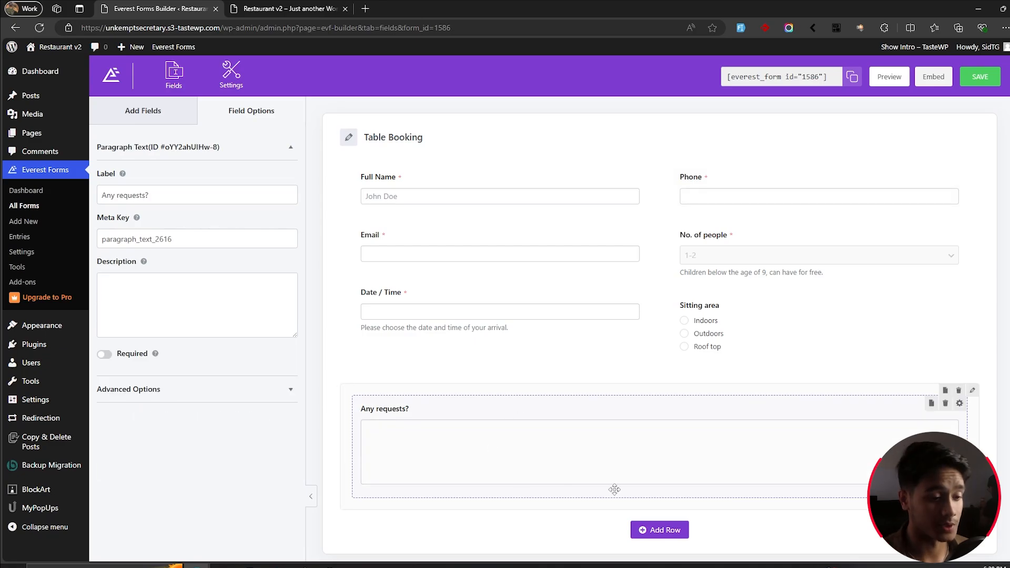
click(242, 389)
scroll(200, 402, down, 1)
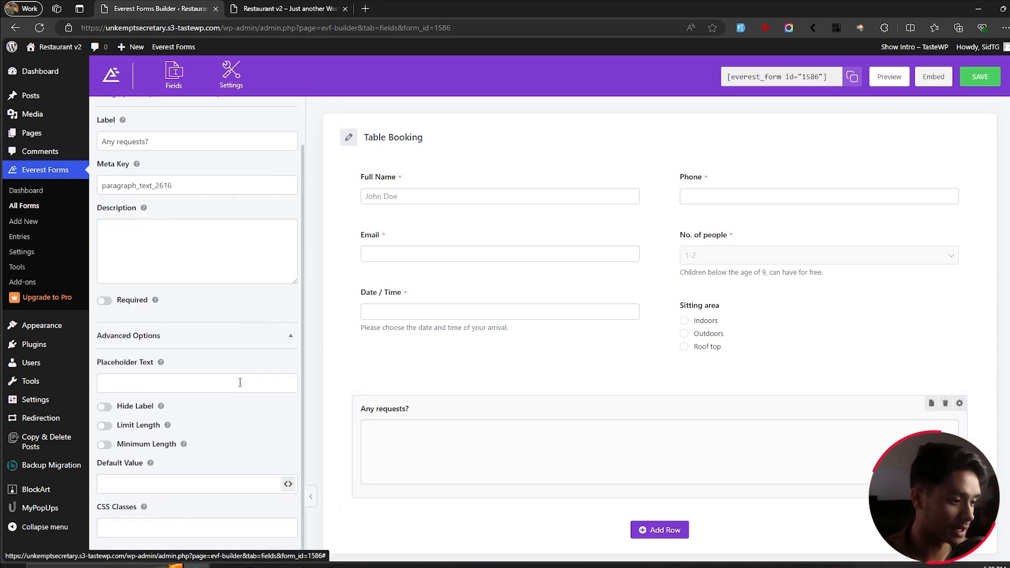
click(104, 426)
scroll(203, 427, down, 1)
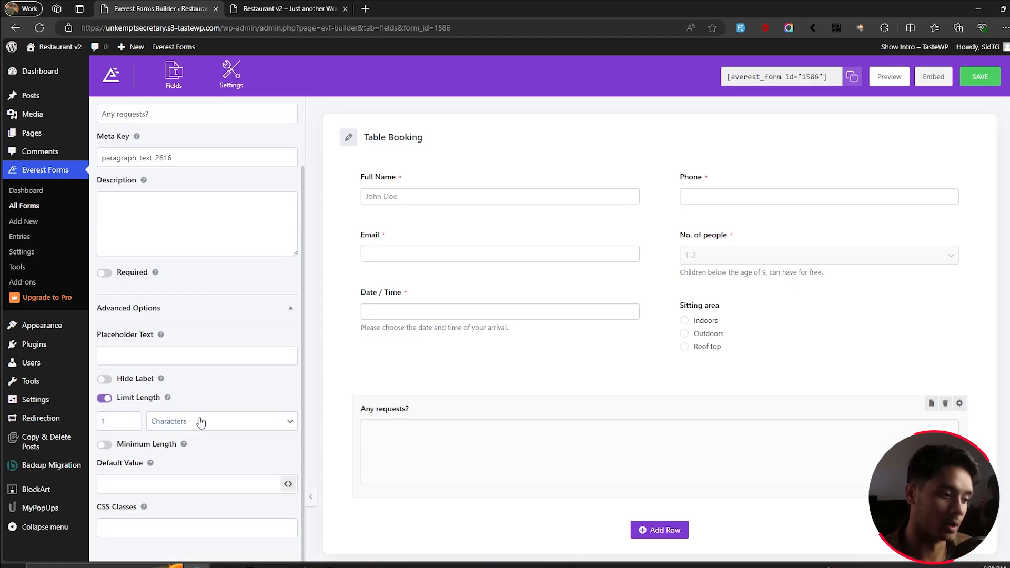
click(104, 399)
- Try a minimum length of 500 characters for the Any requests? field and turn the option off again
click(105, 417)
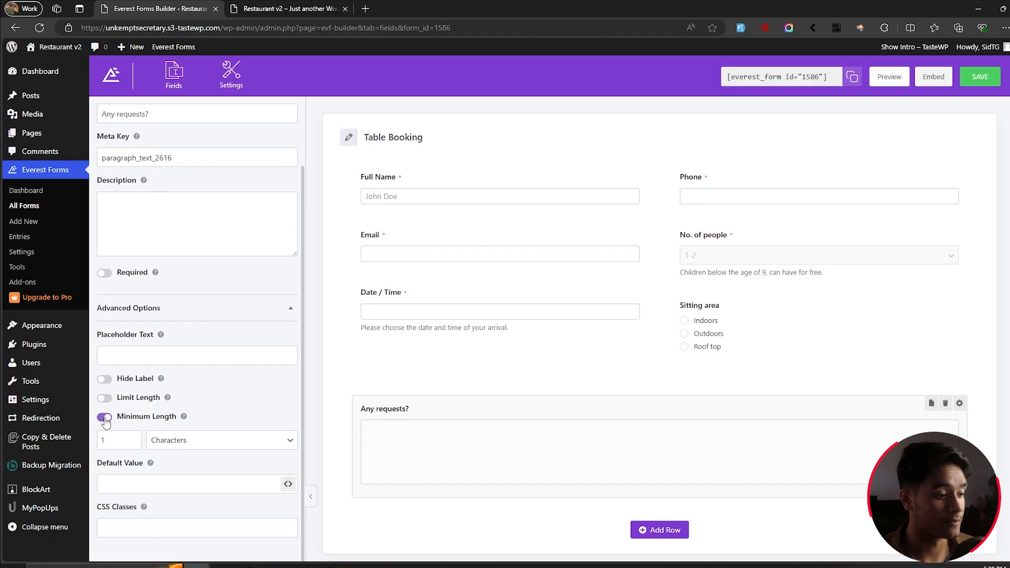
double_click(104, 440)
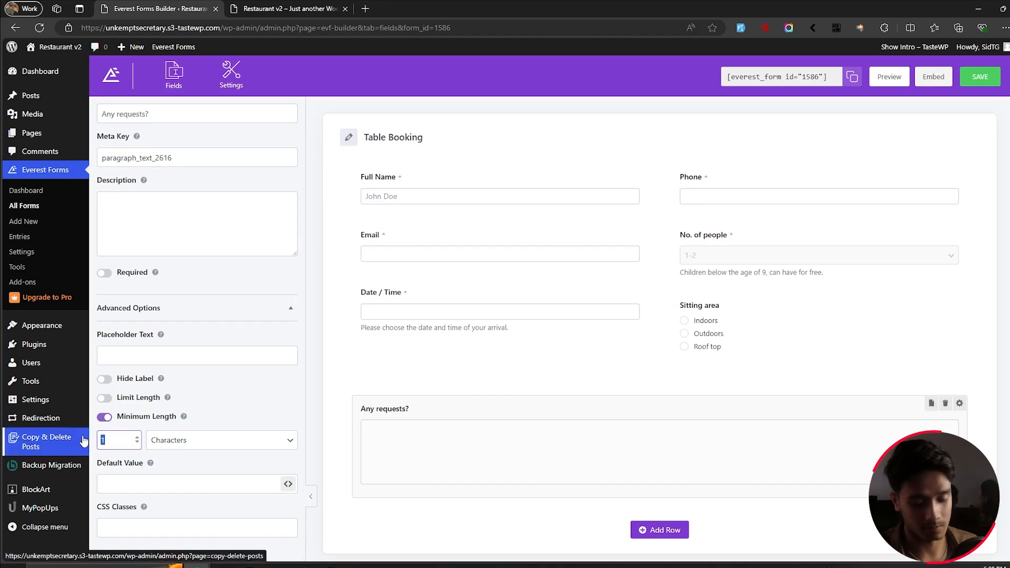
text(500)
click(193, 442)
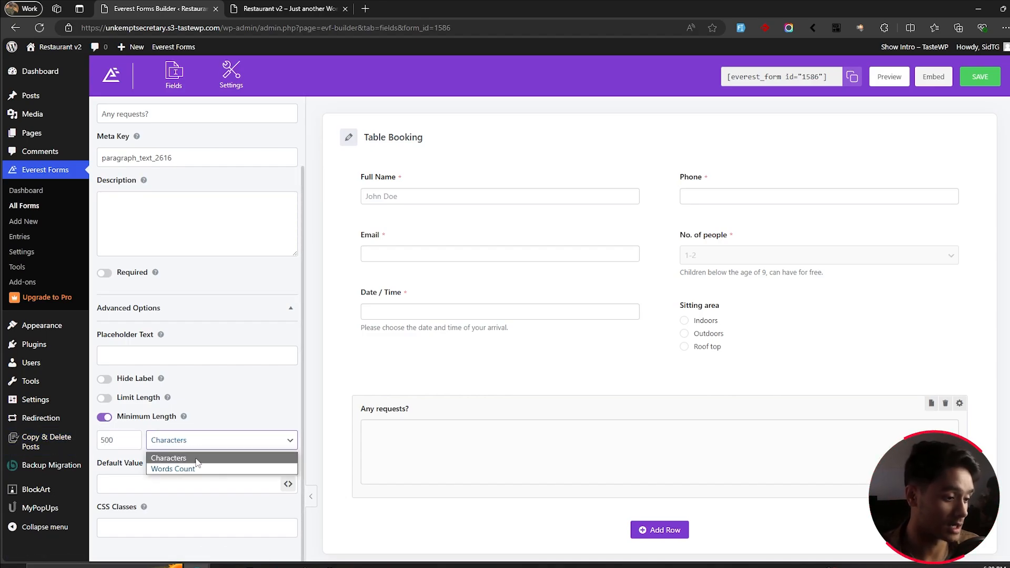
click(211, 442)
click(104, 417)
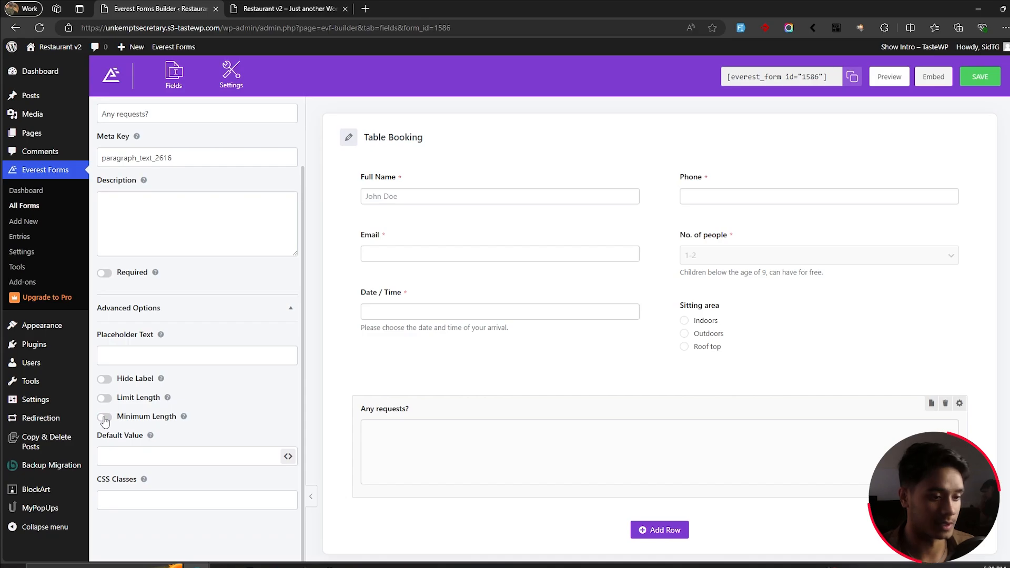
scroll(104, 421, up, 2)
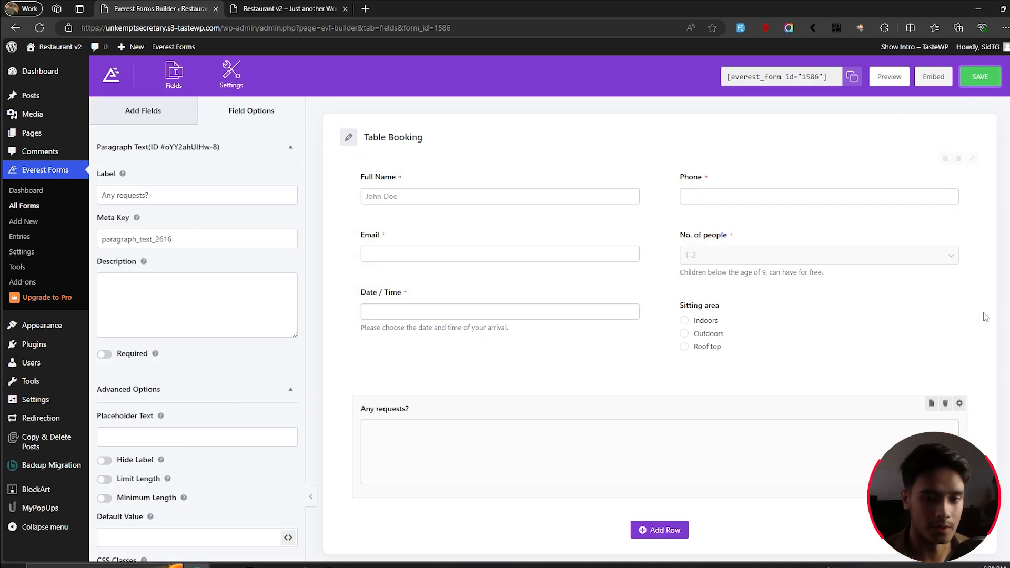
- Add a new email notification with the nickname "Thank You Email" in the form's email settings
click(231, 79)
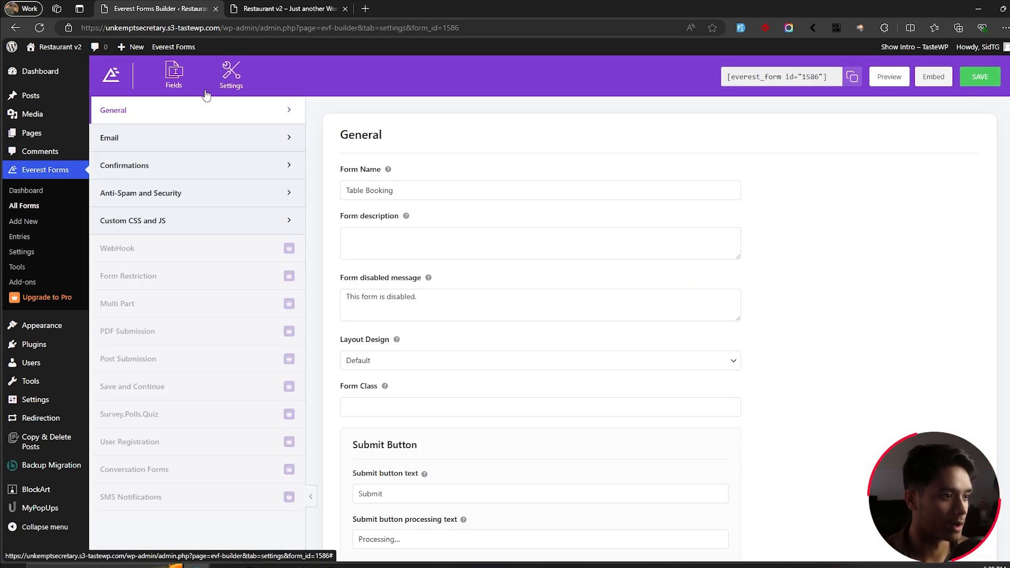
click(144, 151)
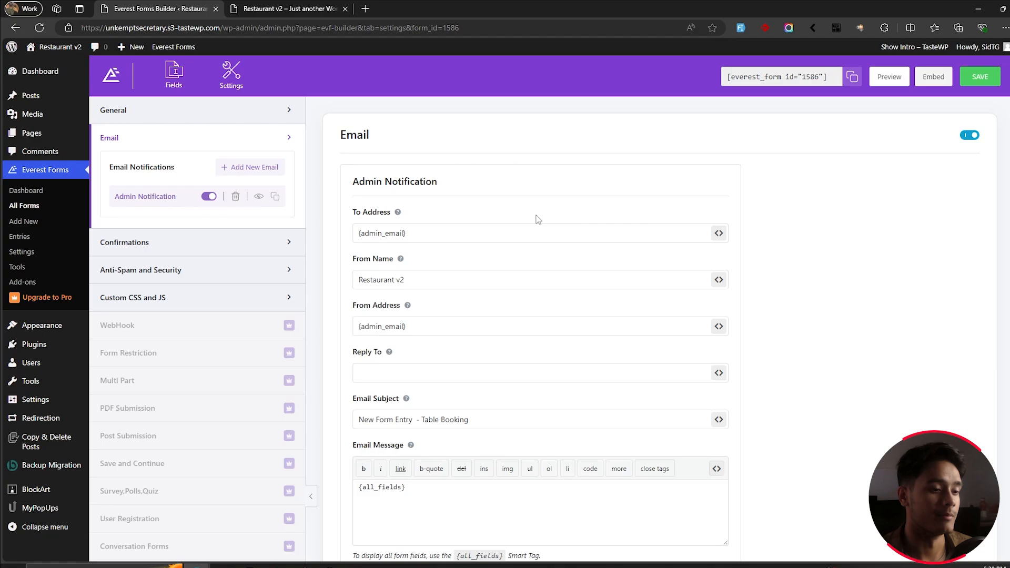
drag(433, 231, 357, 233)
click(455, 232)
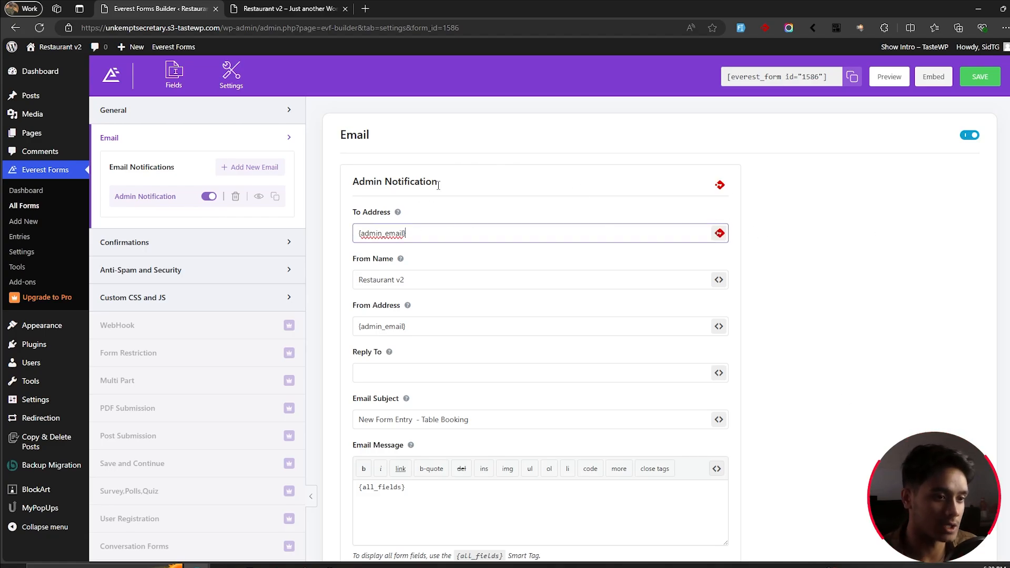
click(263, 167)
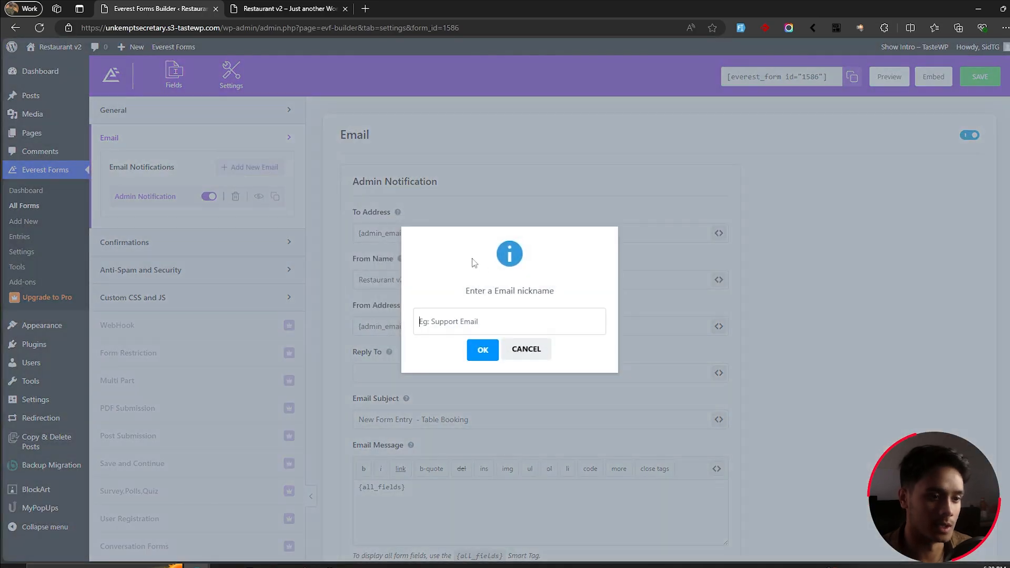
text(Thank You Email)
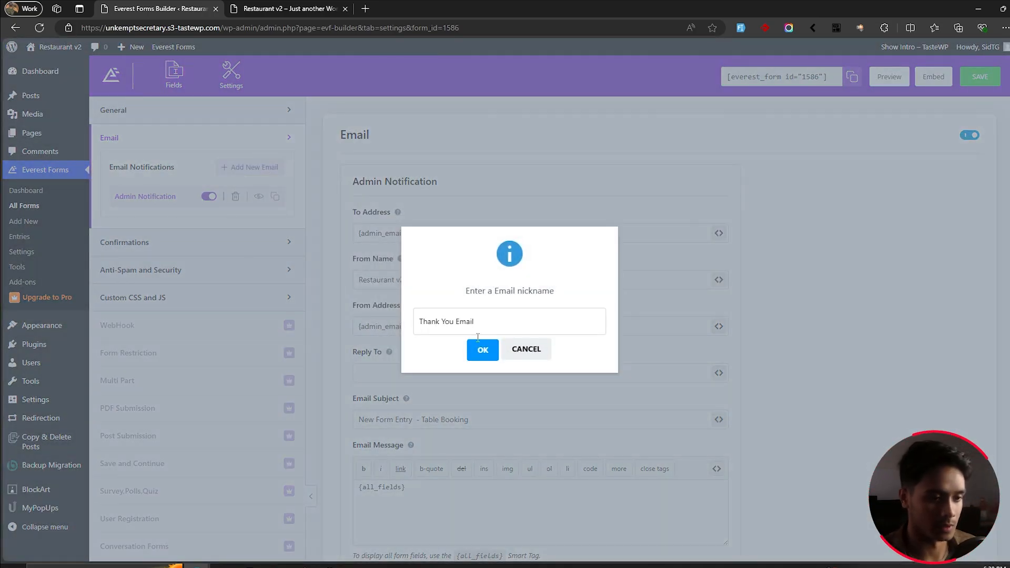
click(474, 349)
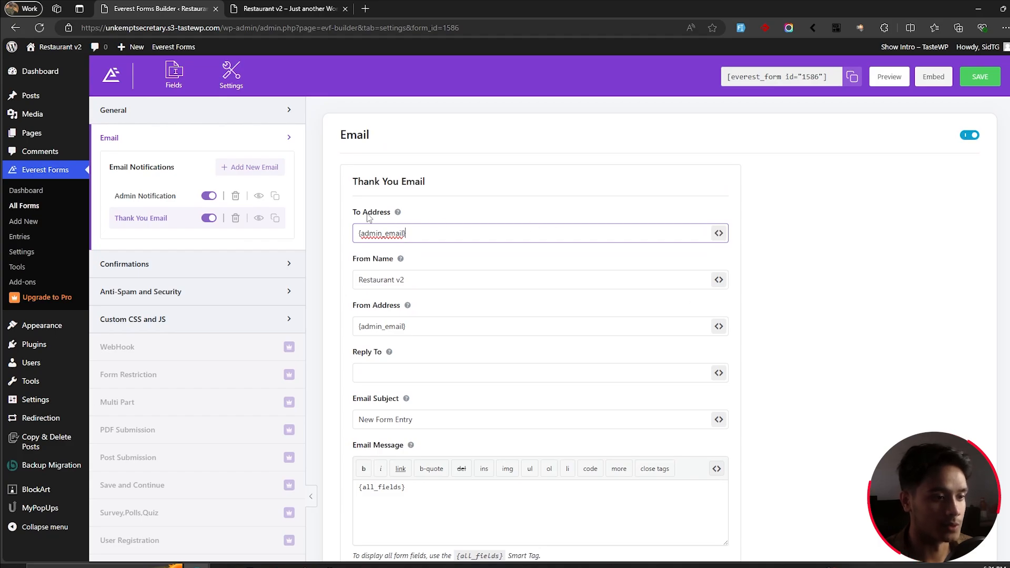
- Insert the form's Email field as a smart tag in the Thank You Email's To Address
drag(428, 230, 389, 235)
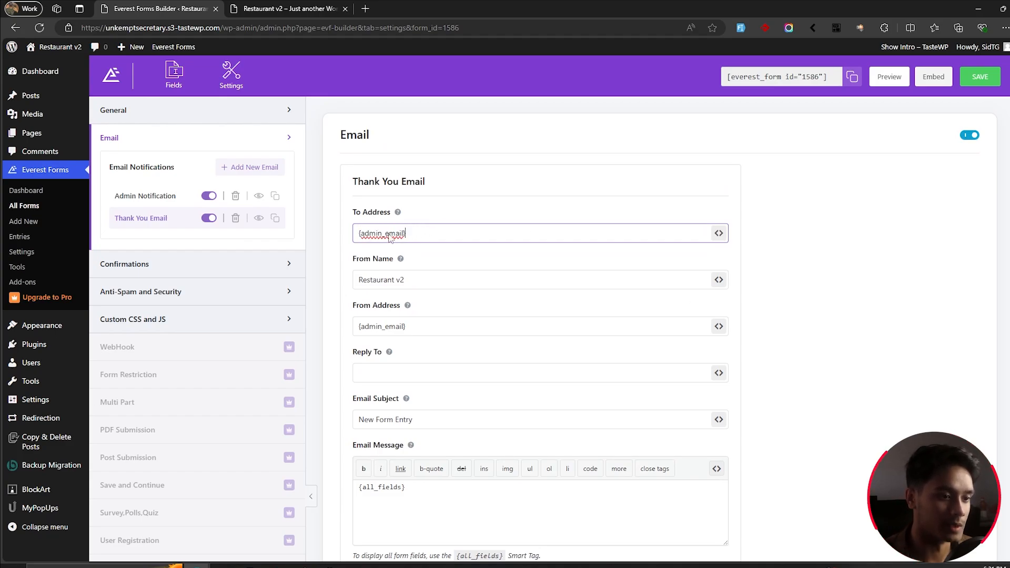
drag(484, 236, 330, 238)
click(468, 234)
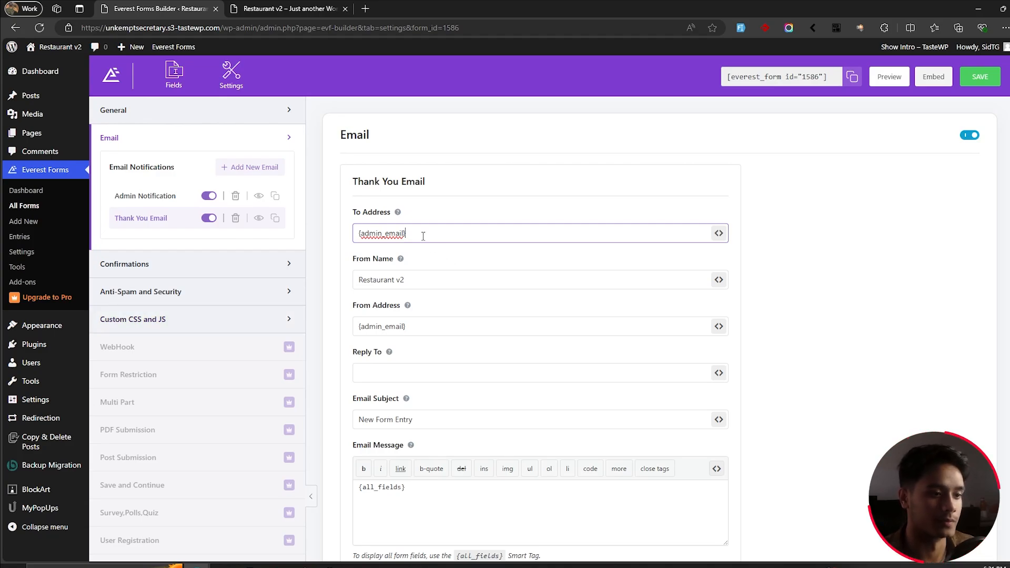
drag(426, 235, 359, 233)
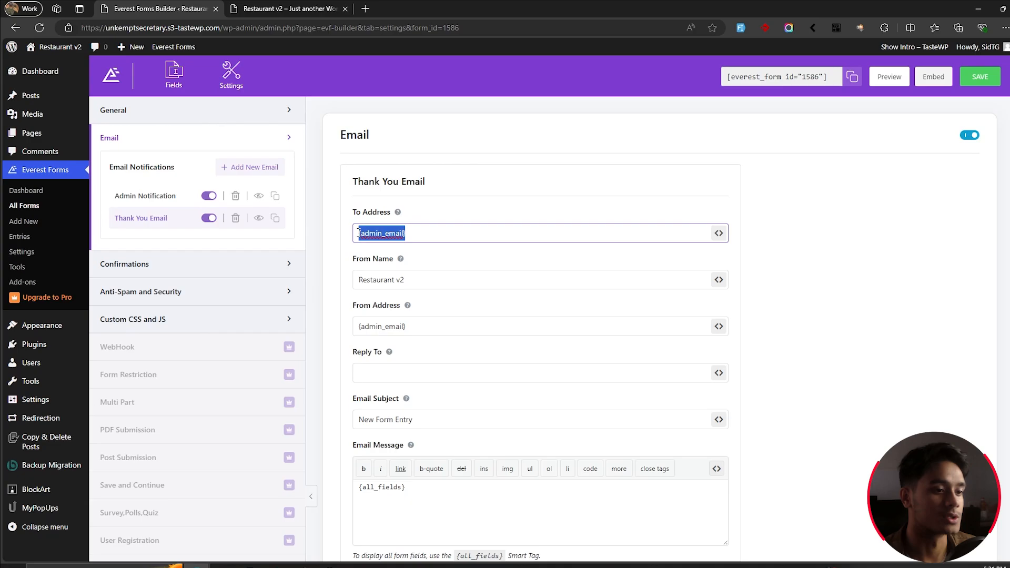
click(719, 234)
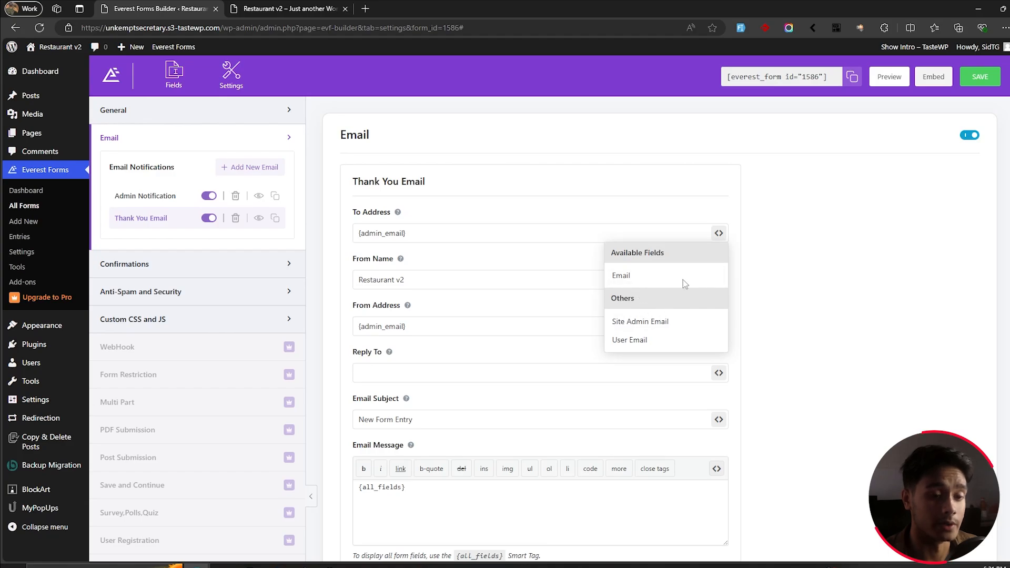
click(636, 285)
- View the Email field in the form preview and remove the {admin_email} tag from the Thank You Email's To Address
click(296, 9)
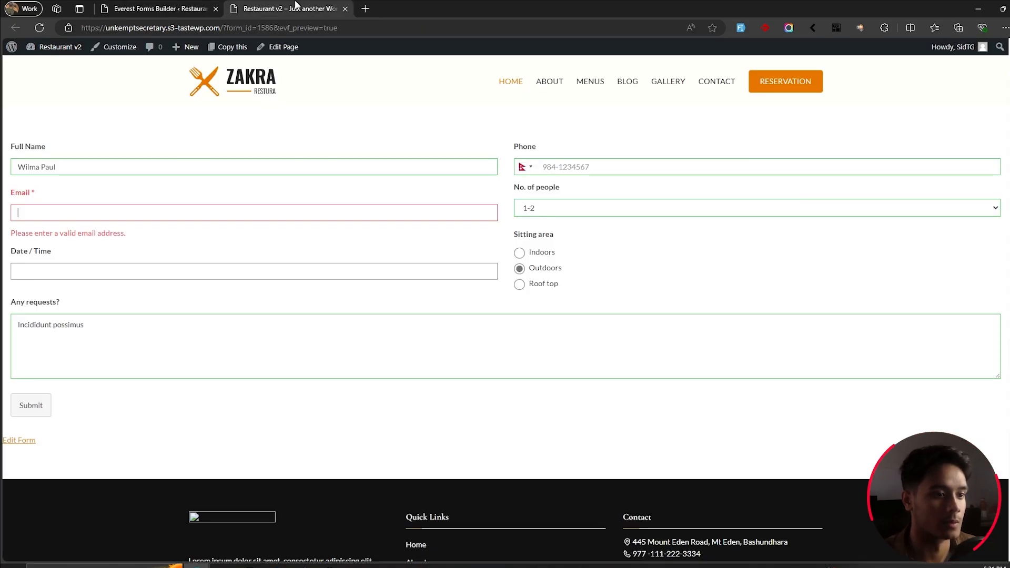
click(30, 217)
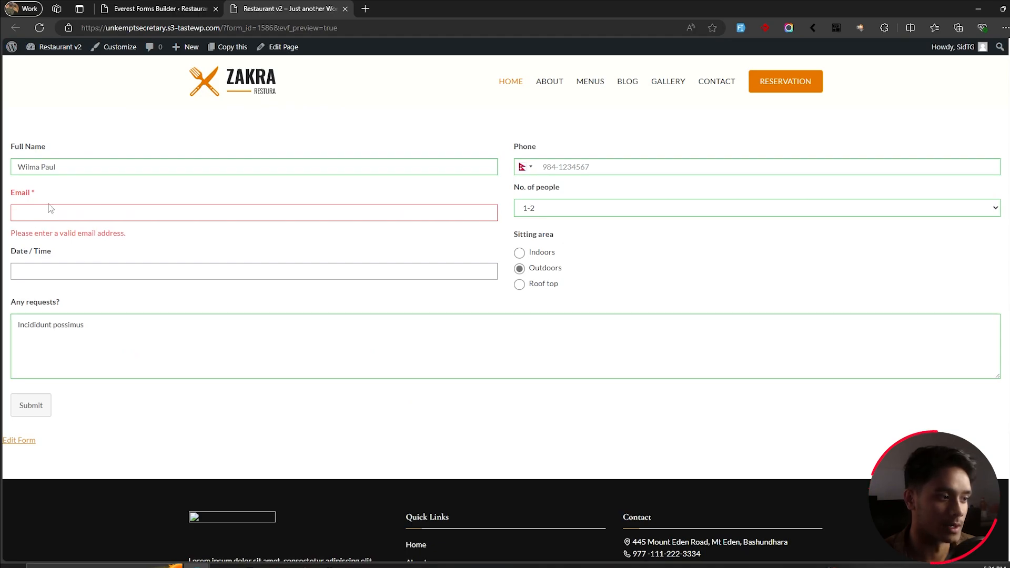
click(158, 8)
drag(550, 235, 355, 232)
click(407, 233)
key(BackSpace)
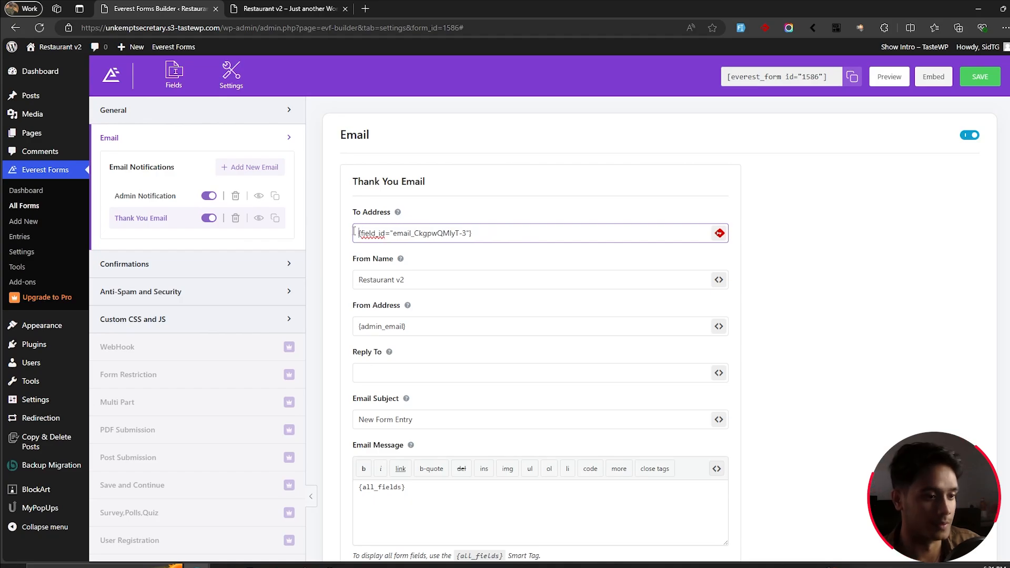
drag(504, 233, 360, 231)
click(504, 235)
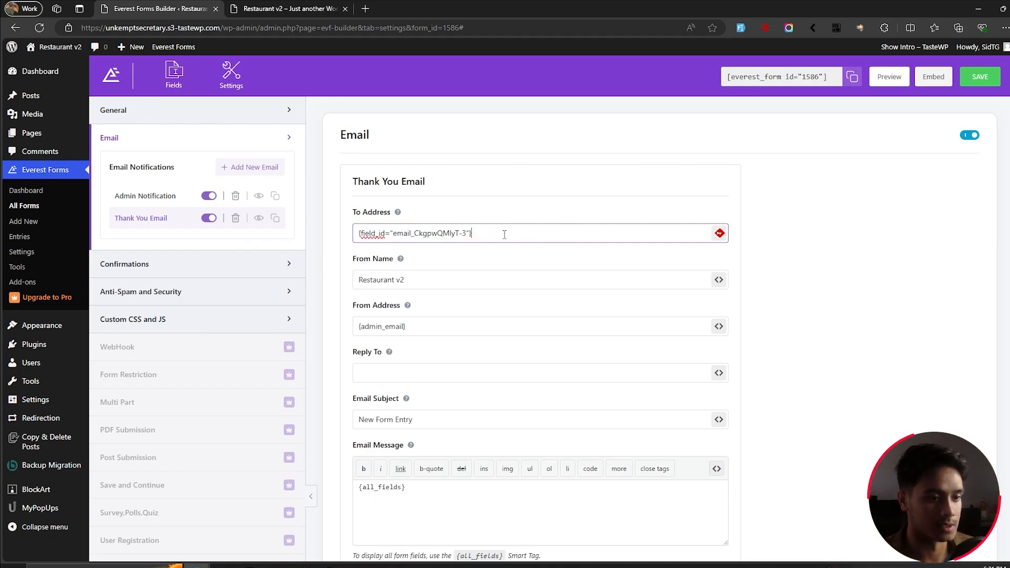
drag(505, 234, 320, 241)
click(516, 235)
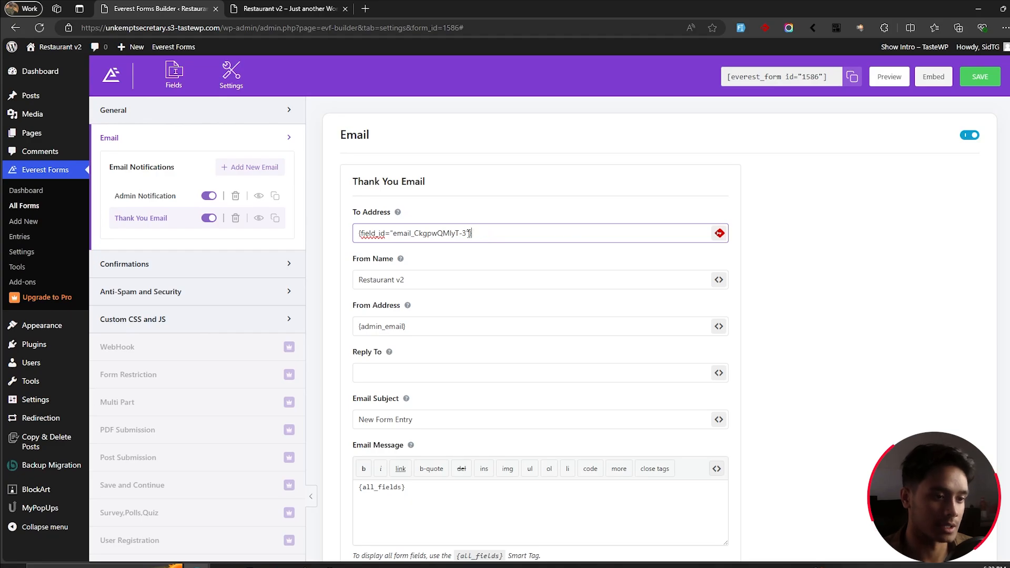
- Set the Thank You Email's From Name to "Zamkai Restro"
drag(531, 236, 582, 235)
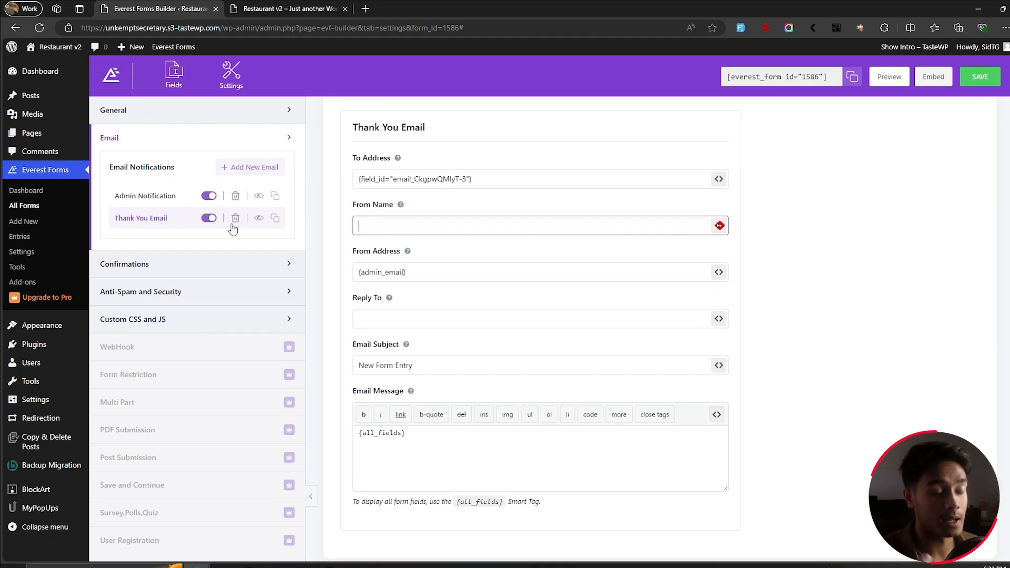
text(Za)
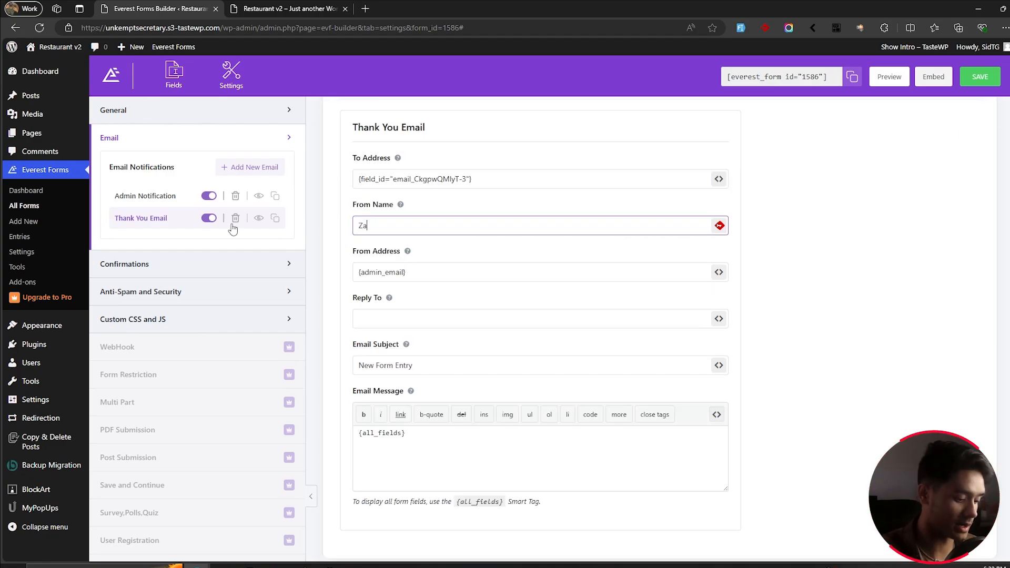
text(mkai Restro)
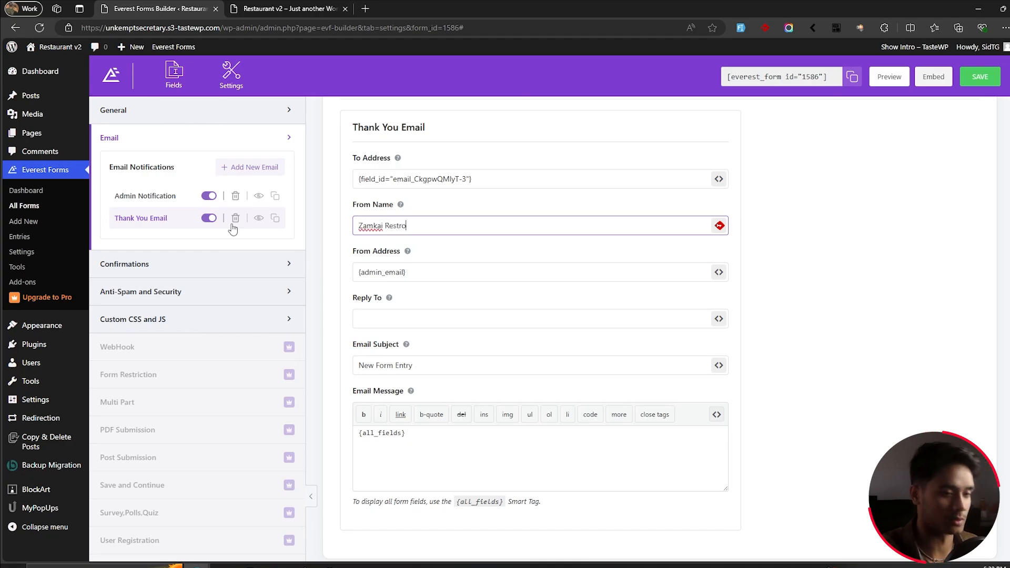
- Replace the {admin_email} tag in the Thank You Email's From Address with the restaurant's contact email address
click(446, 267)
drag(452, 269, 347, 268)
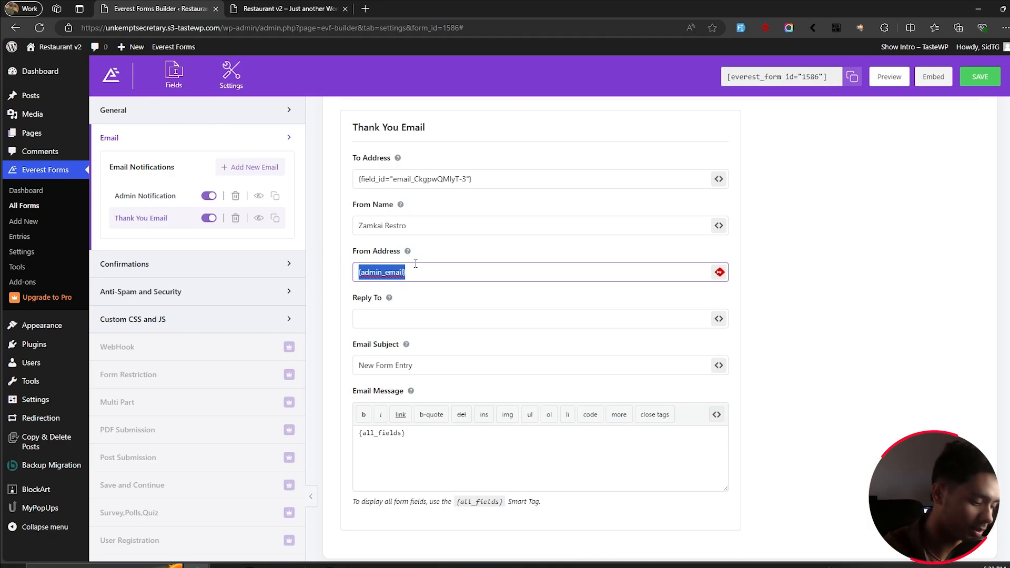
key(BackSpace)
text(hello)
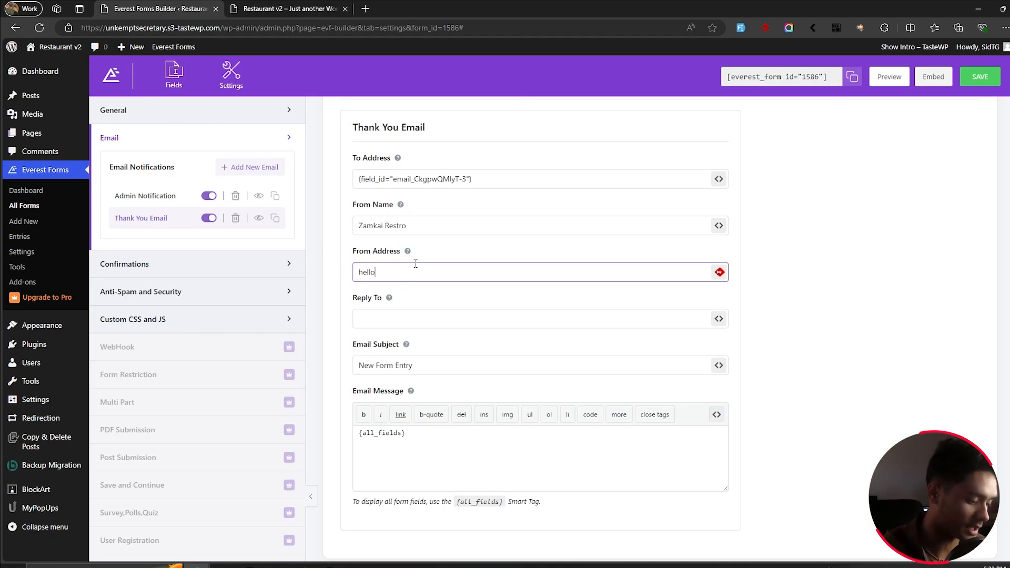
text(@domain.com)
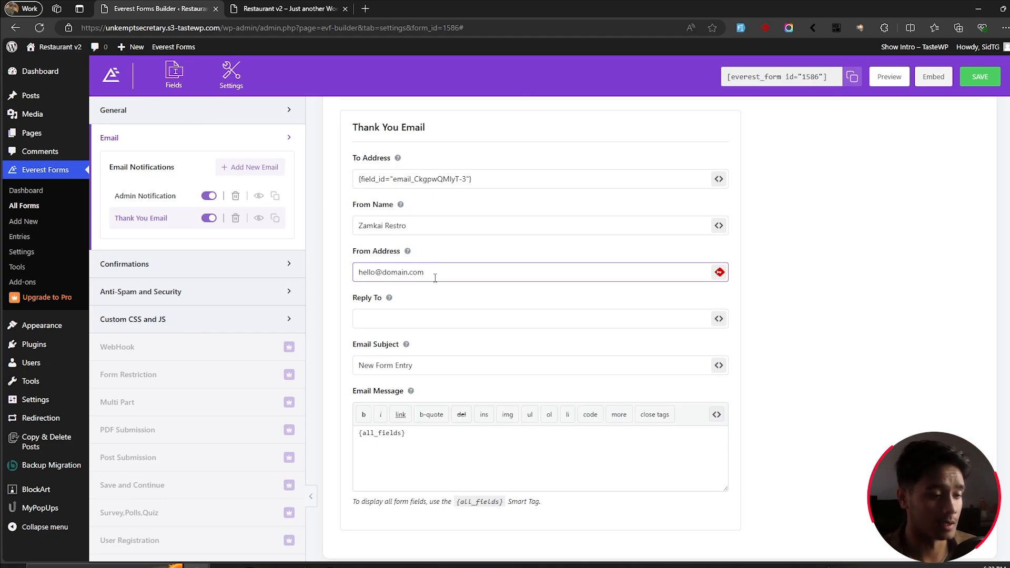
- Try reusing the From Address as the Thank You Email's Reply To address and clear the field again
click(458, 324)
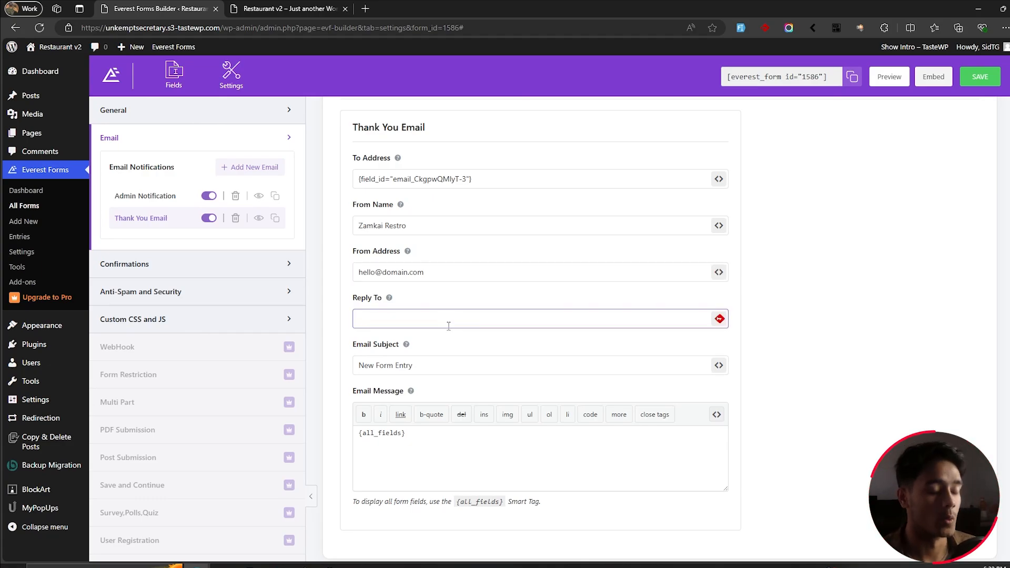
drag(436, 273, 271, 269)
key(ctrl+c)
click(387, 323)
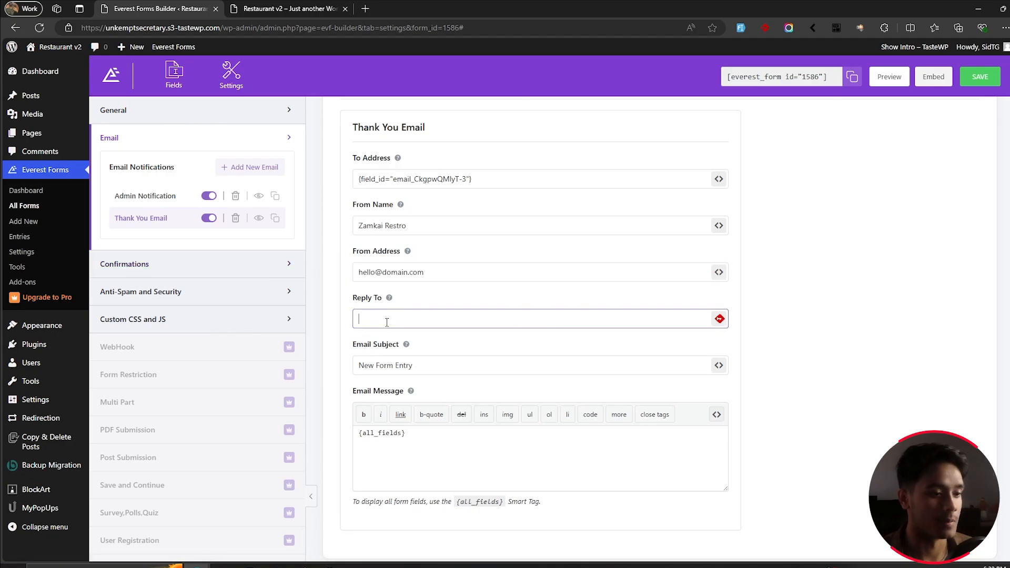
key(ctrl+v)
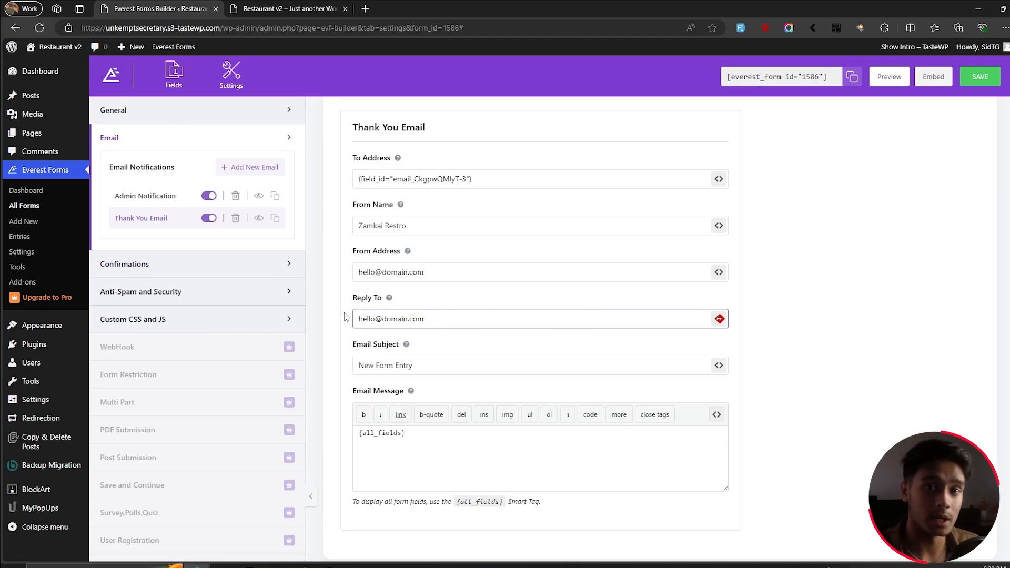
key(ctrl+a)
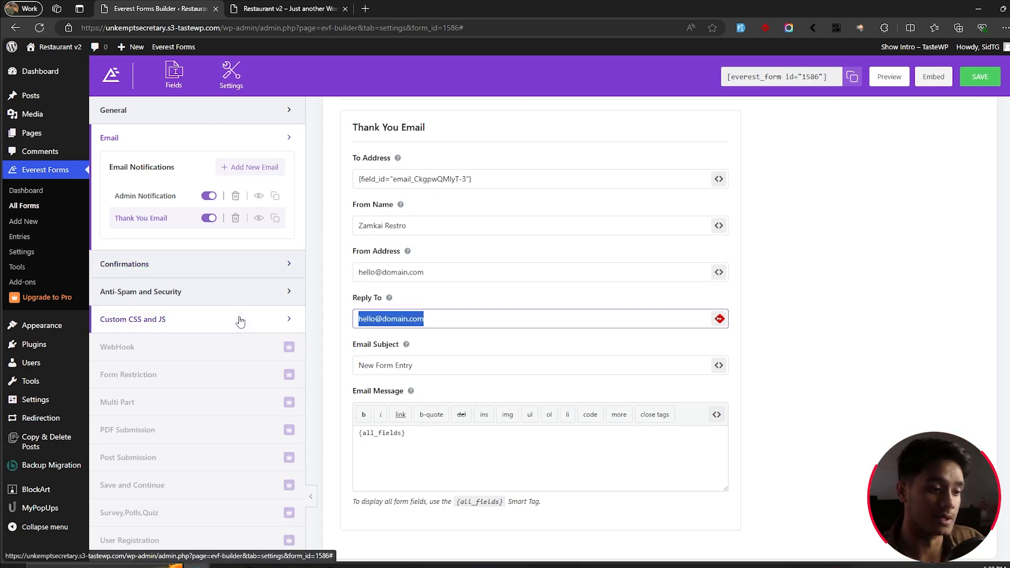
key(BackSpace)
- Set the Thank You Email's subject to "Thankyou For Booking!"
key(Tab)
key(Tab)
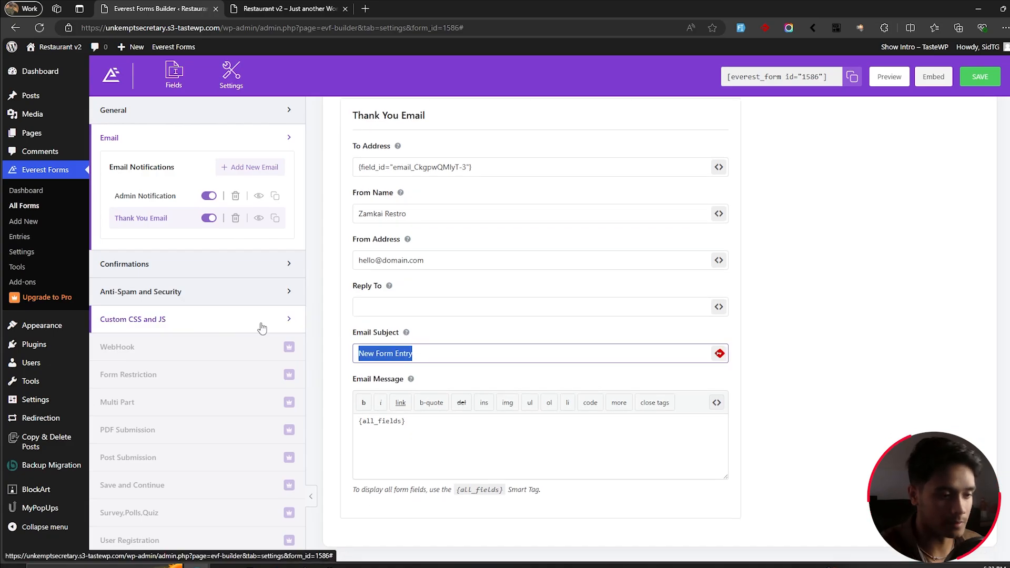
text(Thankyou For Booking!)
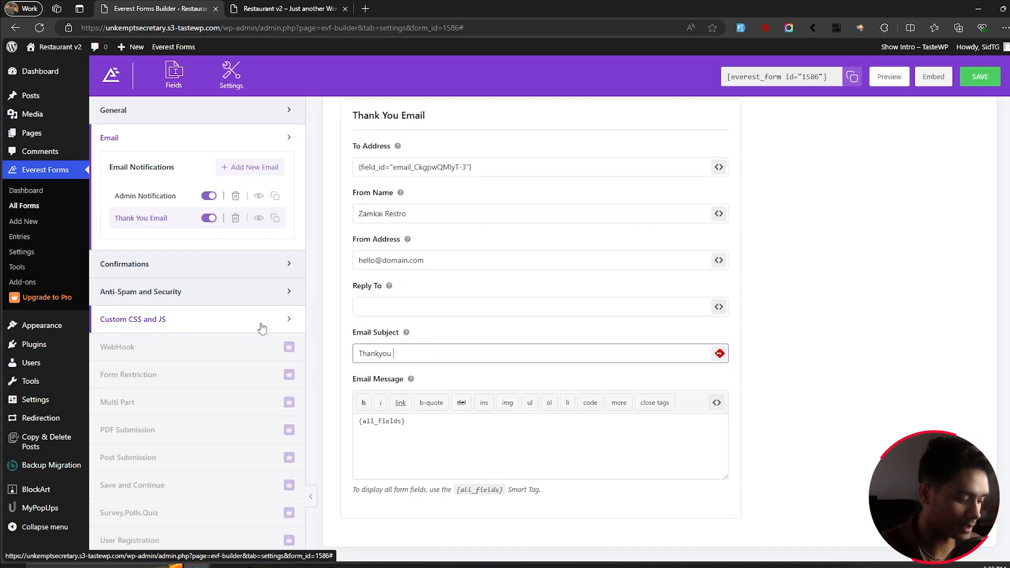
- Insert an empty line above the {all_fields} tag in the email message and view the form's fields in the preview
click(392, 445)
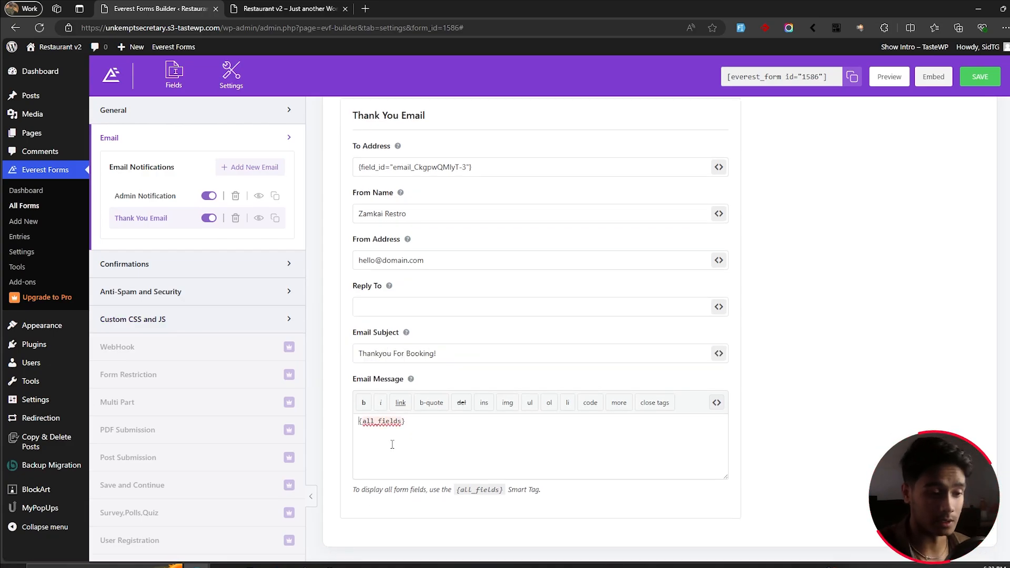
key(Return)
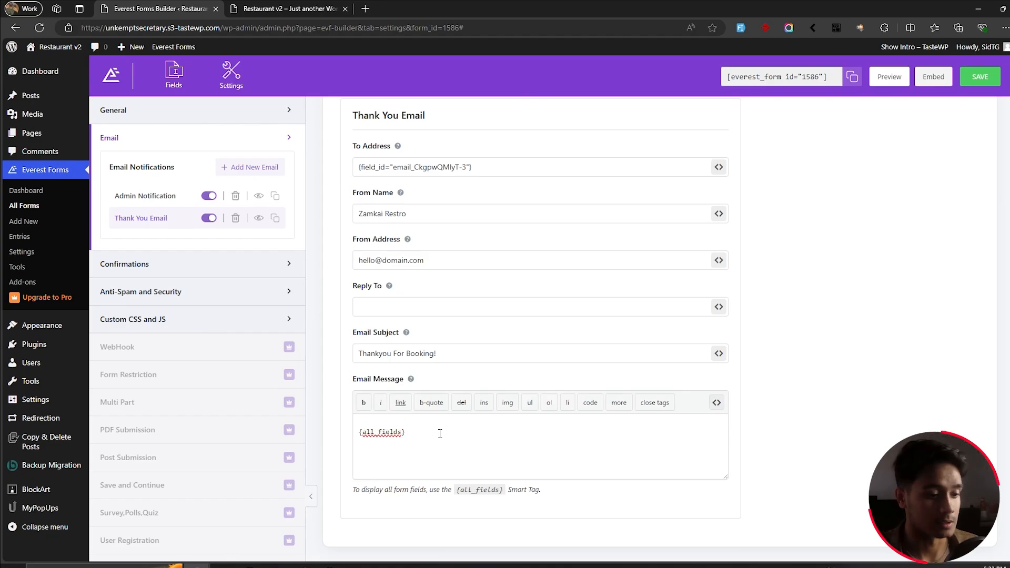
drag(408, 432, 338, 439)
click(415, 445)
drag(414, 445, 358, 439)
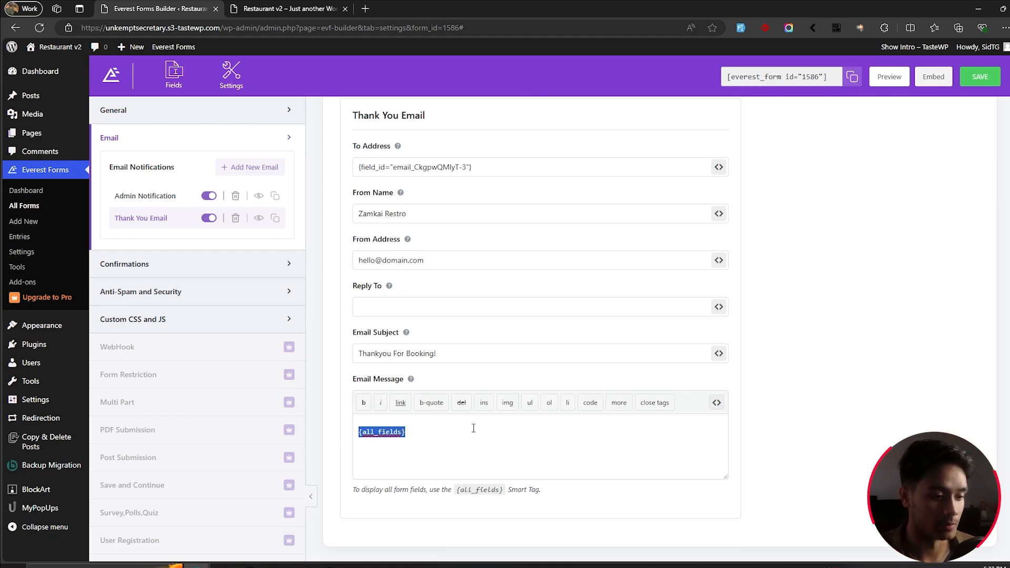
click(286, 9)
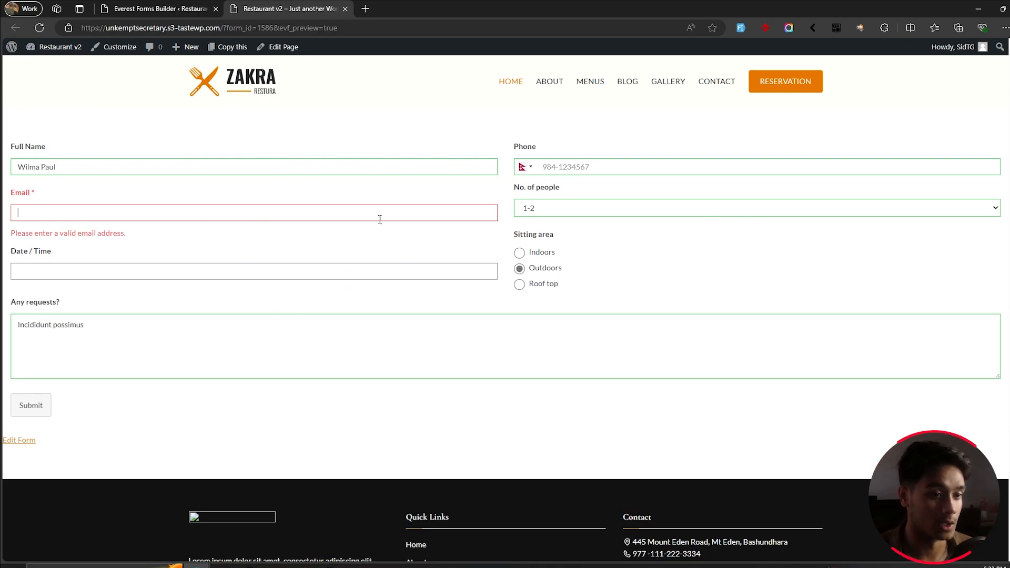
click(152, 9)
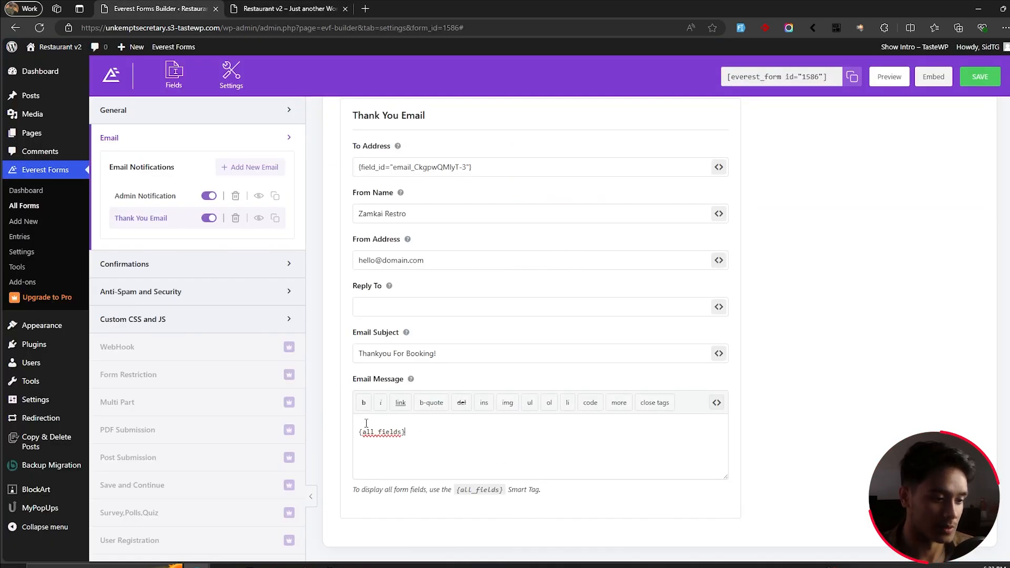
drag(356, 431, 461, 441)
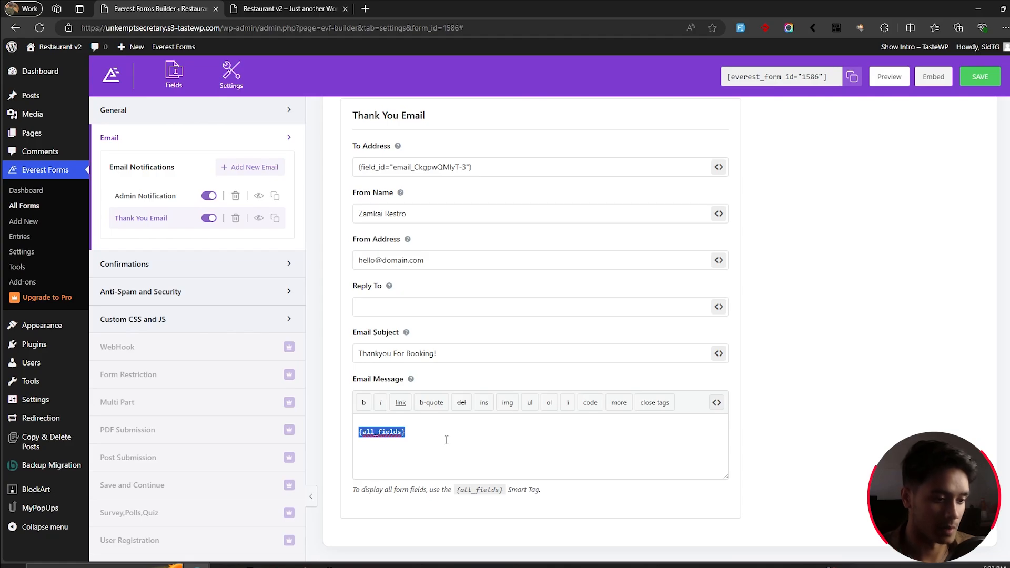
click(421, 437)
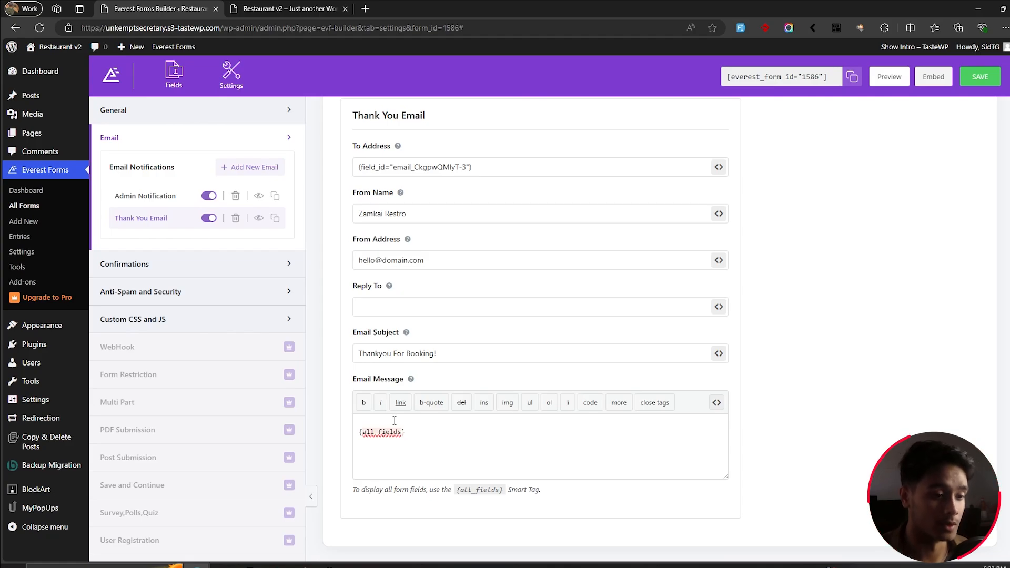
- Start the email message with the greeting "Hey, " followed by the form's Full Name smart tag, above {all_fields}
click(381, 427)
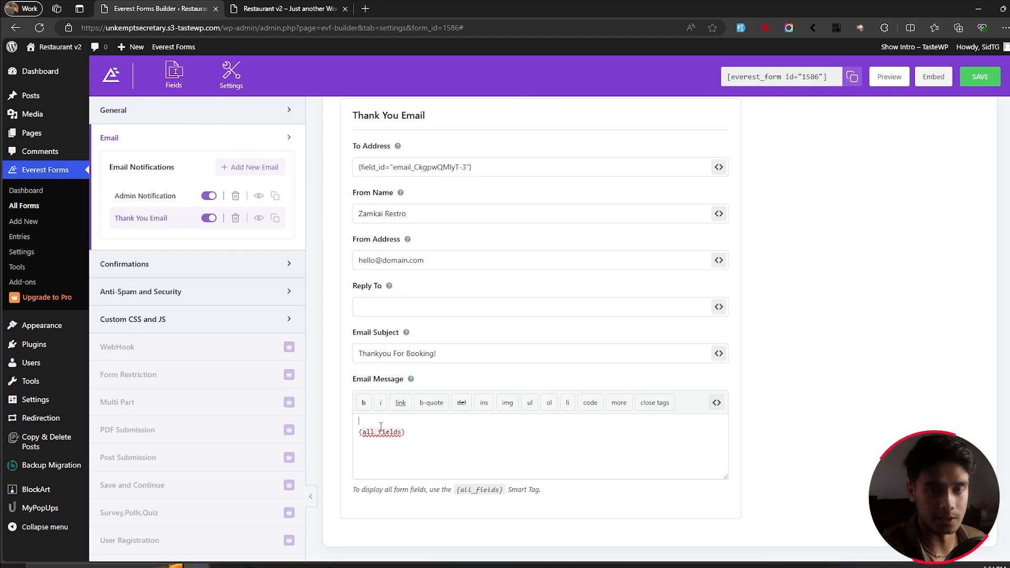
text(he)
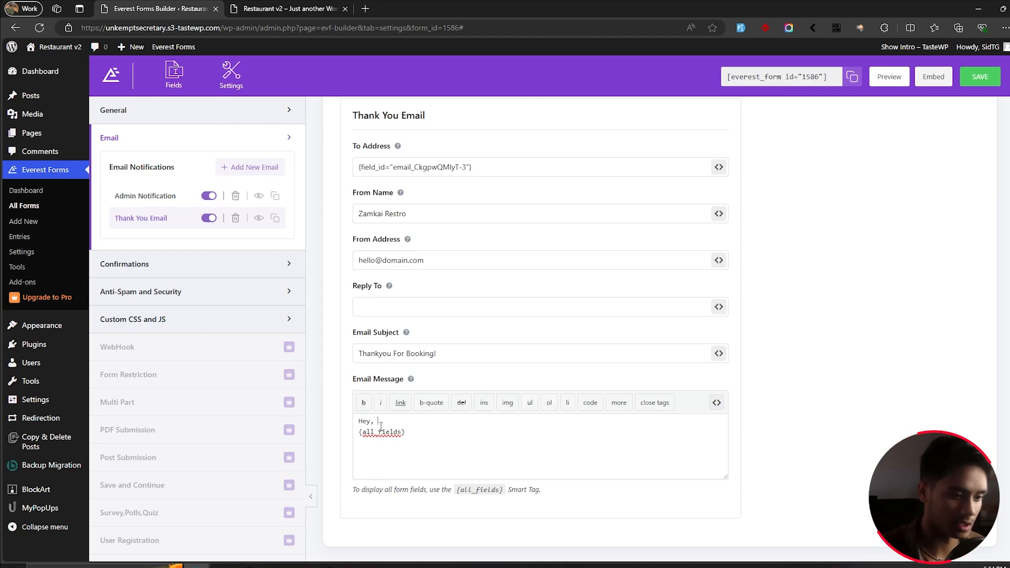
click(716, 403)
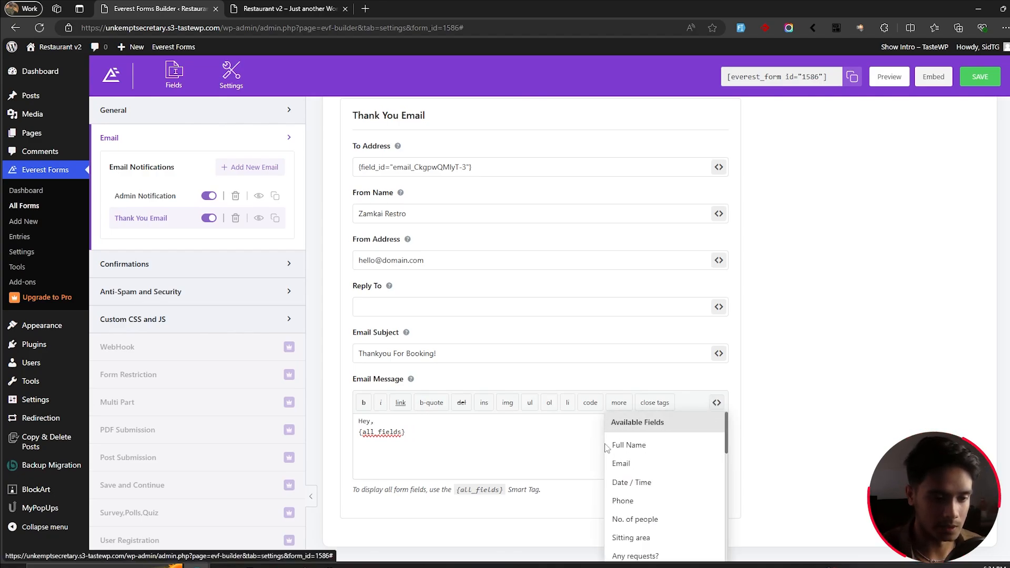
click(642, 446)
drag(538, 432, 405, 432)
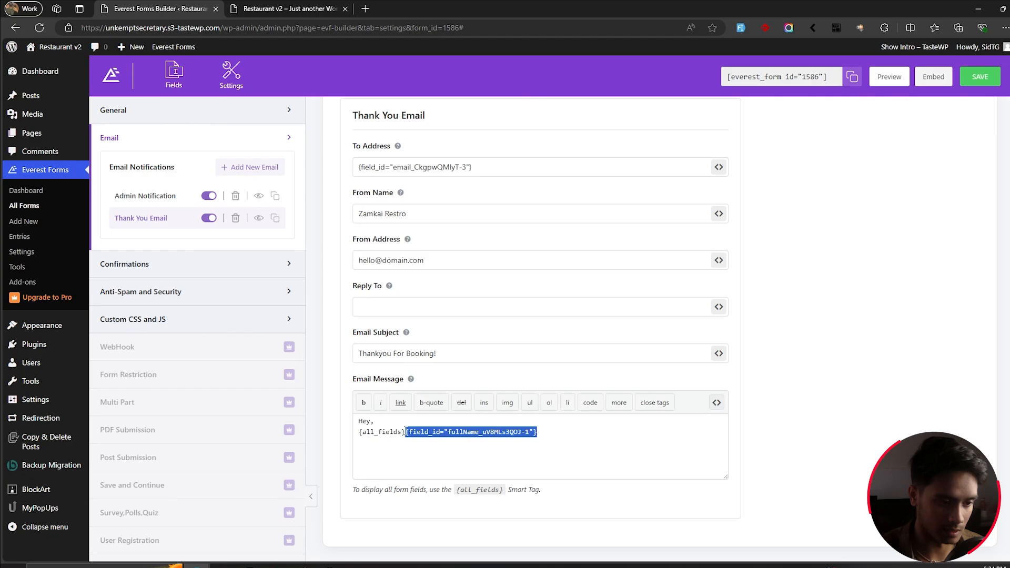
key(ctrl+x)
click(387, 421)
key(ctrl+v)
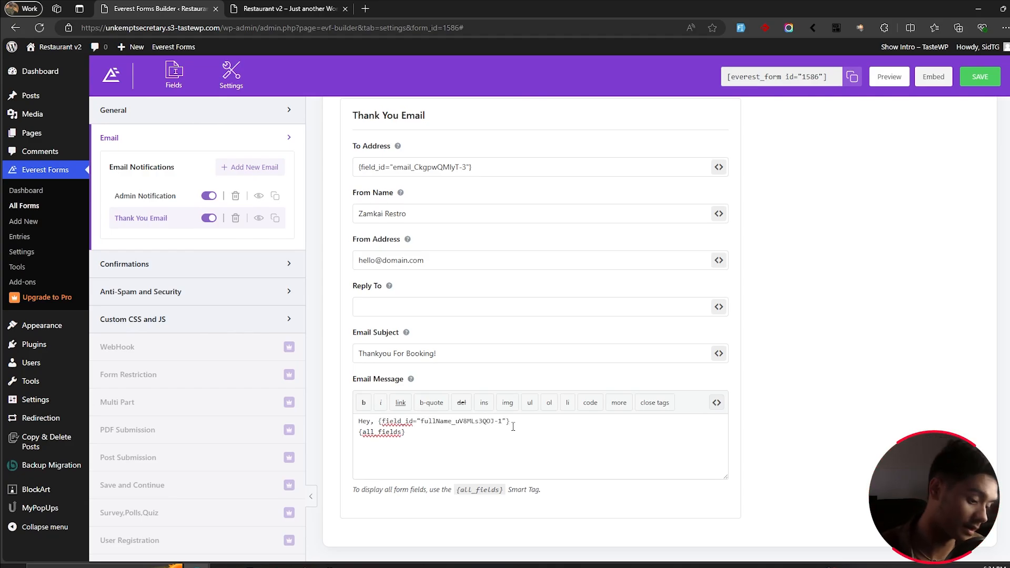
- Examine the Full Name field in the form preview and return to the Thank You Email's message
click(295, 8)
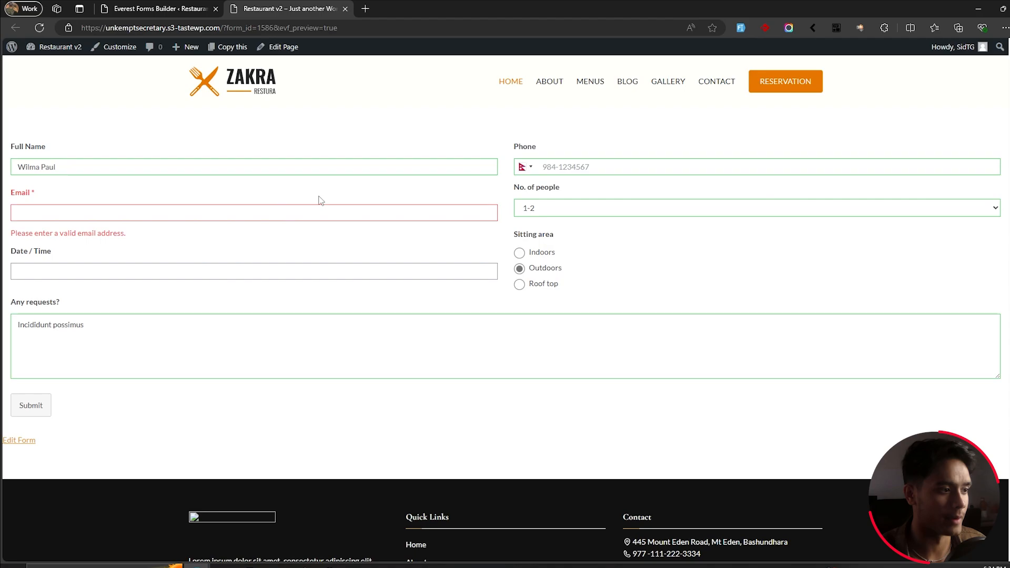
click(158, 9)
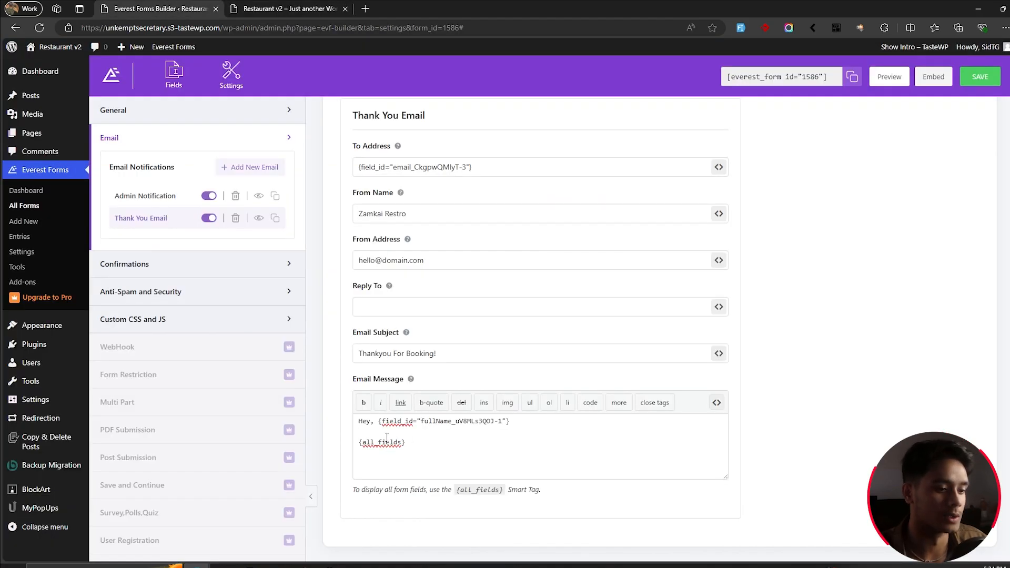
key(ctrl+Tab)
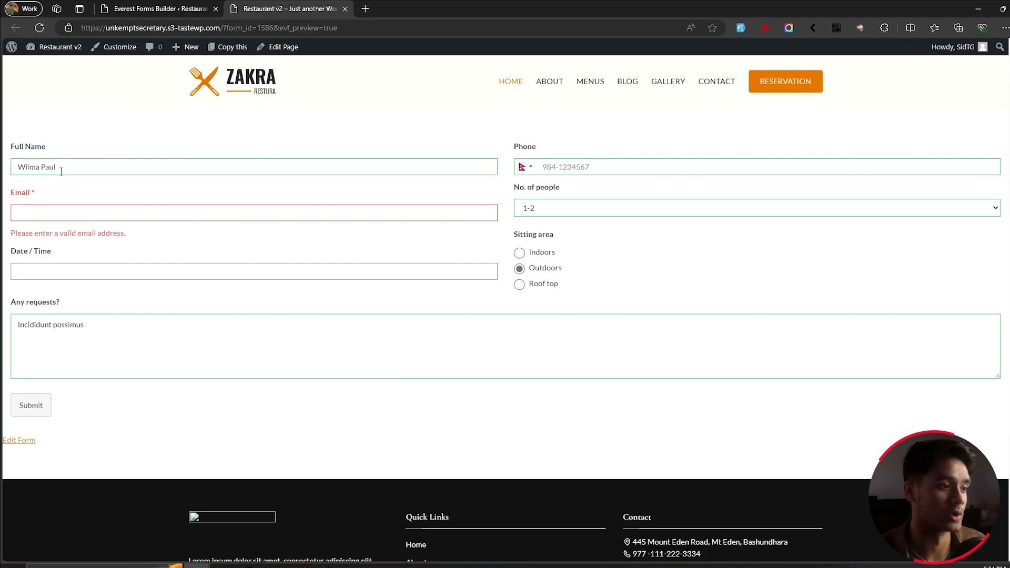
key(ctrl+Tab)
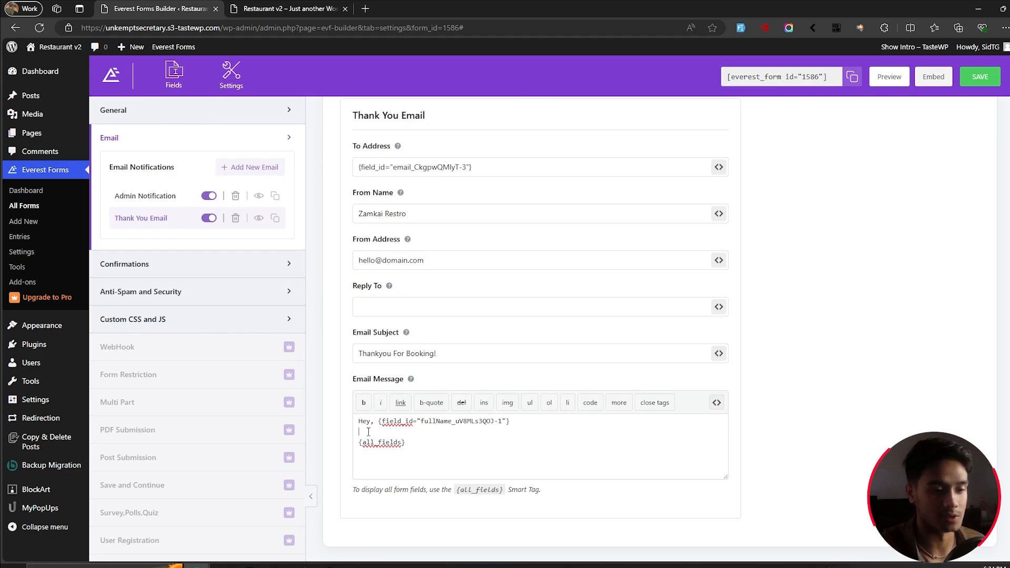
- Write "We wanted to thankyou for booking a table with us. Looking forward for your arrival." plus change-contact instructions and the sign-off "-Zamkai Restro team"
key(Return)
text(We want)
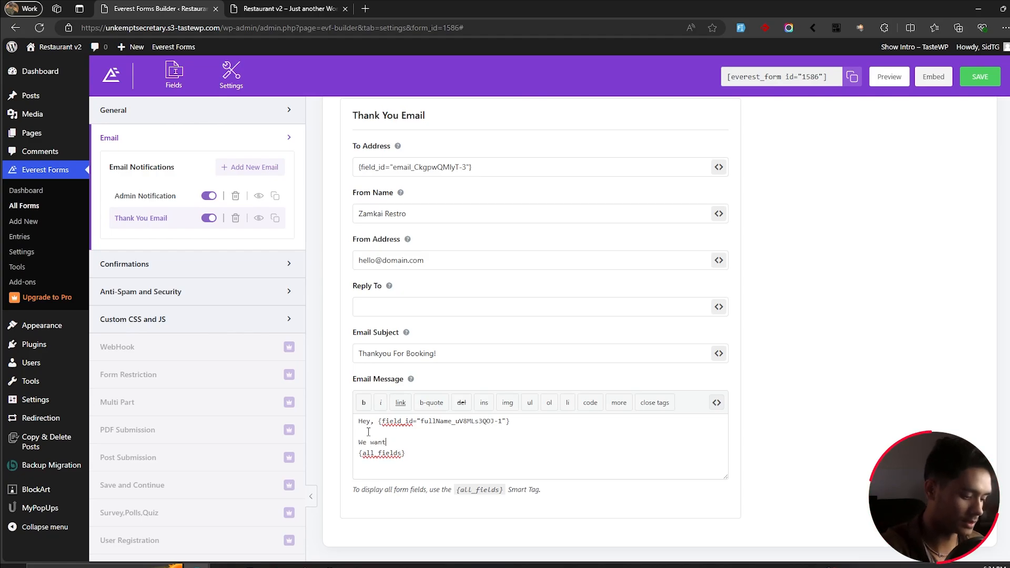
text(ed to thankyou for booking )
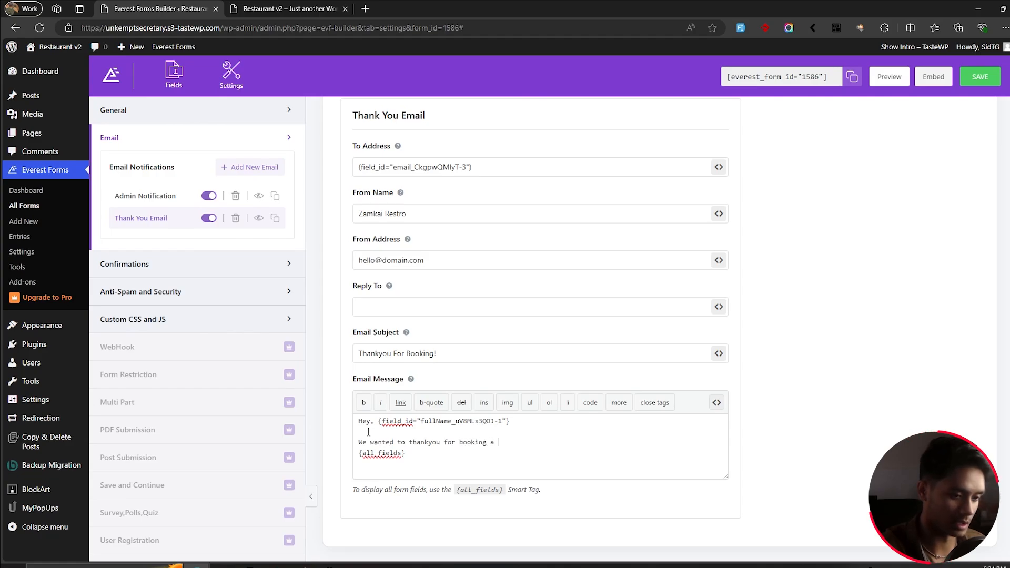
text(a table with us)
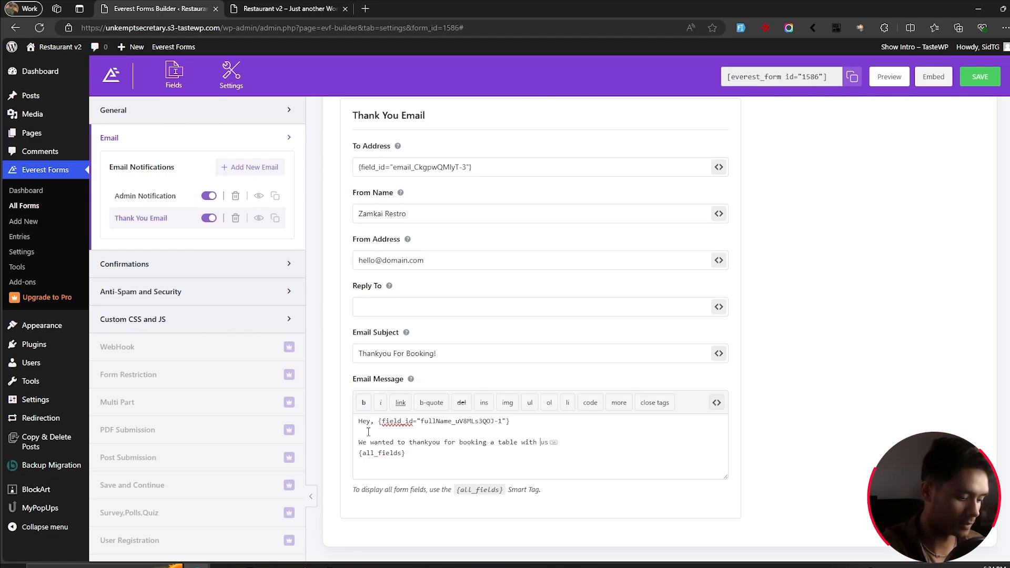
text(. Looking forward for your)
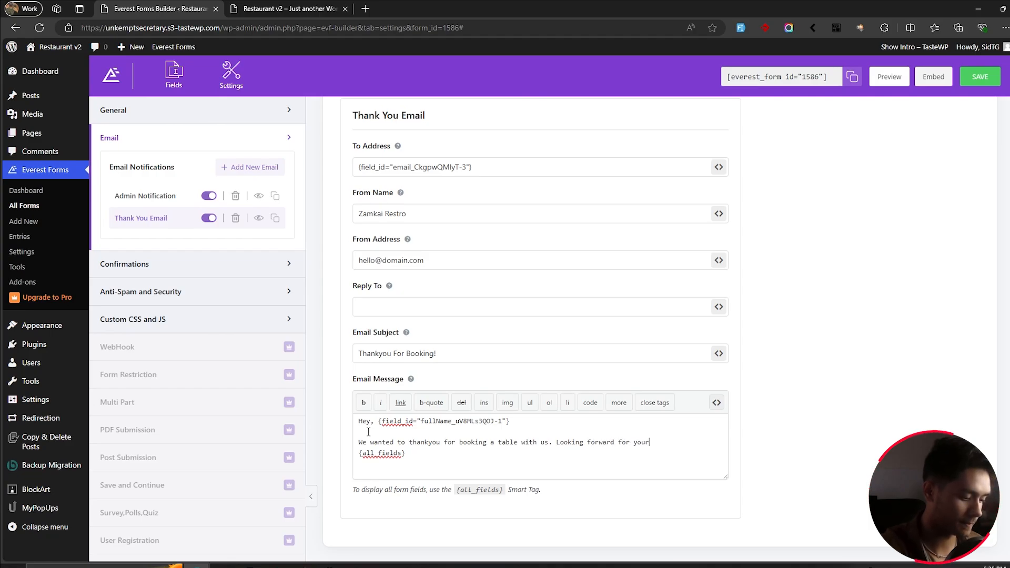
text( arrival.)
key(ctrl+v)
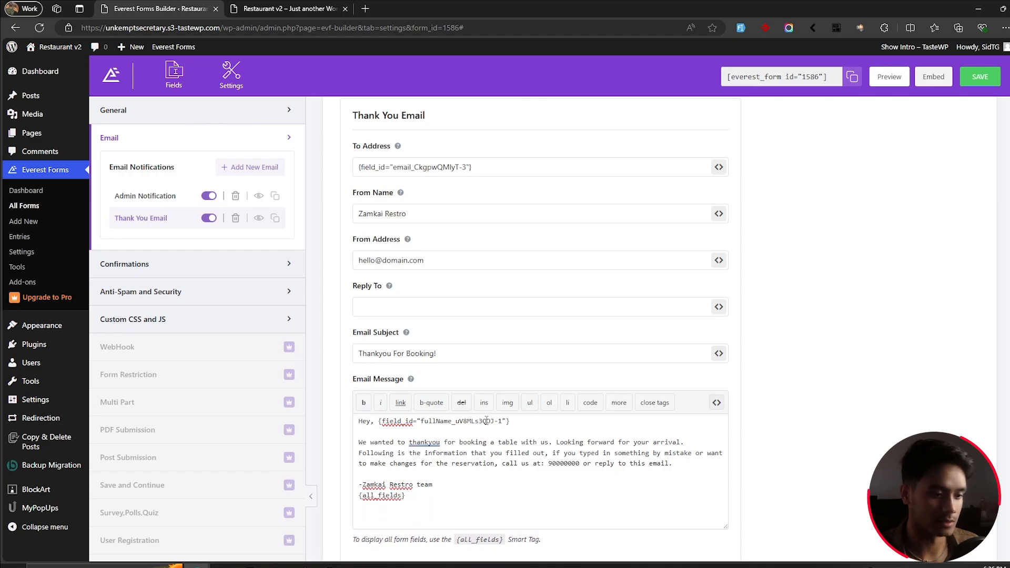
- Correct the email message wording to "thank you for booking a table with us" and "Looking forward to your arrival."
click(426, 444)
click(440, 469)
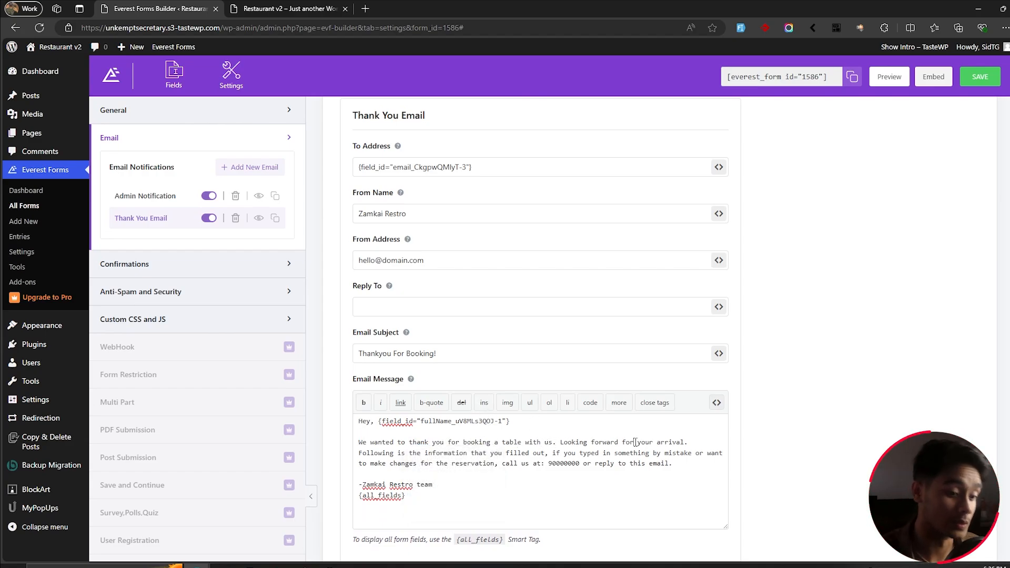
key(BackSpace)
key(BackSpace)
key(BackSpace)
text(to)
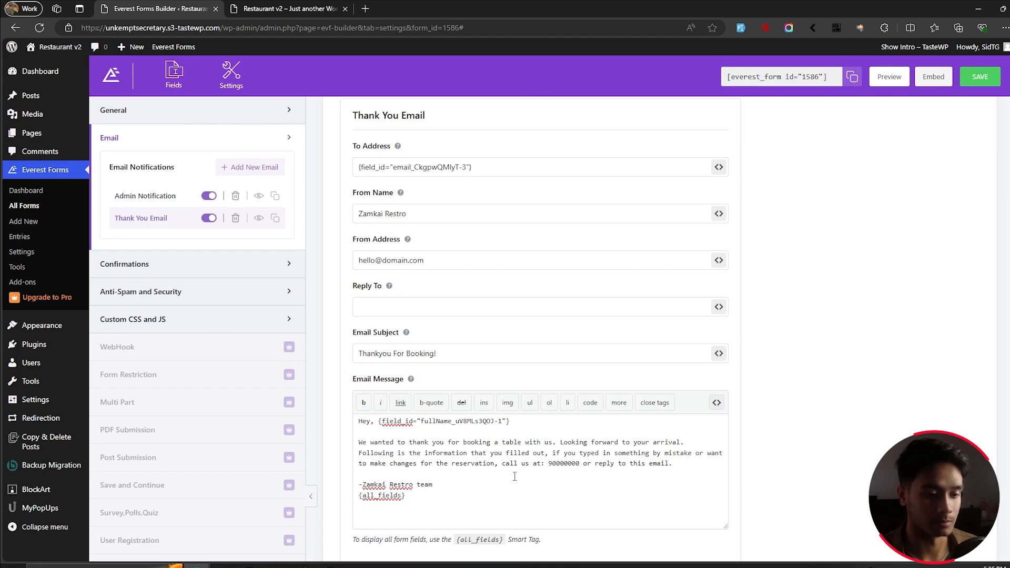
- Enter the restaurant's support e-mail as the Thank You Email's Reply To address and save the form
click(698, 471)
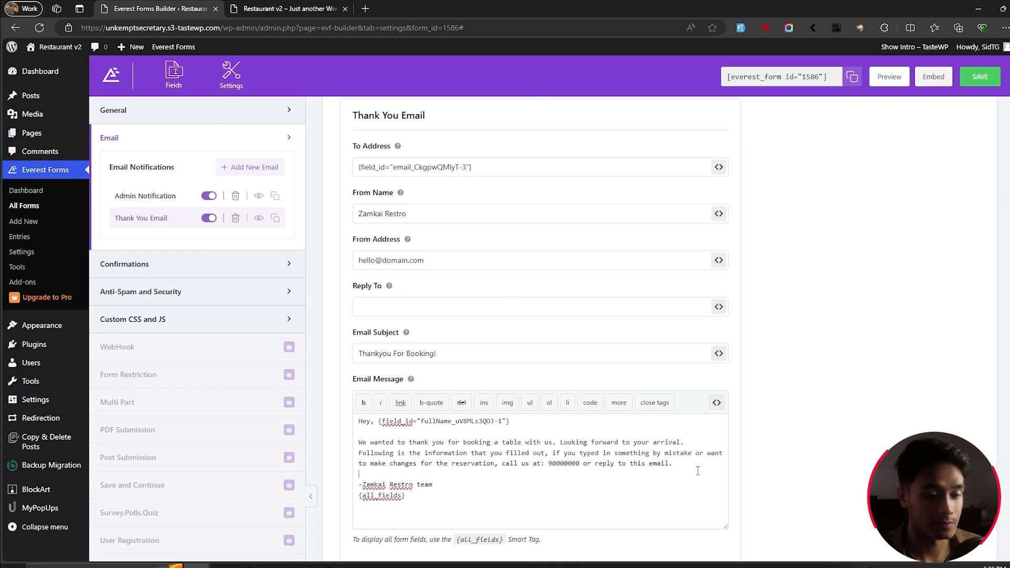
click(377, 307)
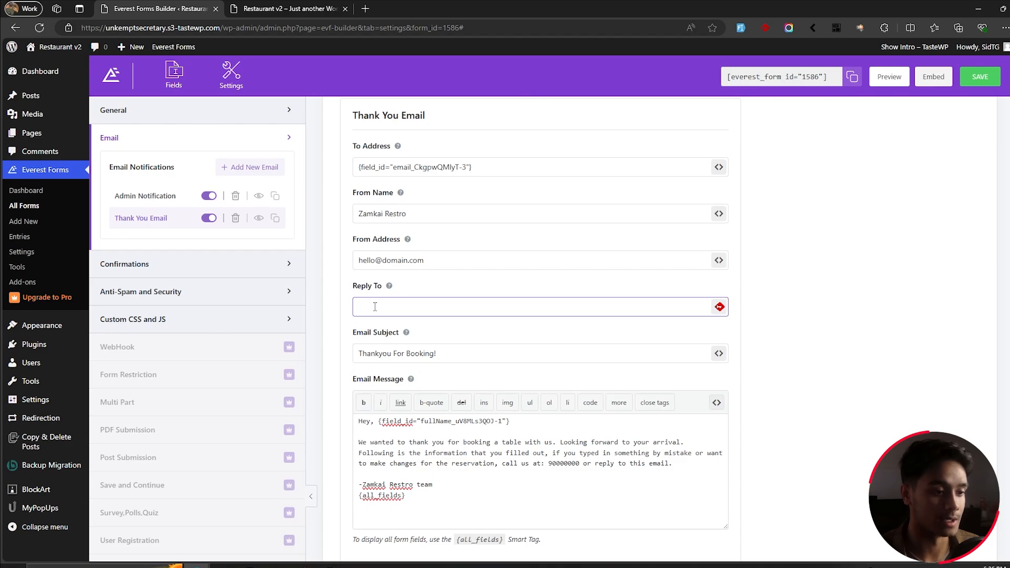
key(ctrl+v)
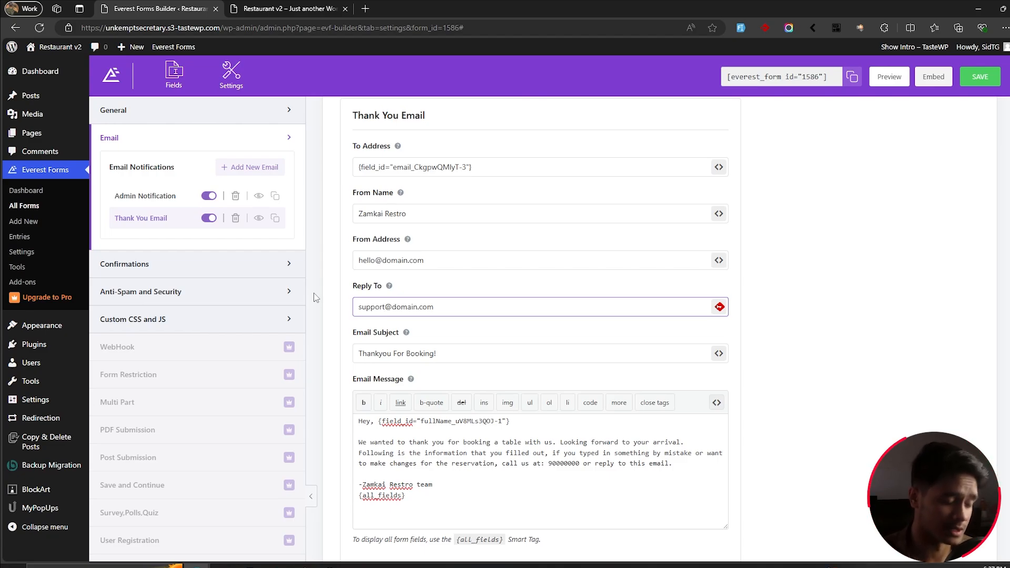
scroll(840, 349, up, 1)
click(982, 82)
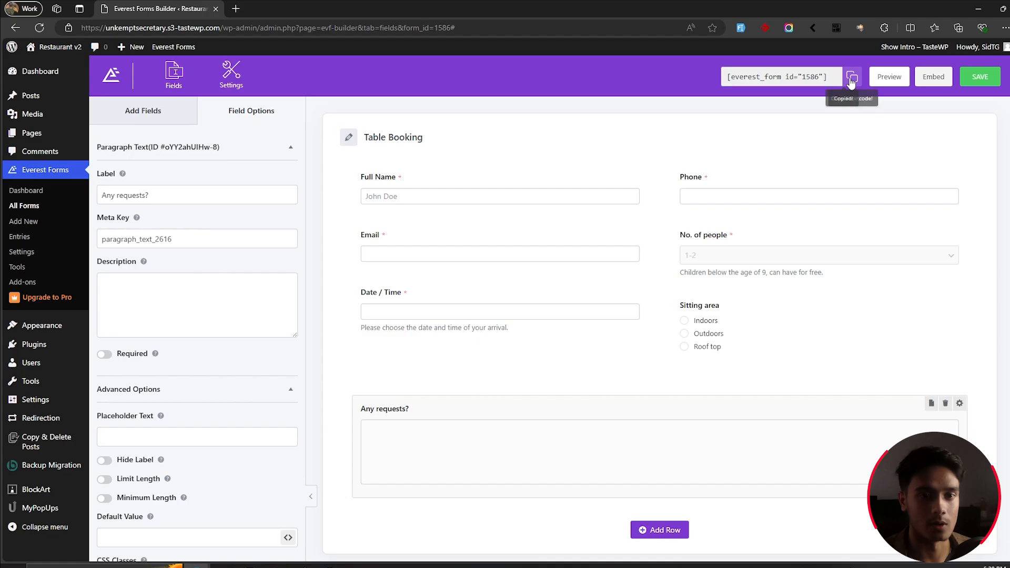
- Open the site's page list in a new browser tab and open the Reservation page for editing
middle_click(33, 139)
key(ctrl+Tab)
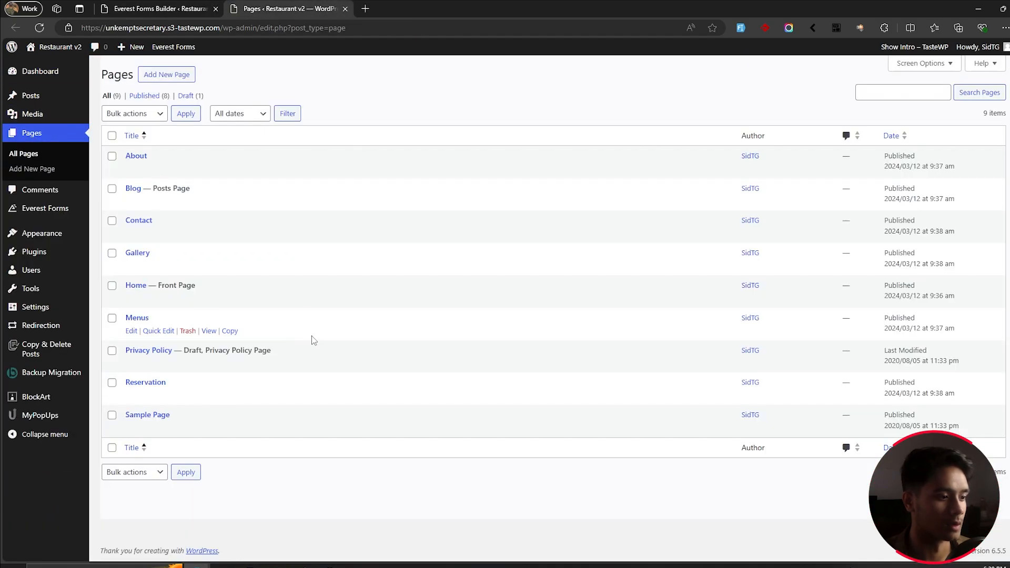
click(131, 397)
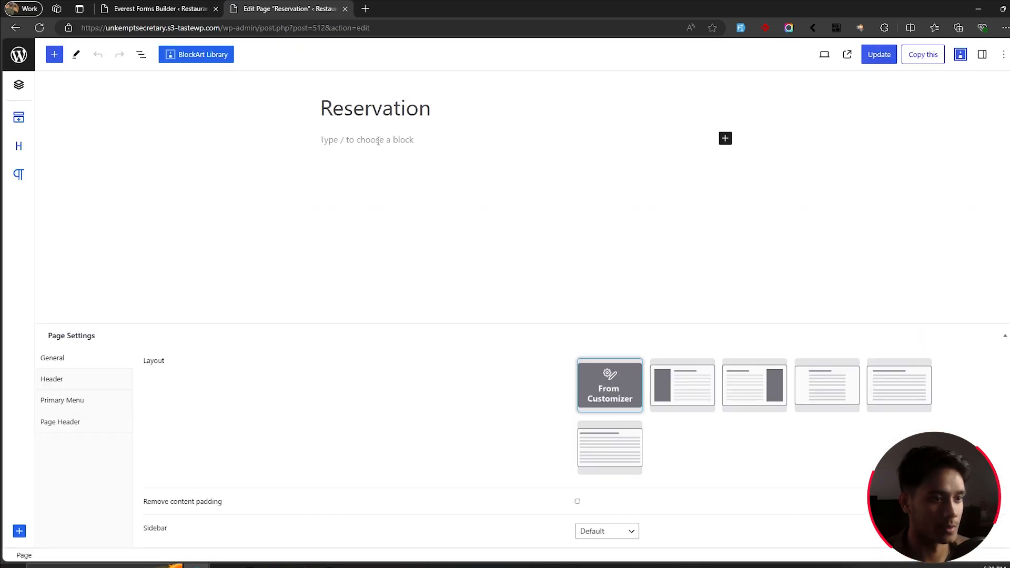
click(378, 141)
- View the live Reservation page in a separate tab and return to its editor
click(848, 54)
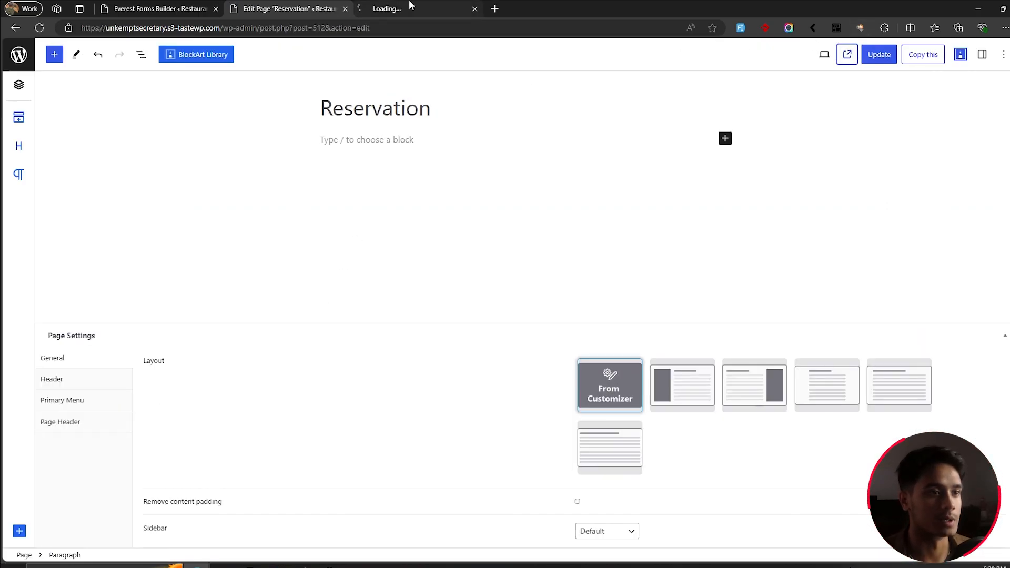
scroll(488, 417, down, 4)
scroll(449, 251, up, 4)
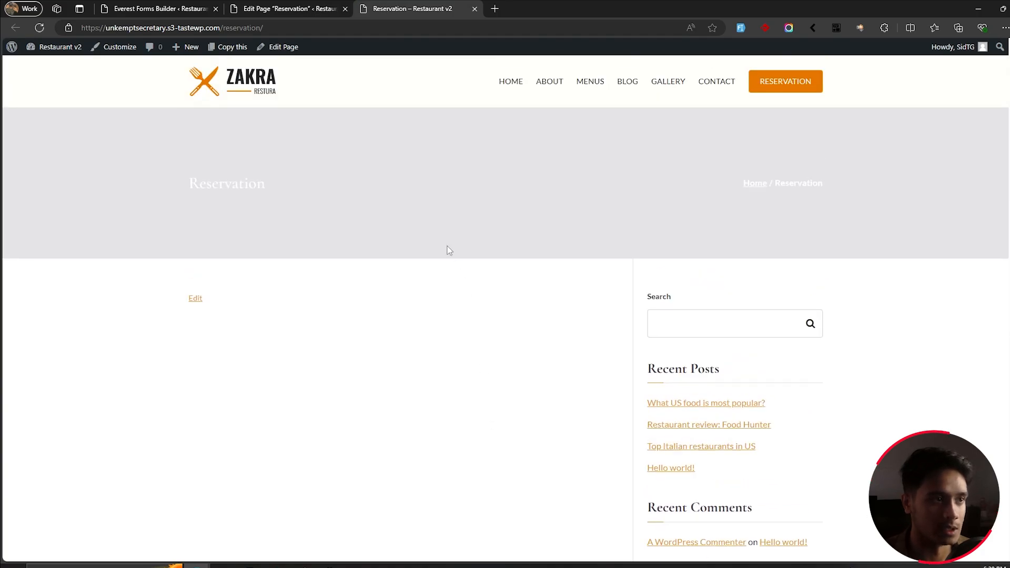
key(ctrl+shift+Tab)
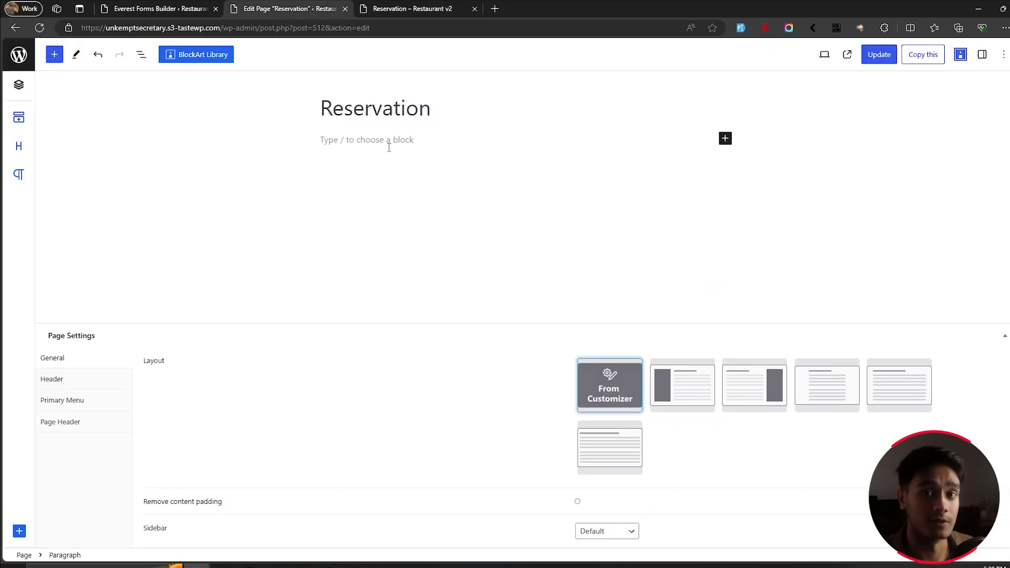
- Insert a Shortcode block containing [everest_form id="1586"] on the Reservation page and update the page
click(141, 54)
click(523, 138)
text(/short)
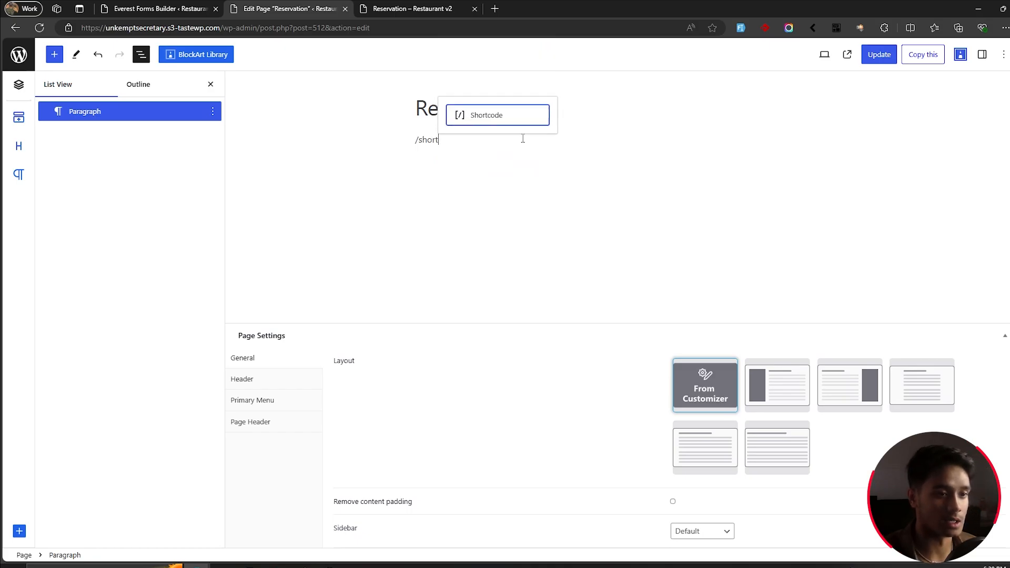
click(500, 119)
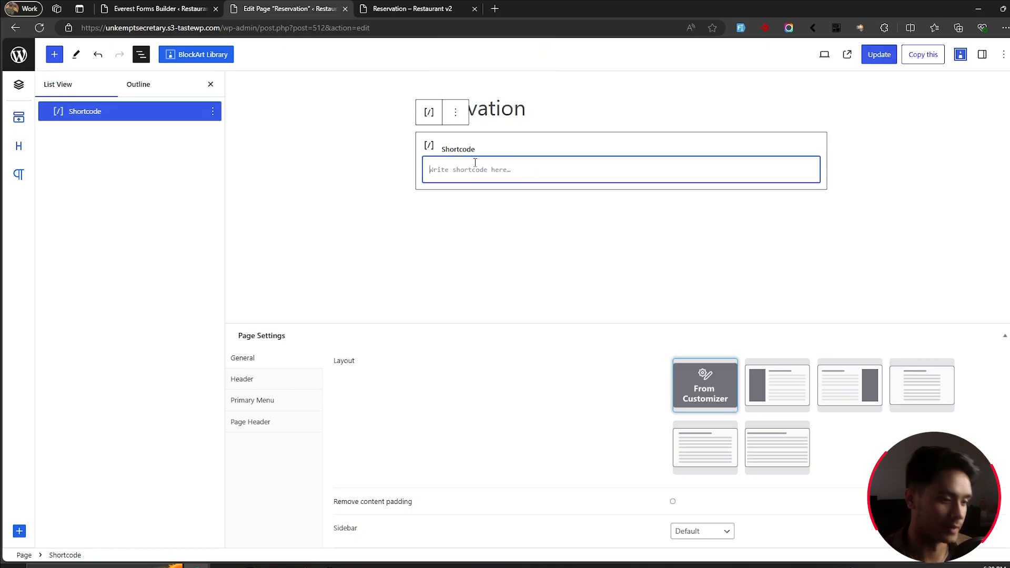
text([everest_form id="1586"])
click(878, 54)
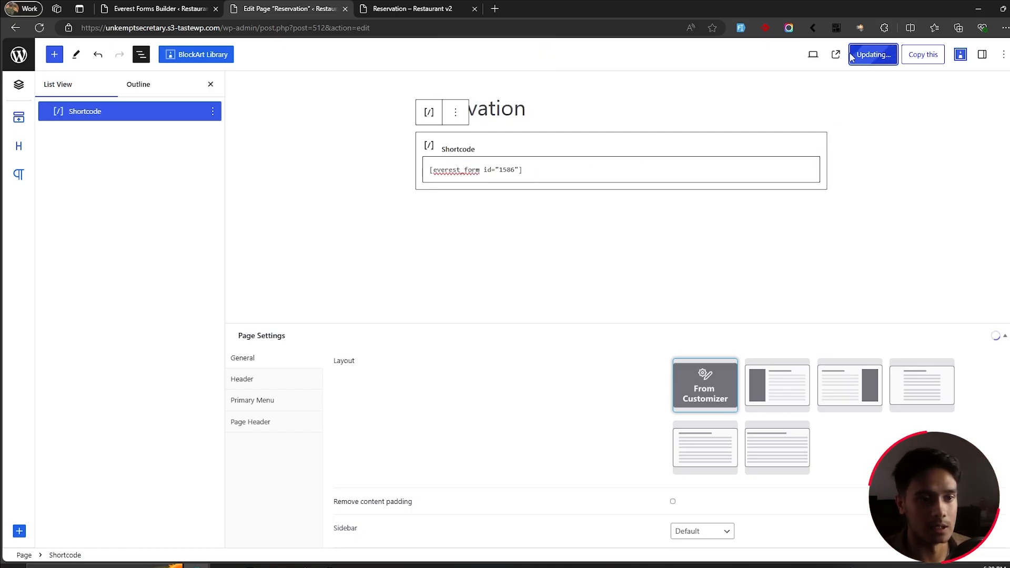
- View the embedded booking form on the live Reservation page and return to the page editor
click(368, 9)
scroll(417, 476, down, 3)
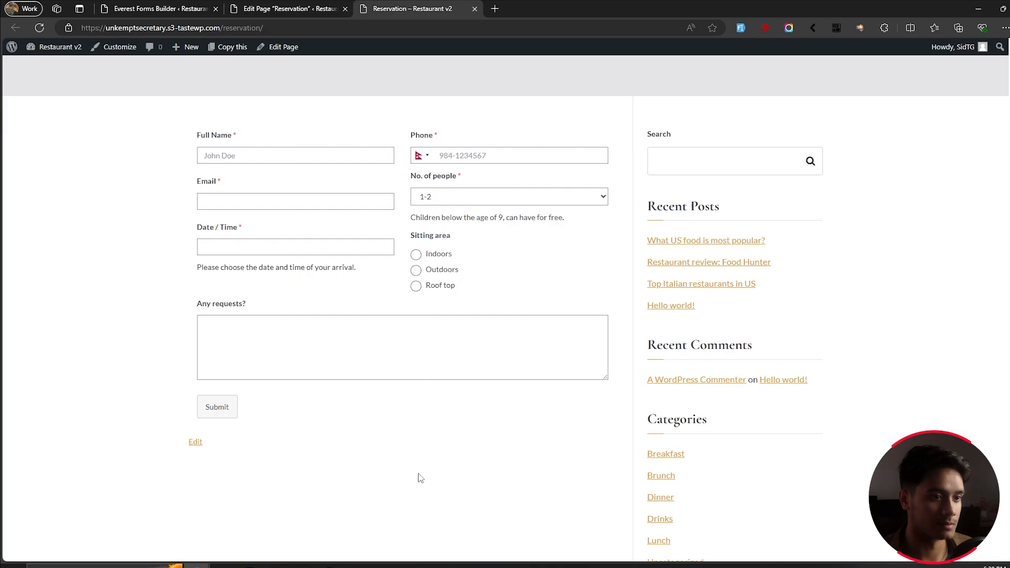
key(ctrl+shift+Tab)
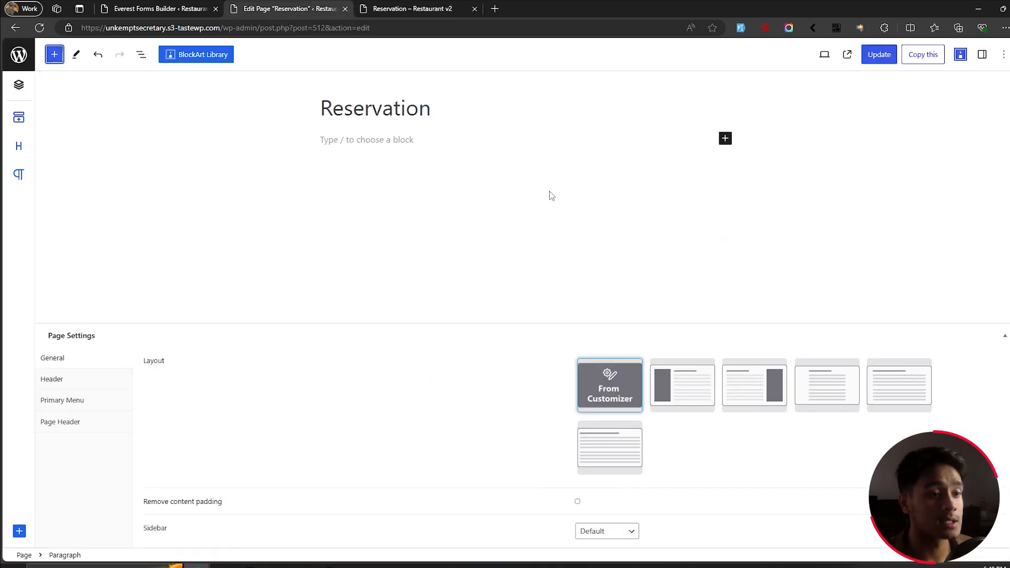
- Insert an Everest Form block on the Reservation page with the Table Booking form selected, and update the page
click(55, 55)
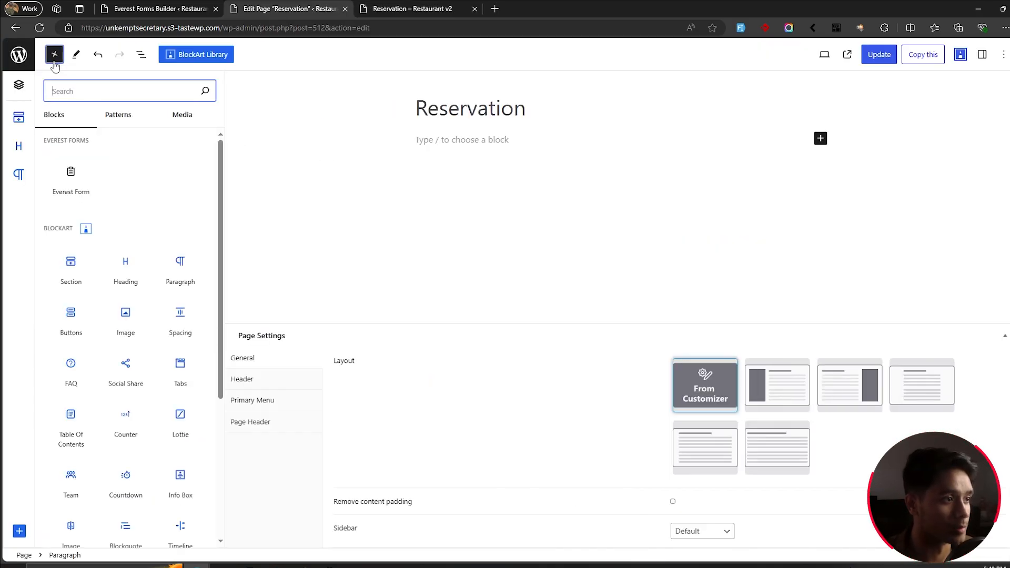
click(70, 174)
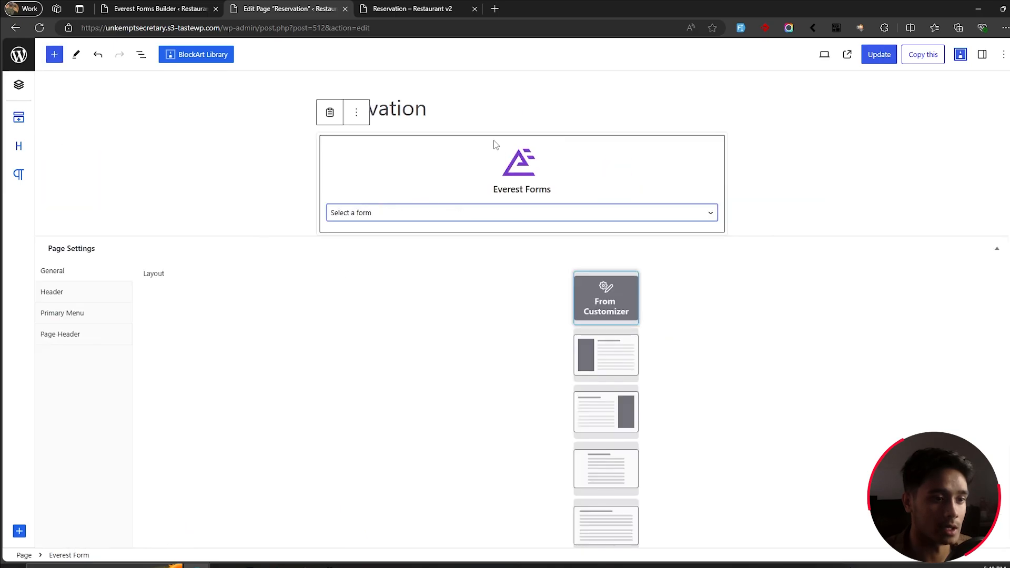
click(402, 212)
click(378, 240)
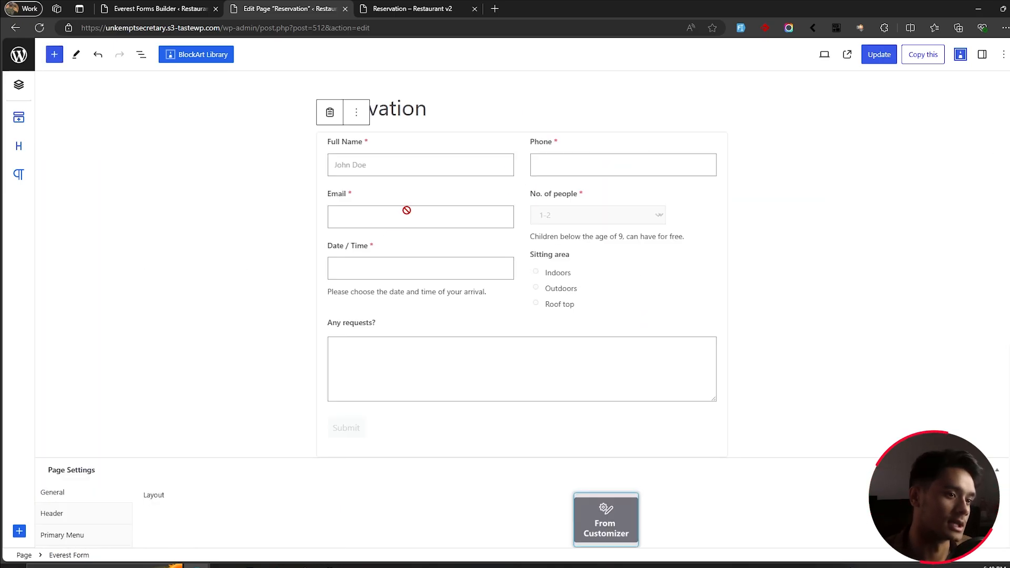
click(865, 57)
- Compare the booking form on the live Reservation page with the block in the editor
click(412, 7)
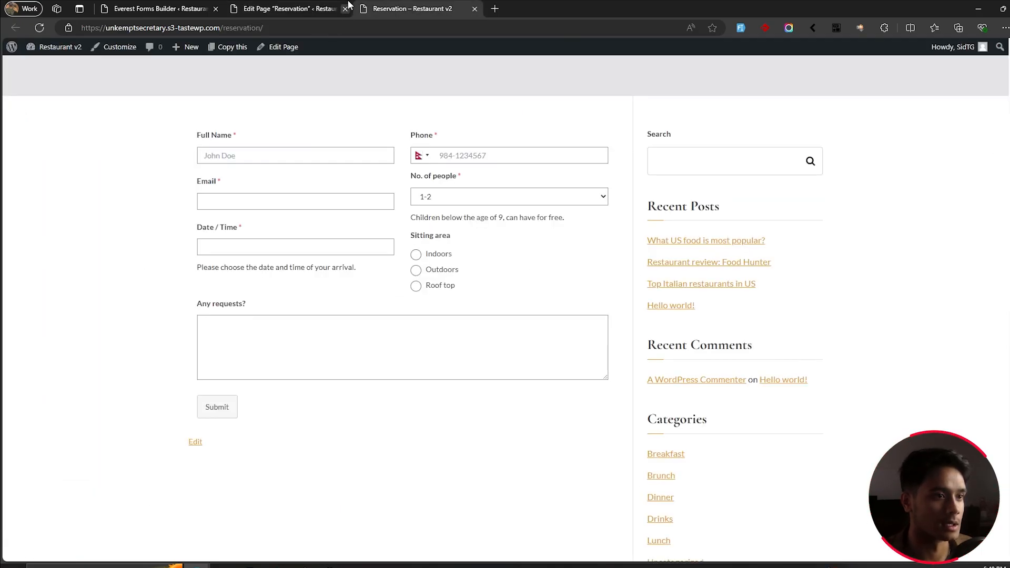
click(287, 8)
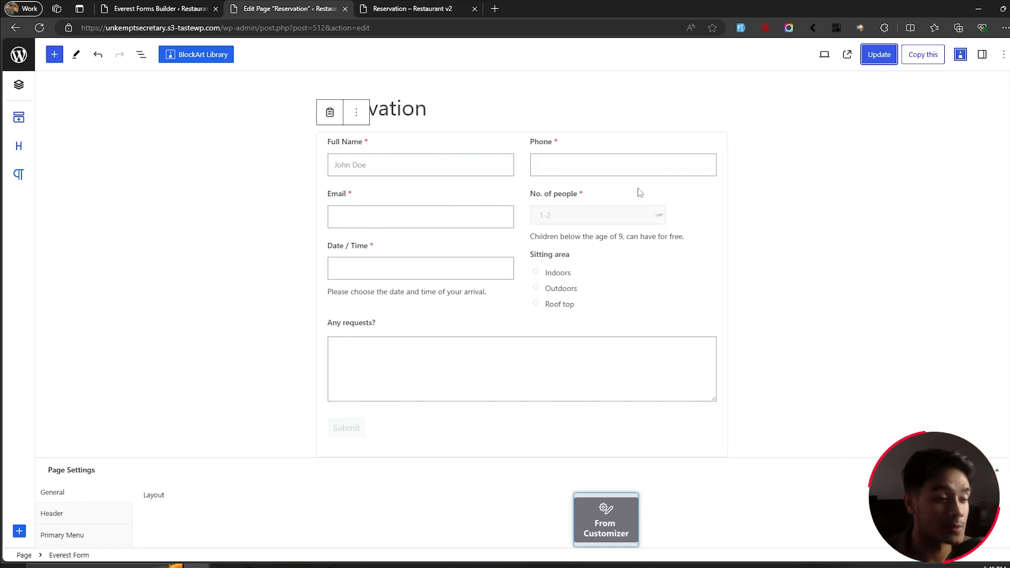
click(395, 10)
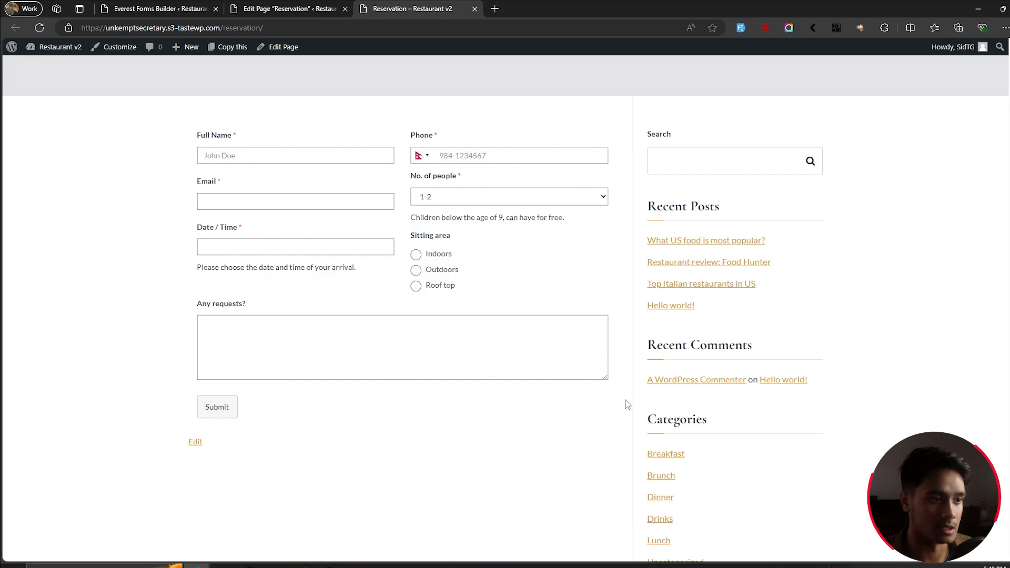
scroll(627, 403, up, 3)
scroll(627, 402, down, 3)
click(290, 9)
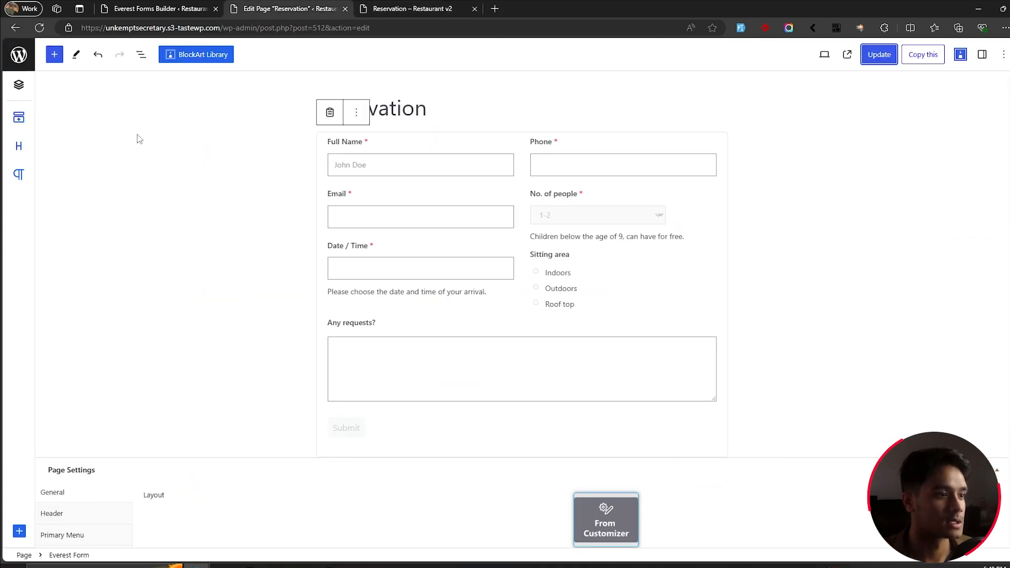
- Add a BlockArt Heading reading "Book Your Table:" above the booking form and update the page
click(54, 54)
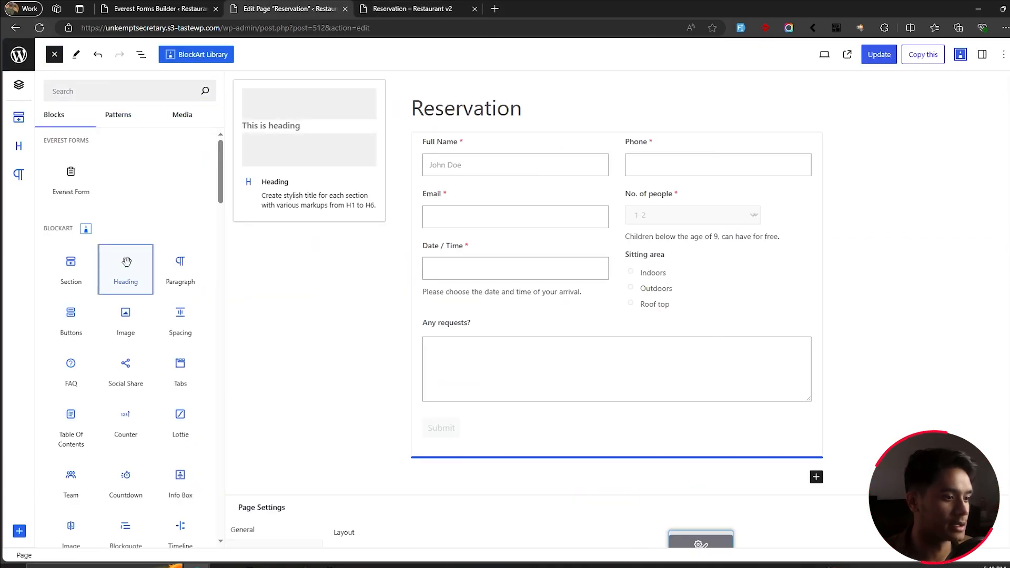
drag(127, 262, 516, 119)
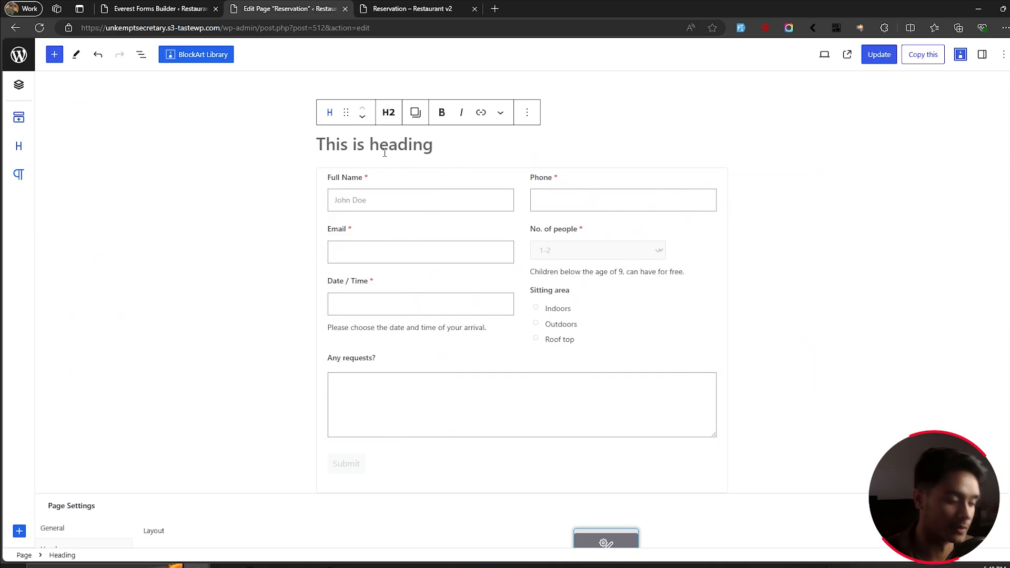
text(Ta)
key(BackSpace)
key(BackSpace)
text(Book Your)
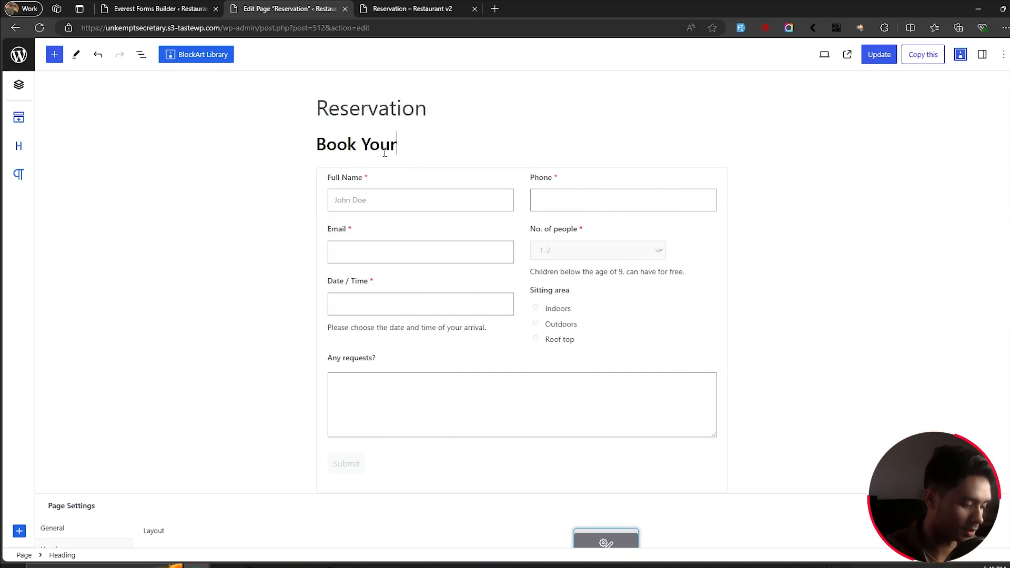
text( Table:)
key(ctrl+s)
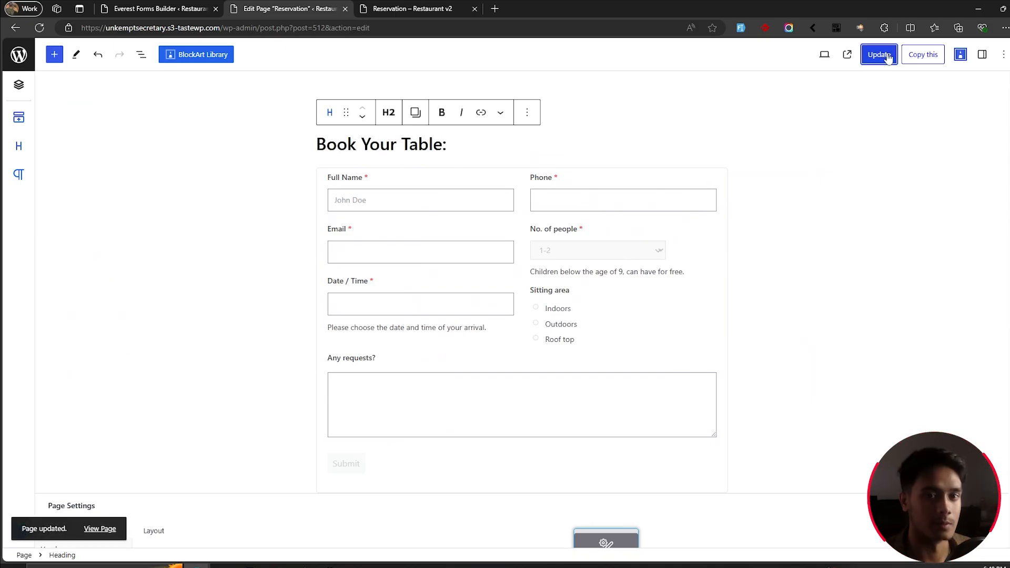
- Reload the live Reservation page to check the heading's spacing above the form, and return to the editor
click(422, 9)
key(F5)
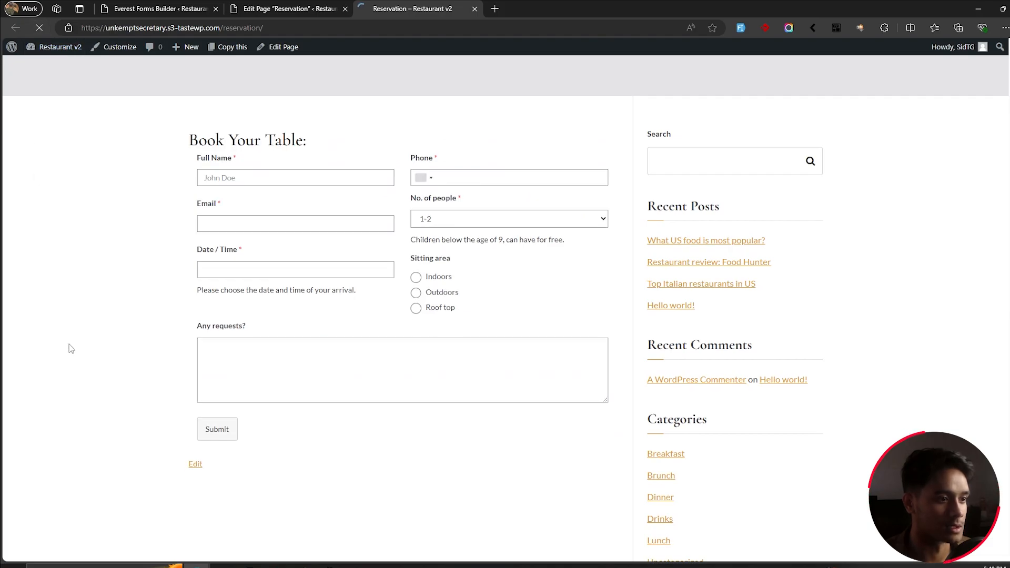
click(287, 9)
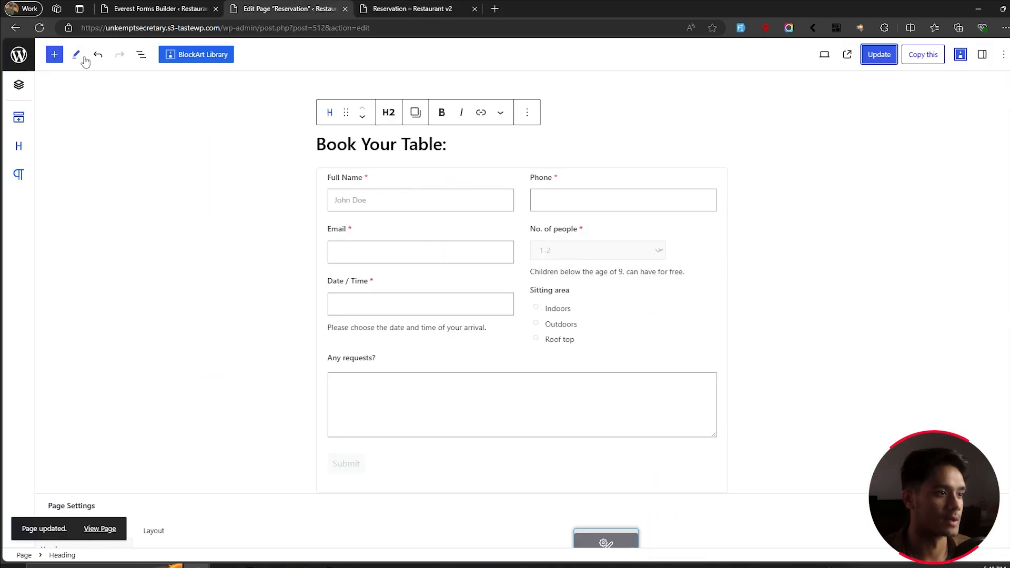
- Unlink the heading's block padding, set only its bottom padding to 20 px, and update the page
click(983, 54)
click(971, 177)
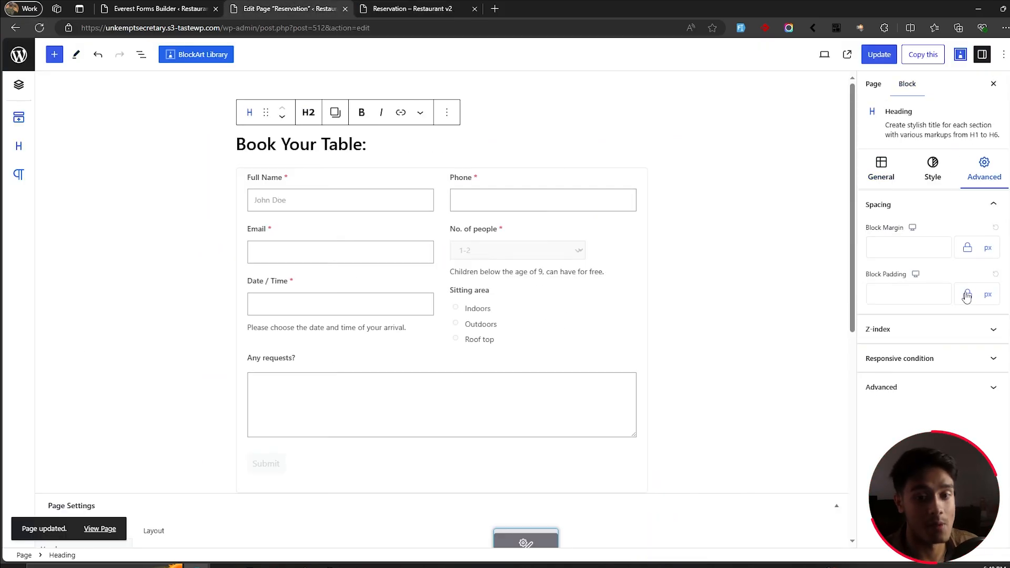
click(967, 295)
click(924, 295)
text(4)
scroll(927, 298, up, 9)
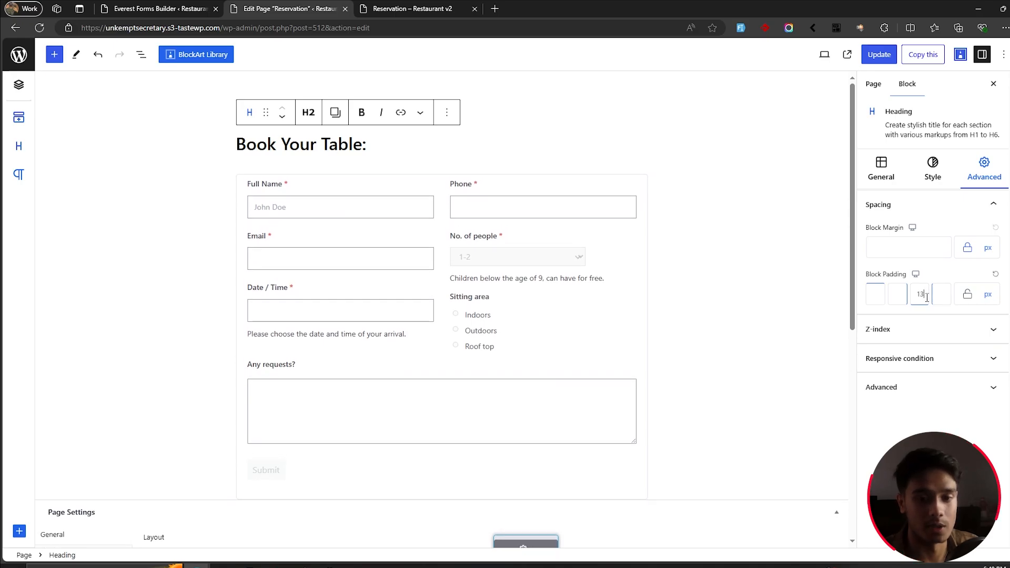
click(880, 54)
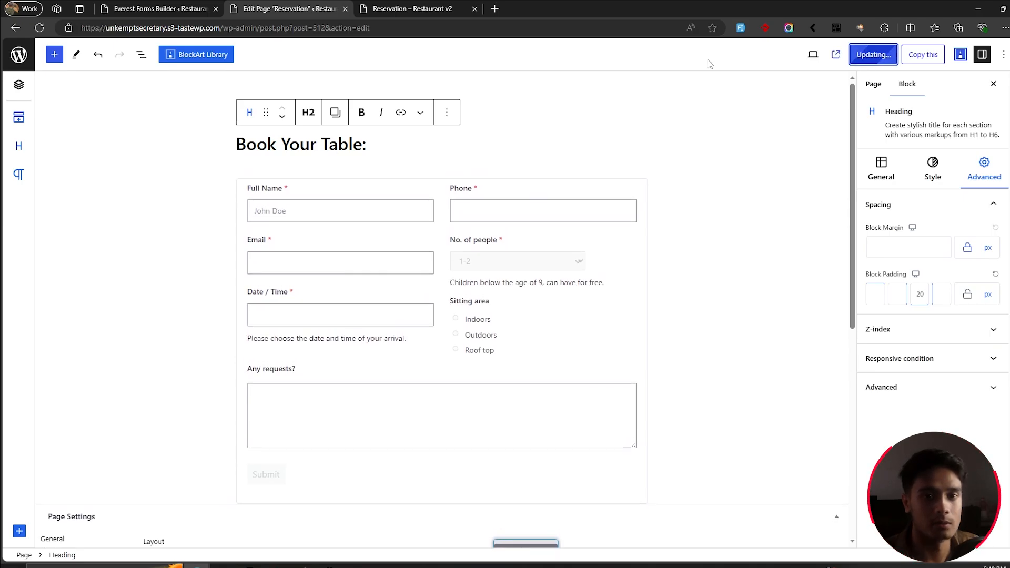
- Reload the live Reservation page and autofill the booking form with dummy data
click(406, 8)
click(39, 28)
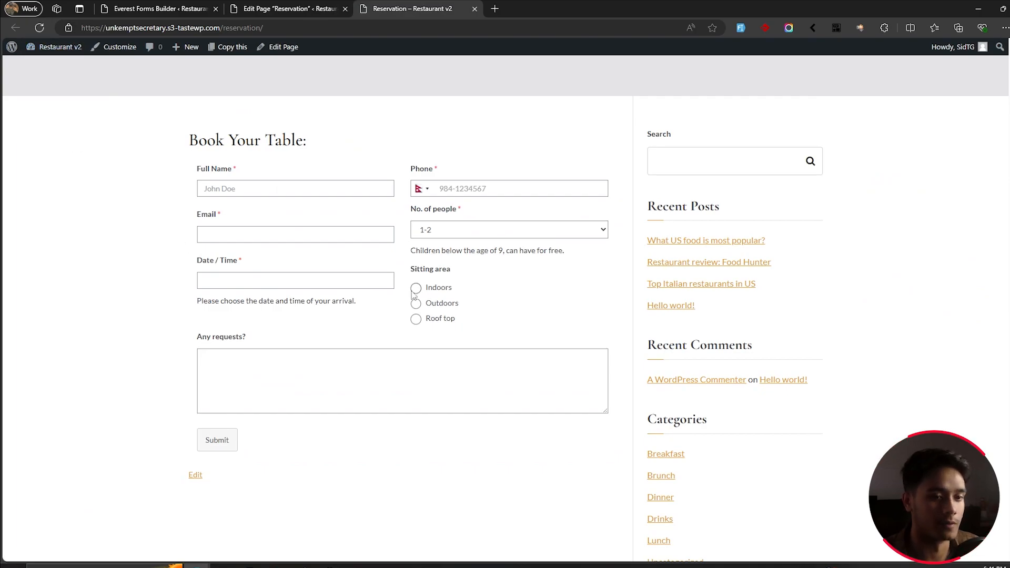
key(ctrl+shift+f)
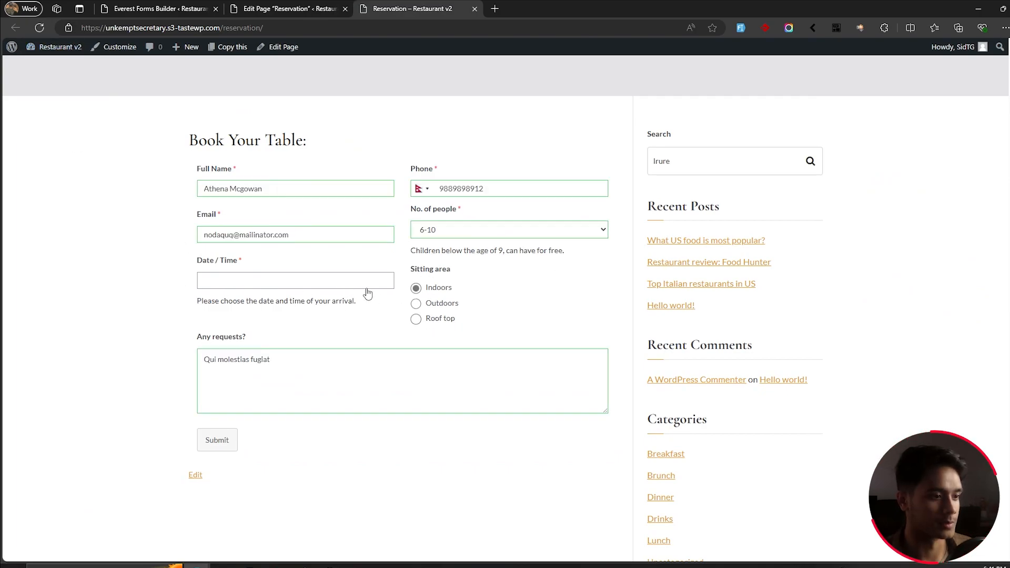
- Set the booking to 2024-06-27 6:00 PM, Roof top seating and 3-5 people, and submit the form
click(416, 303)
click(287, 280)
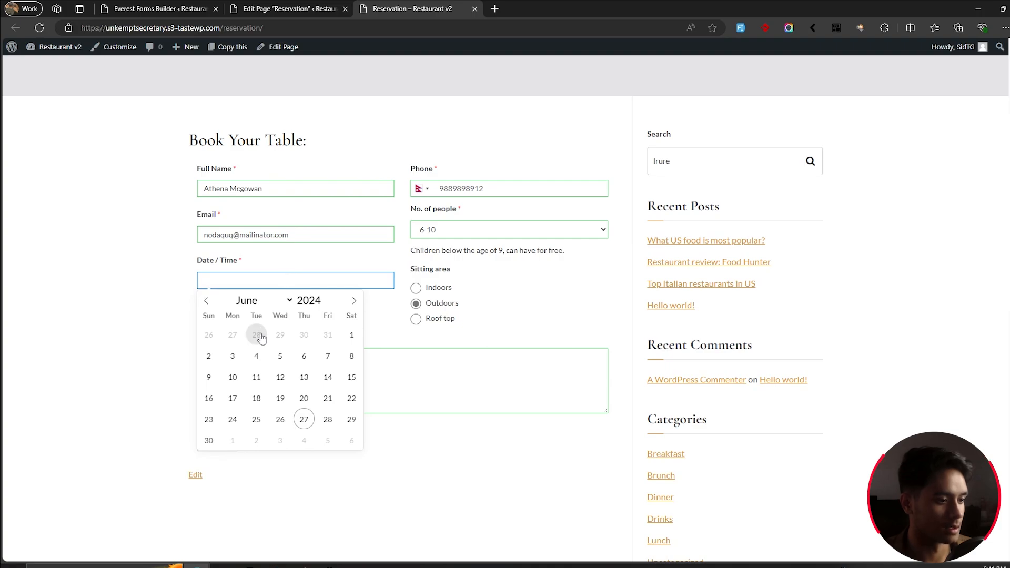
click(304, 419)
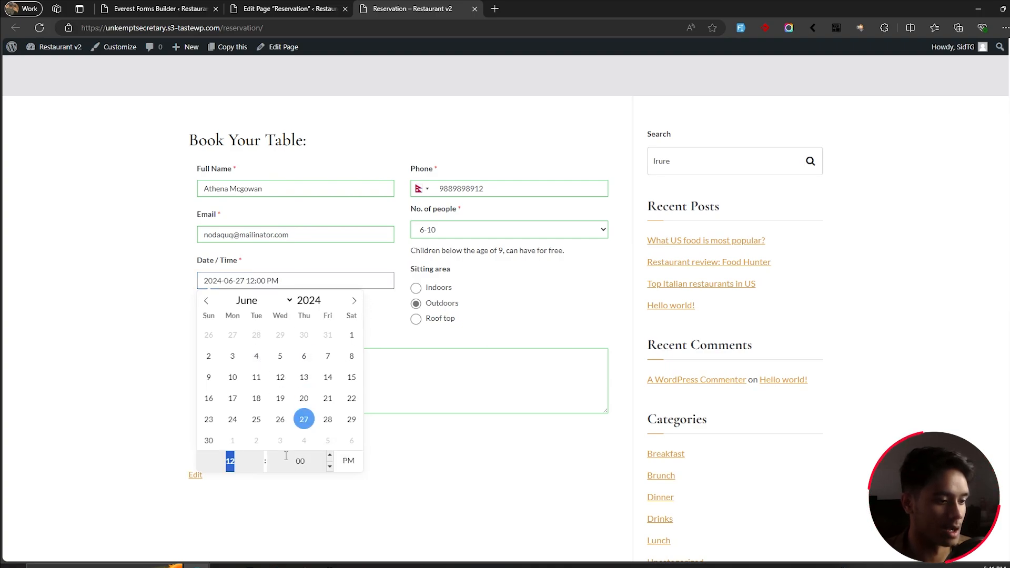
text(6)
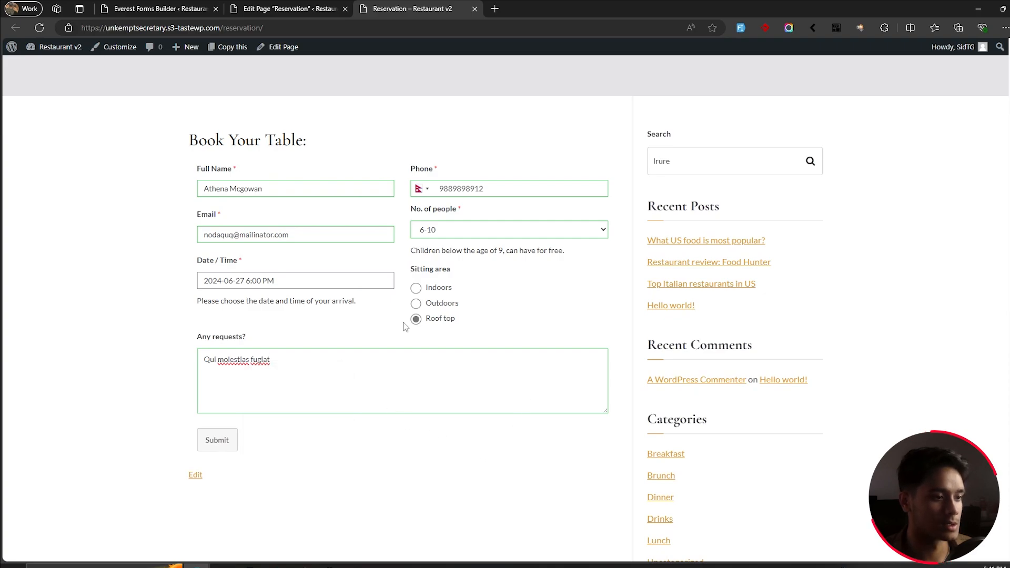
click(445, 230)
click(482, 256)
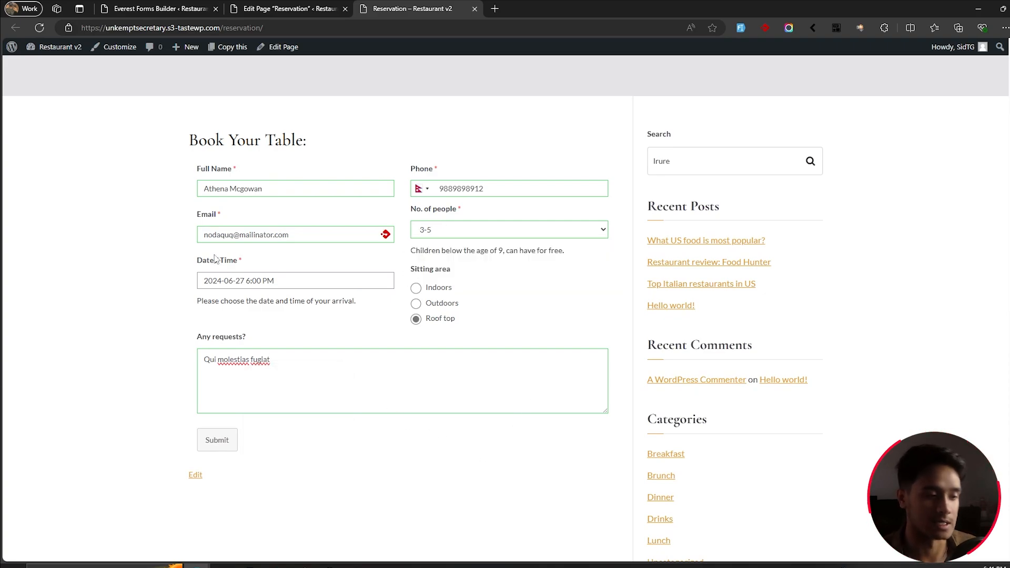
click(210, 442)
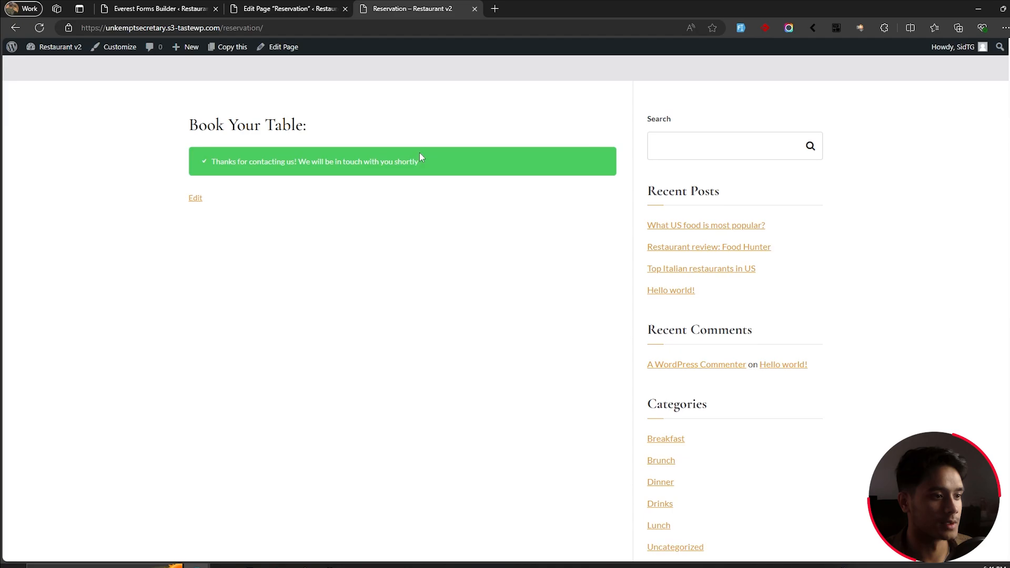
- Shorten the form's successful submission message to "Thanks for contacting us!" in the Confirmations settings and save the form
click(289, 8)
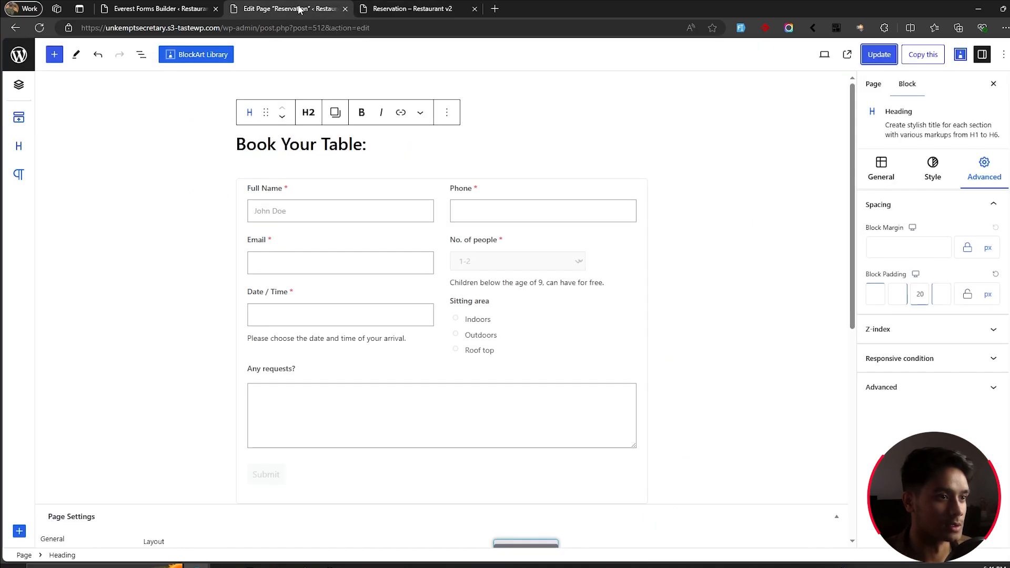
click(157, 9)
click(231, 77)
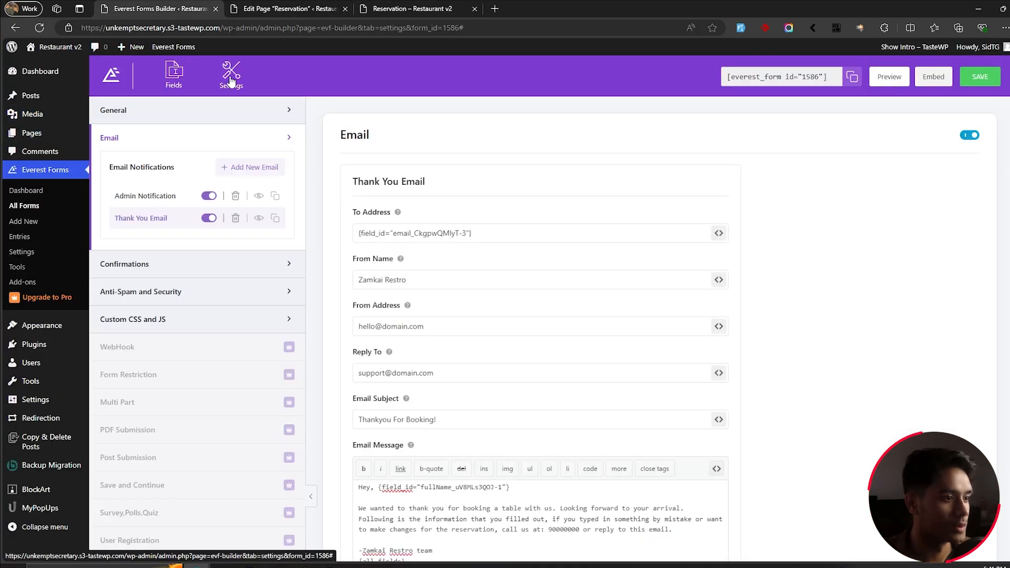
click(169, 265)
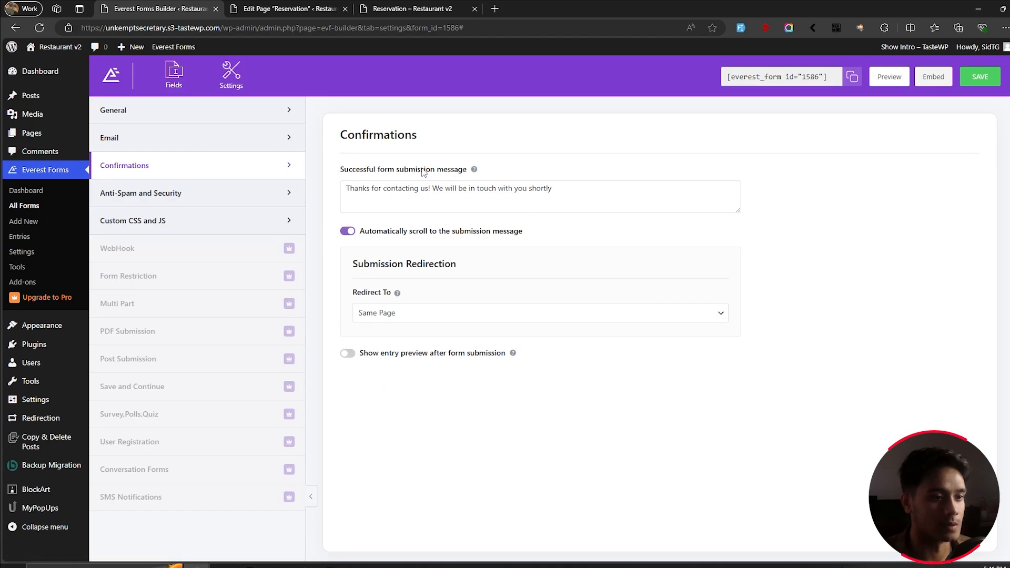
drag(580, 192, 431, 189)
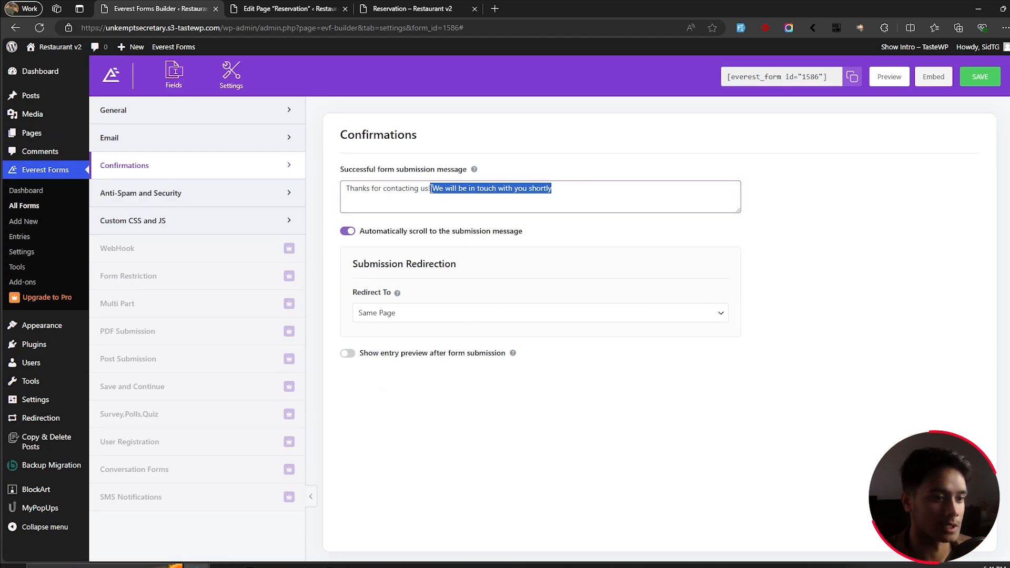
key(BackSpace)
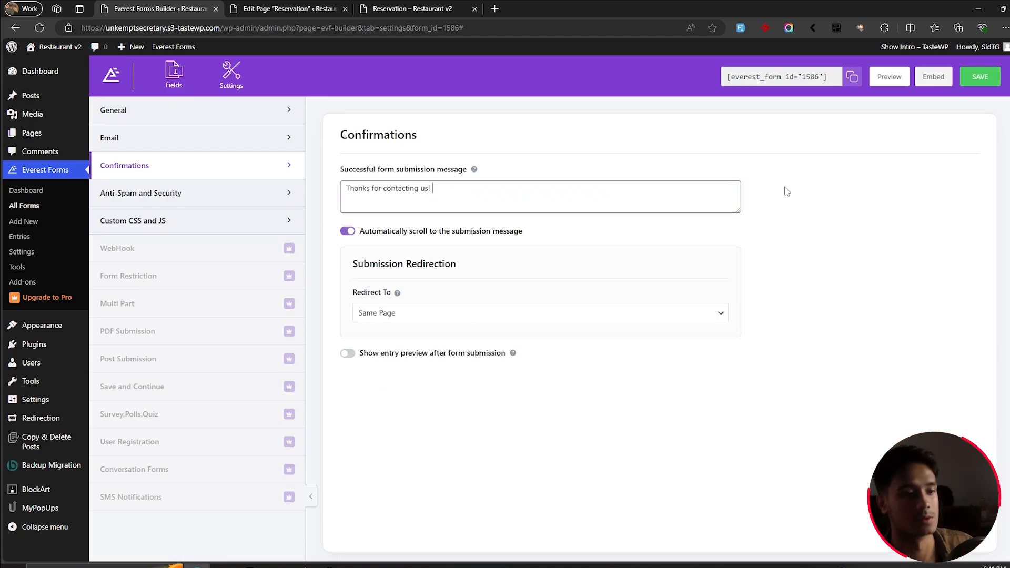
click(973, 82)
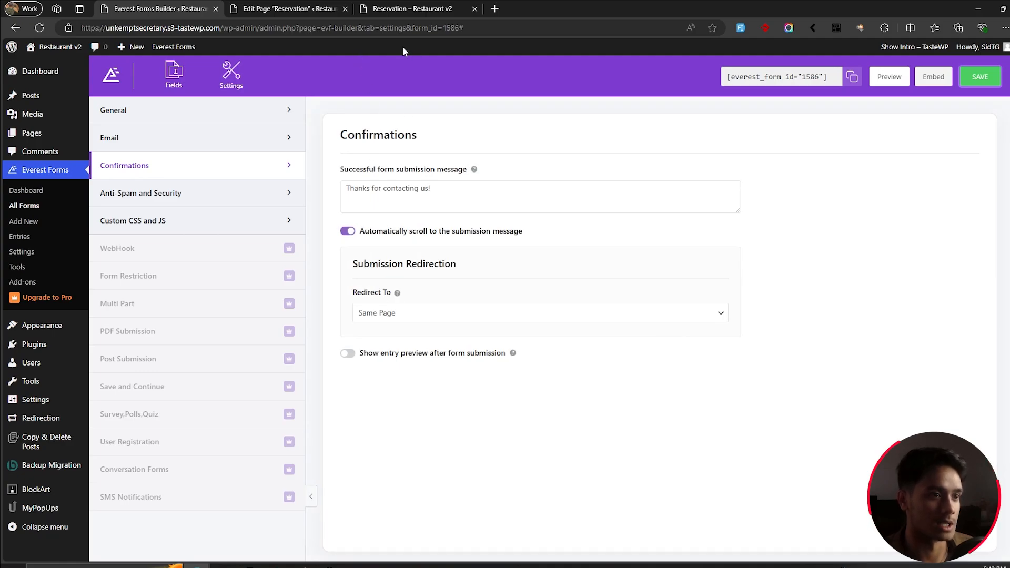
click(408, 8)
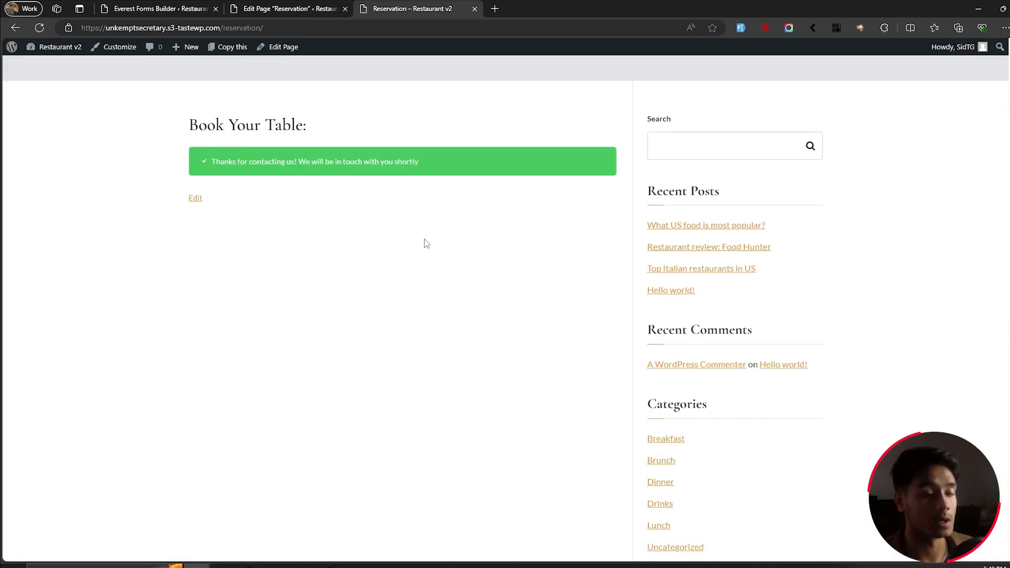
click(136, 9)
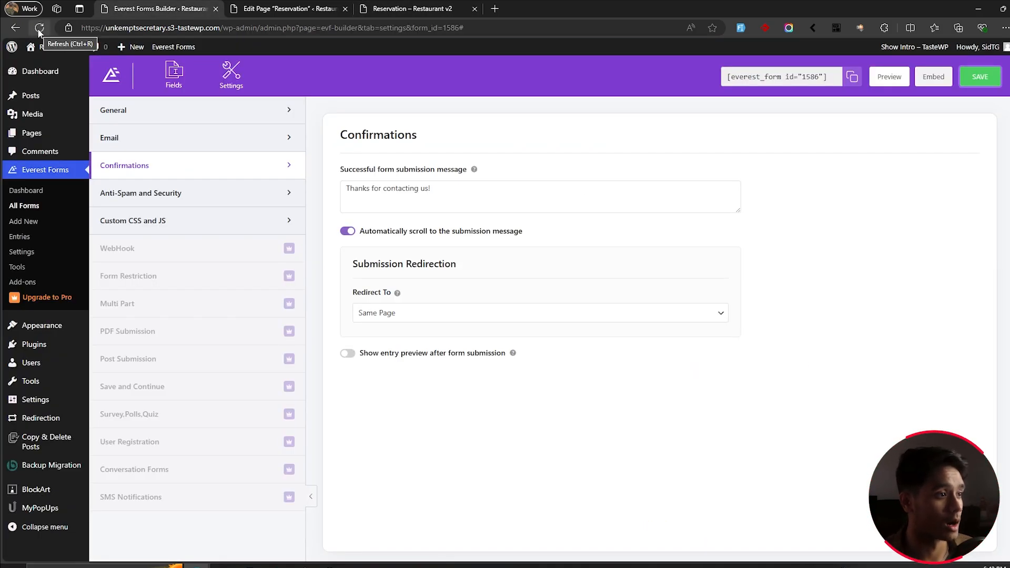
- Reload the form builder and review the test booking in the Table Booking entries list
click(39, 31)
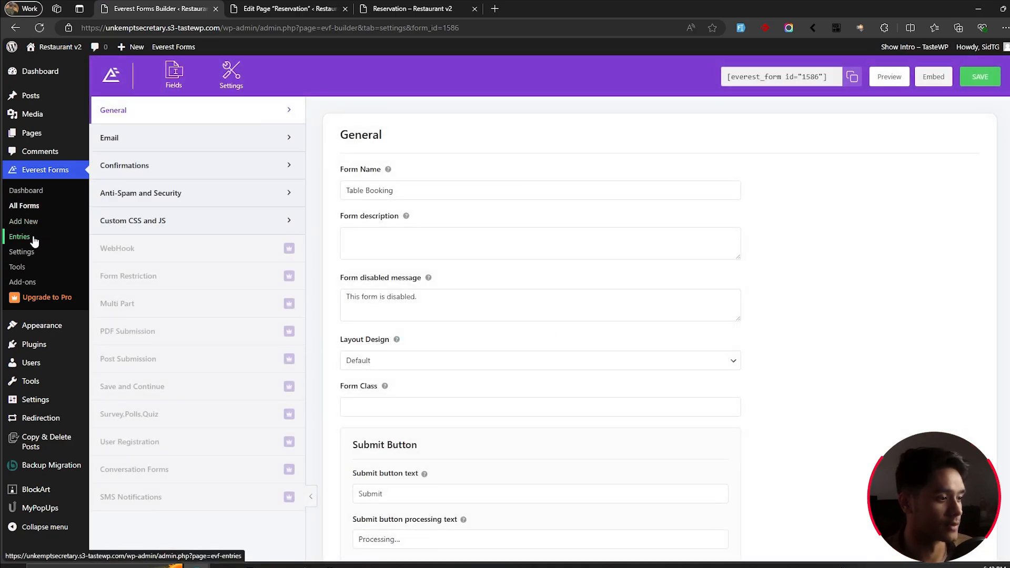
click(33, 238)
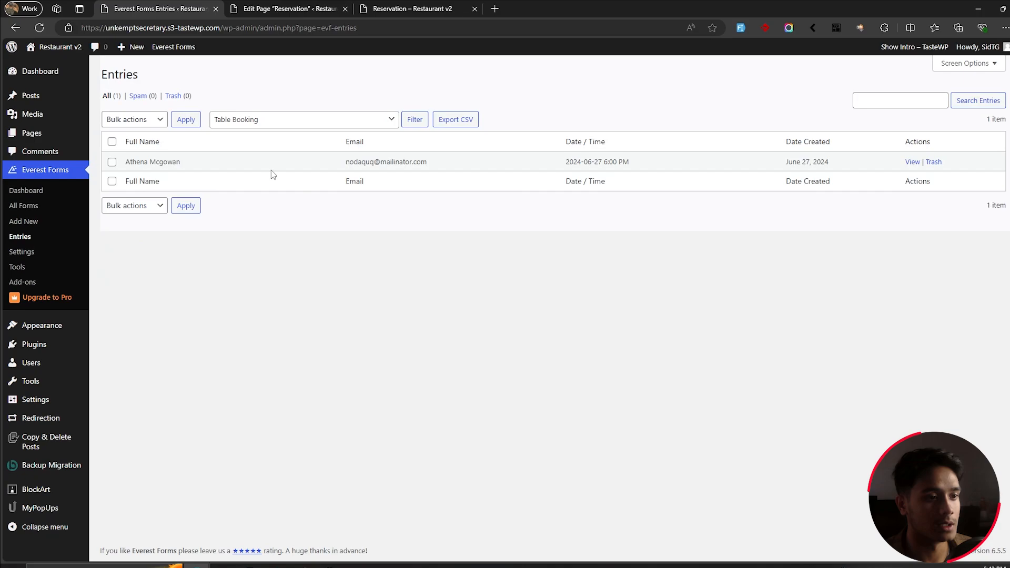
drag(272, 170, 868, 162)
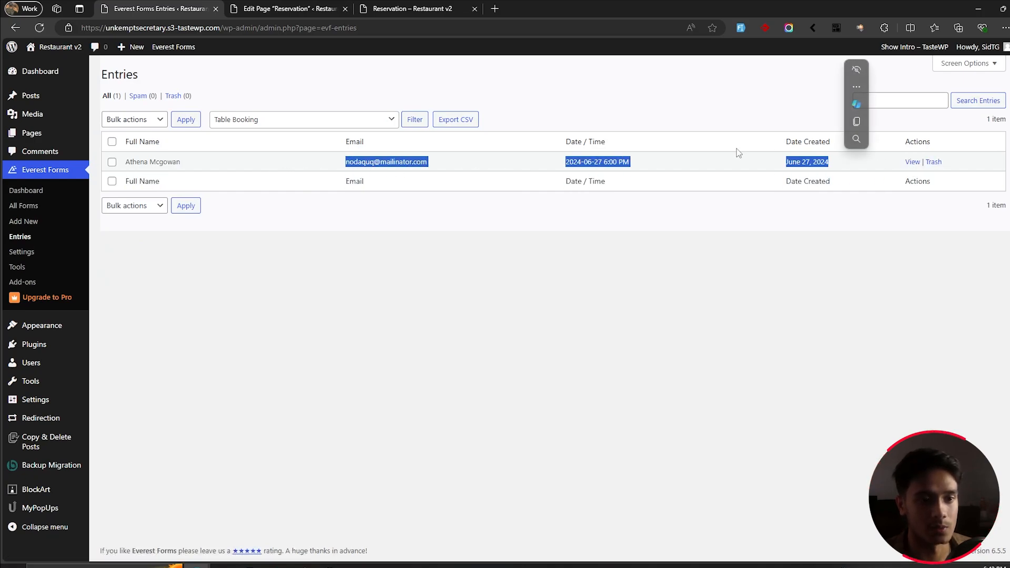
click(702, 162)
drag(573, 162, 646, 167)
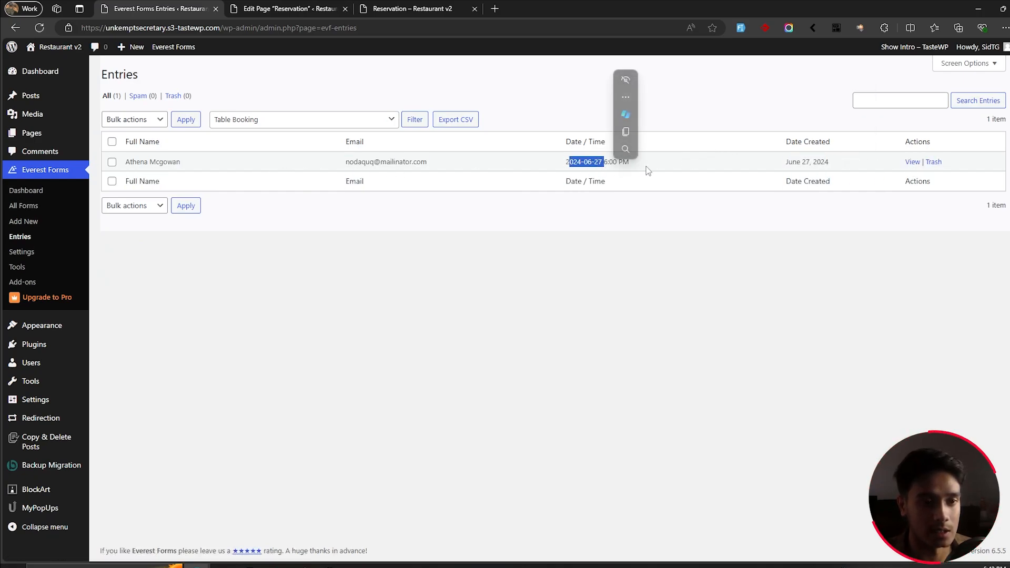
click(646, 167)
- View the full details of the submitted booking entry, including the customer's email
click(912, 162)
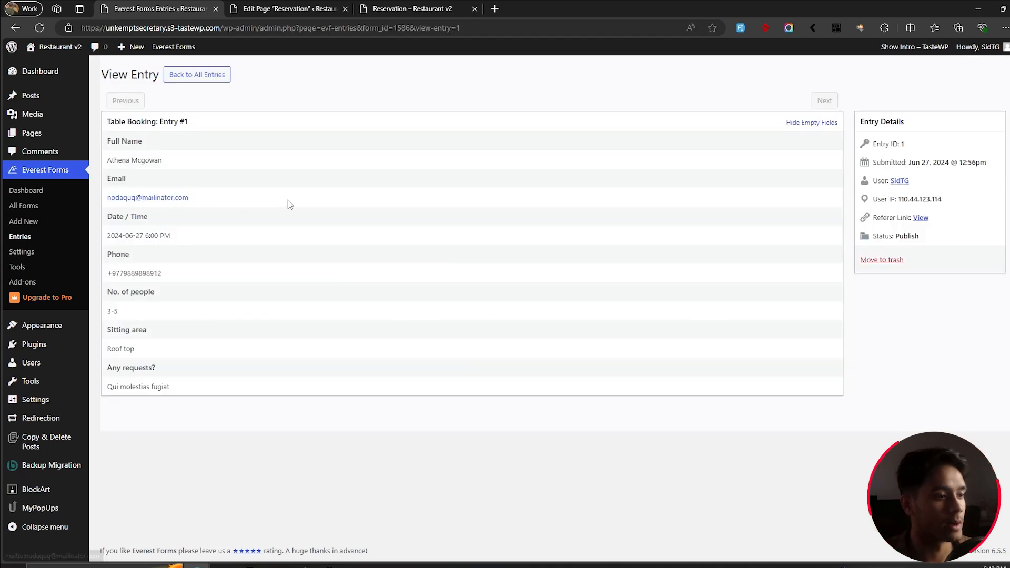
drag(288, 200, 106, 198)
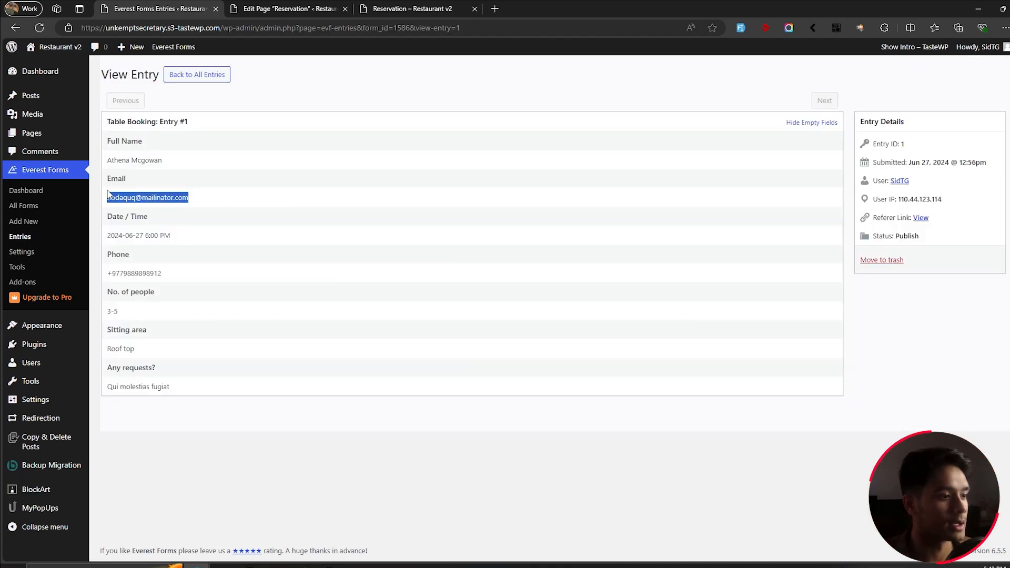
click(273, 192)
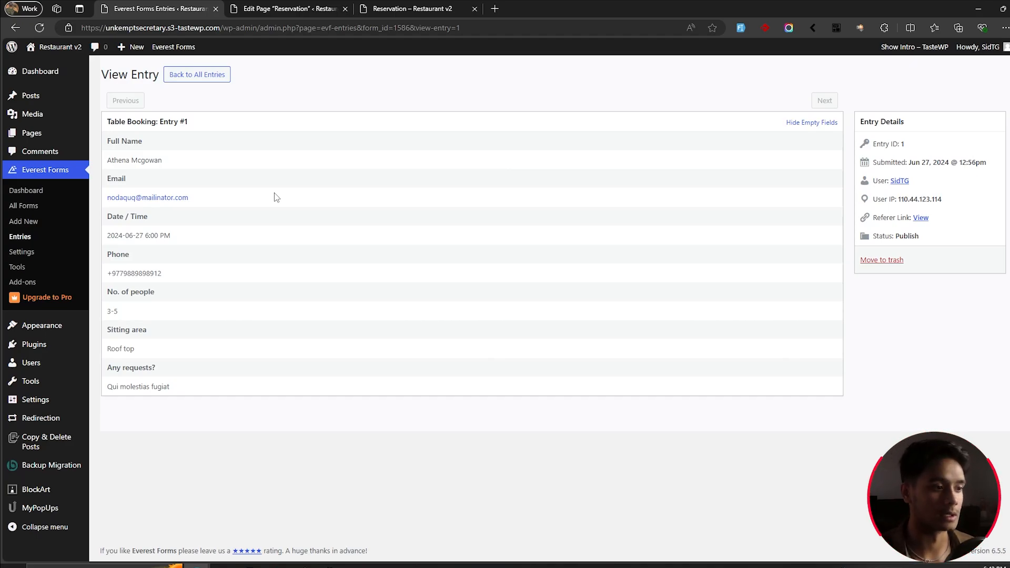
- Browse the Everest Forms add-ons and features list to examine the available integrations and extensions
click(415, 8)
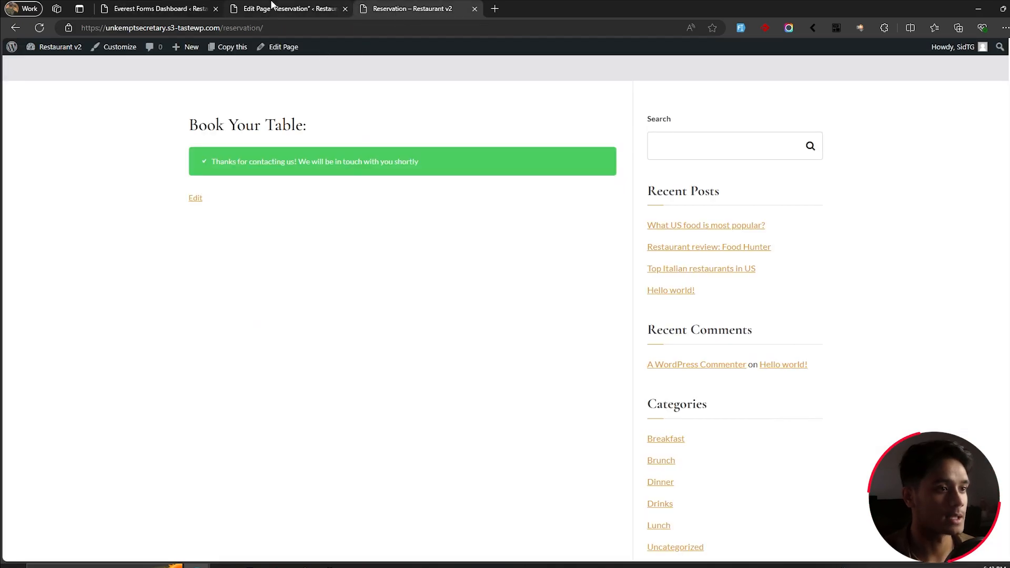
click(284, 9)
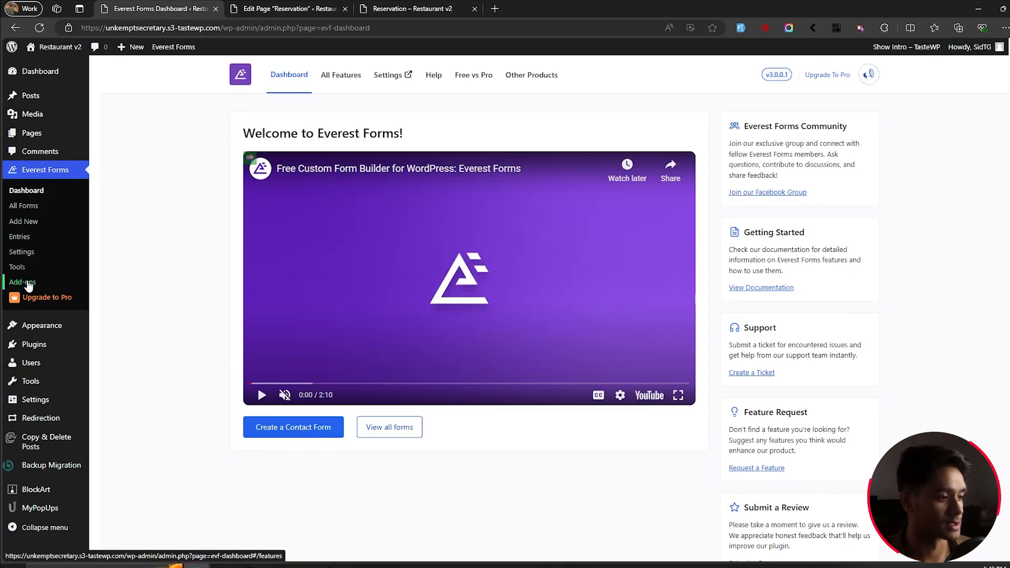
click(28, 284)
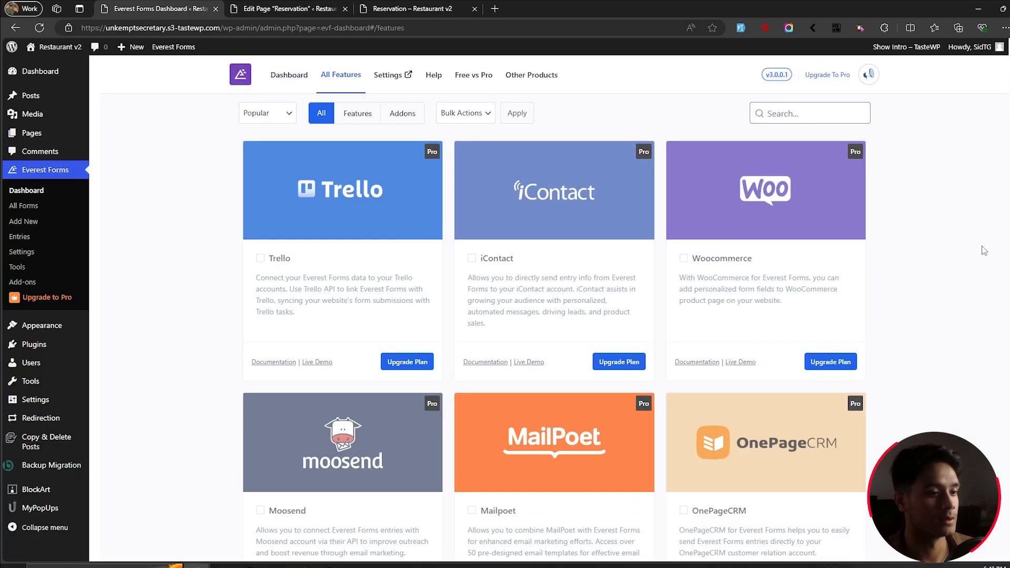
scroll(953, 331, down, 3)
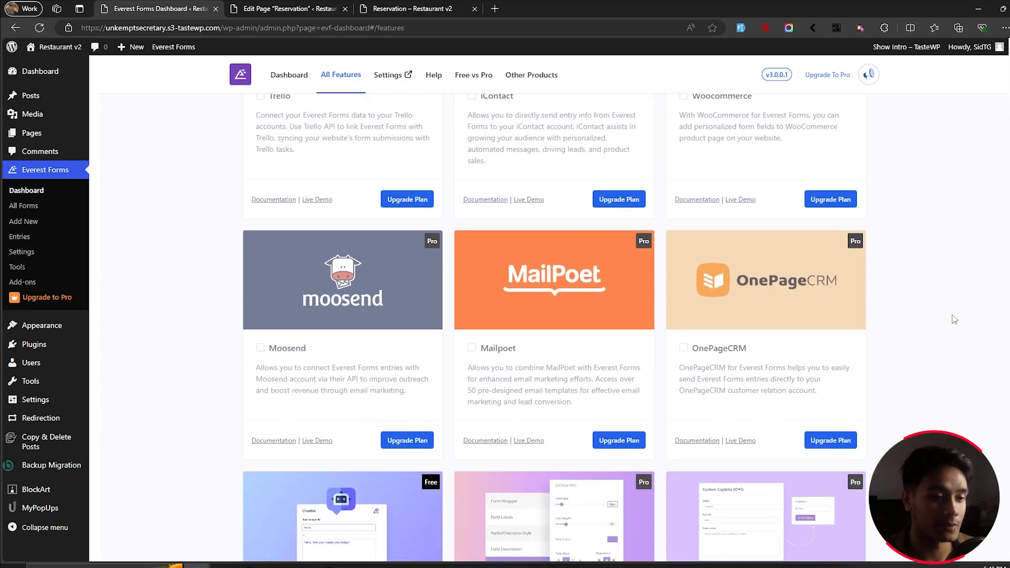
scroll(954, 319, down, 5)
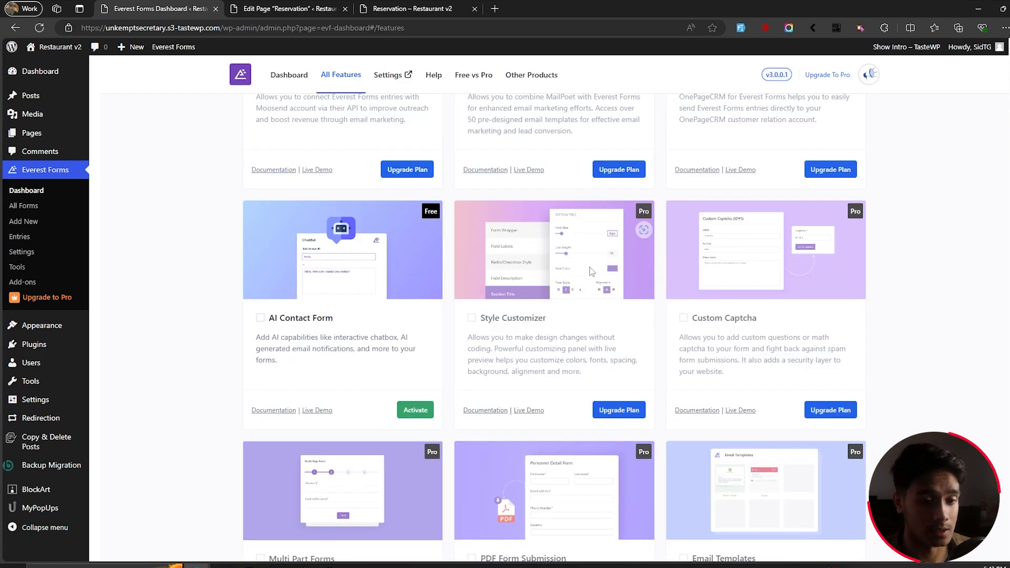
scroll(724, 358, down, 5)
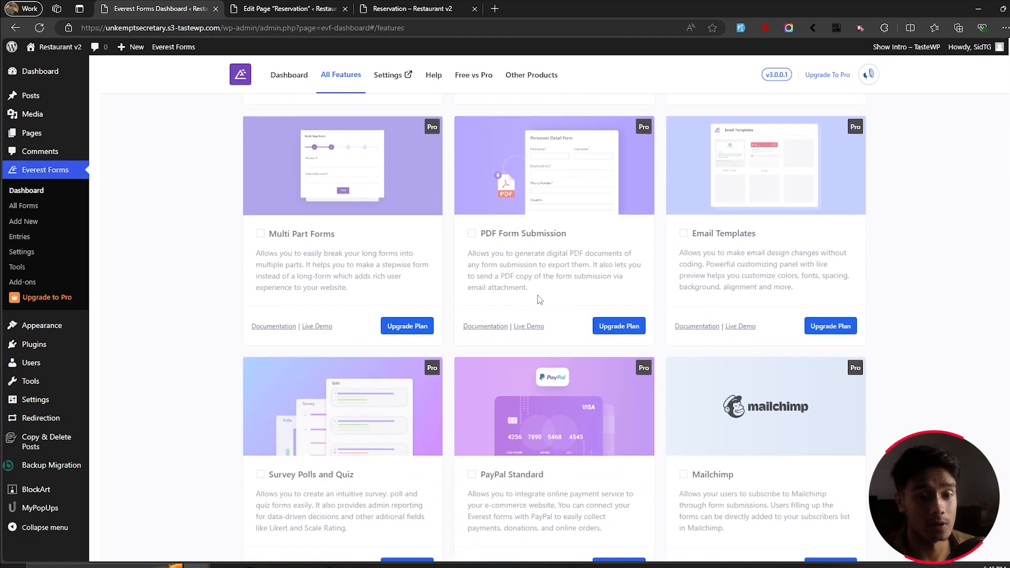
scroll(920, 277, down, 3)
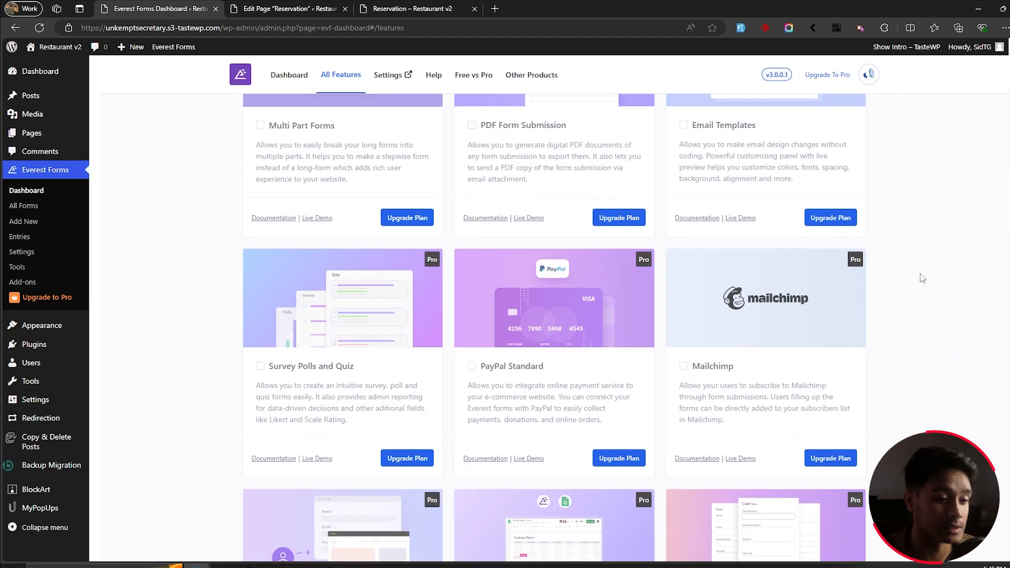
scroll(973, 347, down, 7)
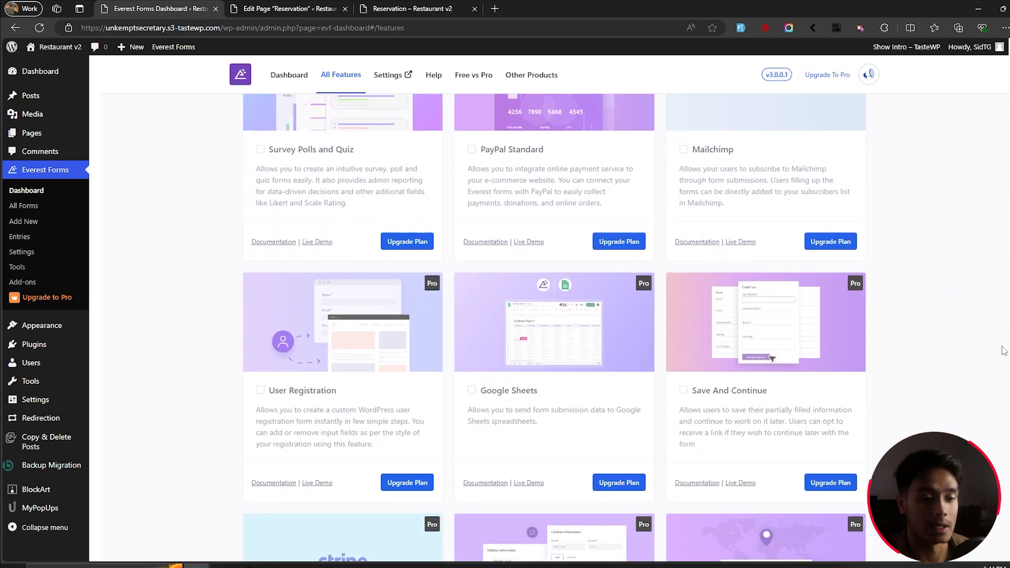
scroll(973, 347, down, 5)
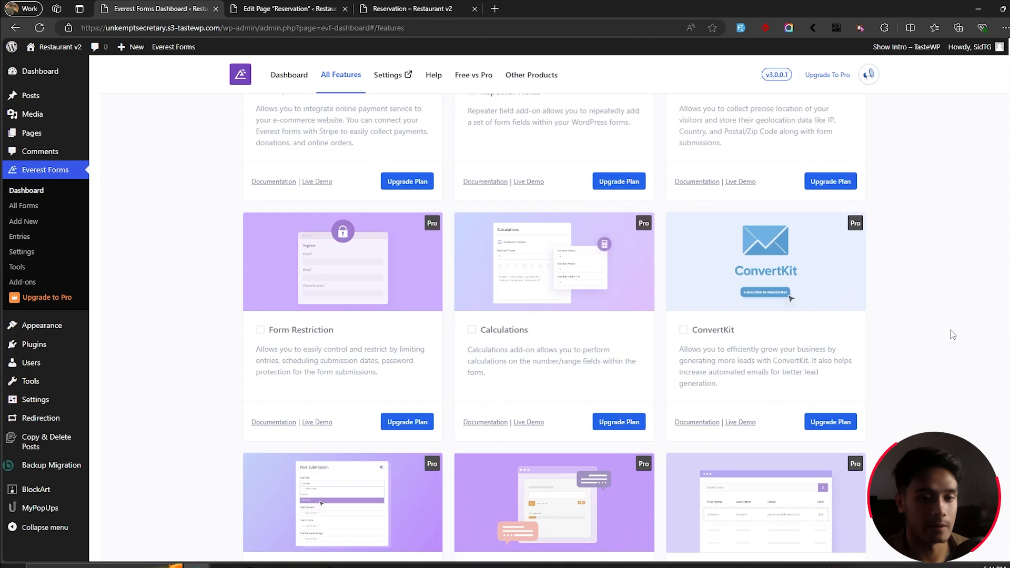
scroll(953, 334, up, 8)
scroll(954, 333, down, 3)
scroll(953, 333, down, 15)
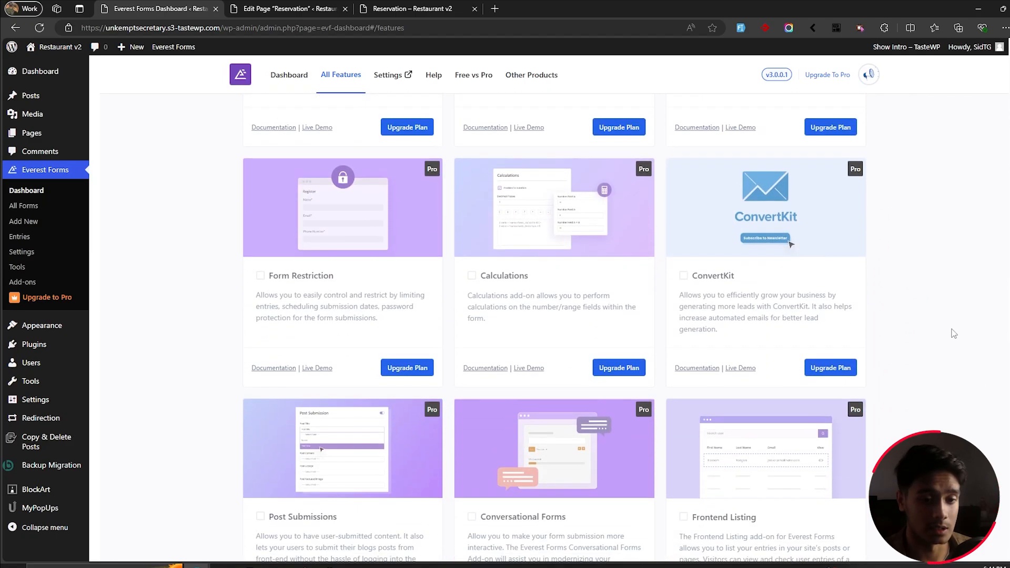
scroll(954, 333, down, 13)
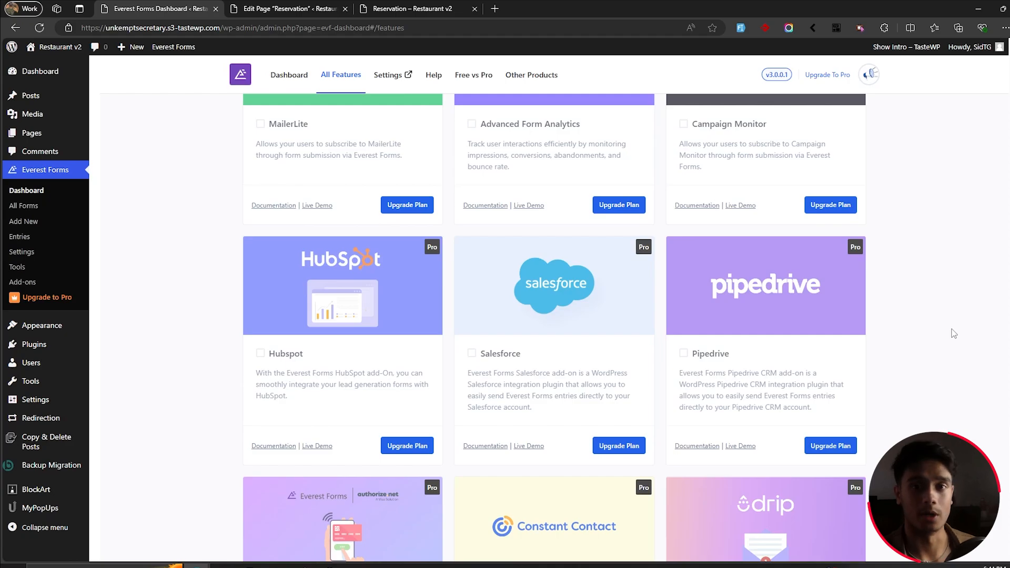
scroll(953, 333, down, 6)
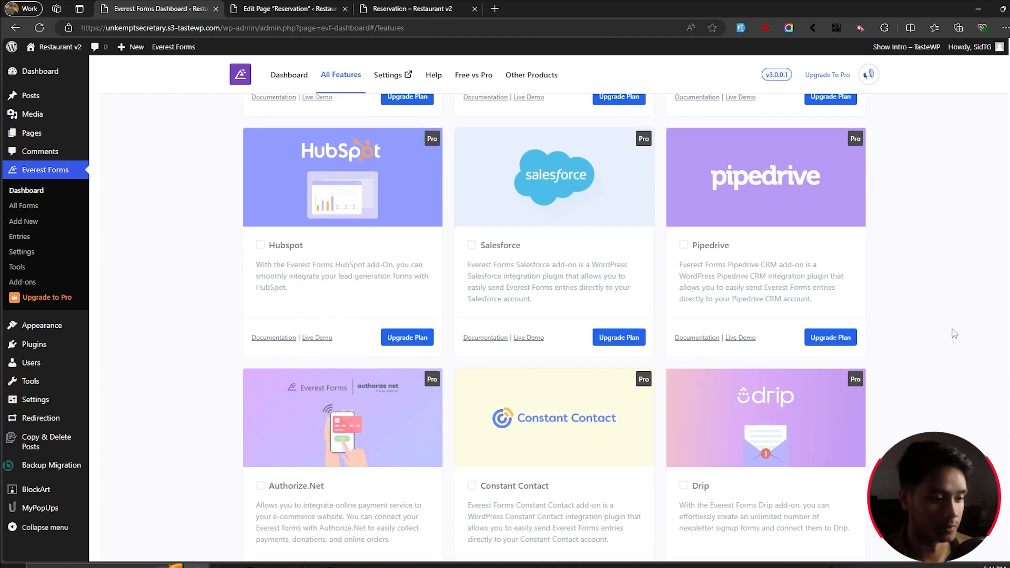